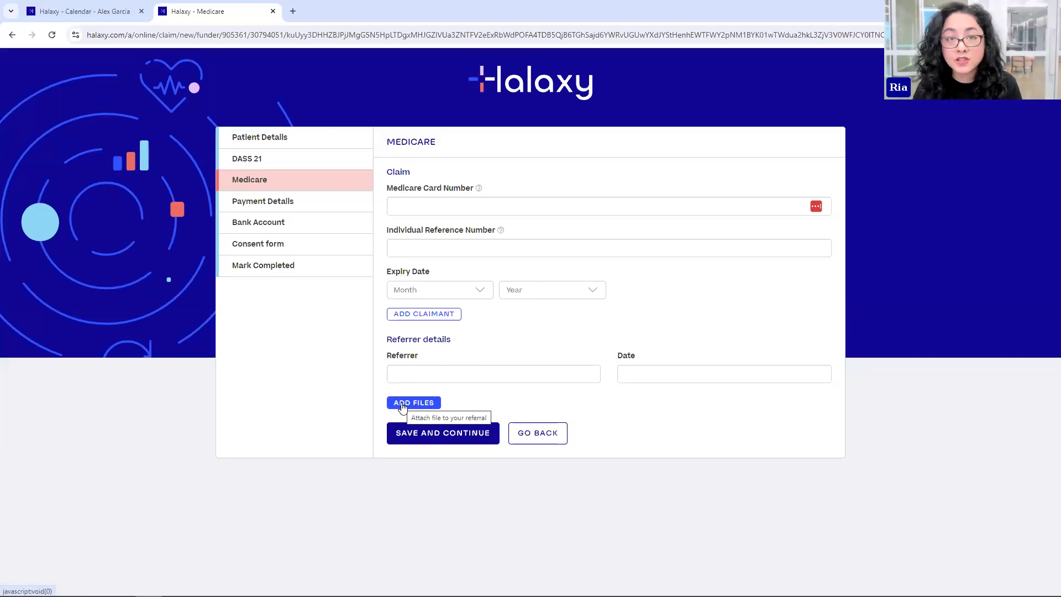
- Move through the DASS 21 page to the Consent form page of the intake form preview
{"action": "left_click", "coordinate": [243, 160]}
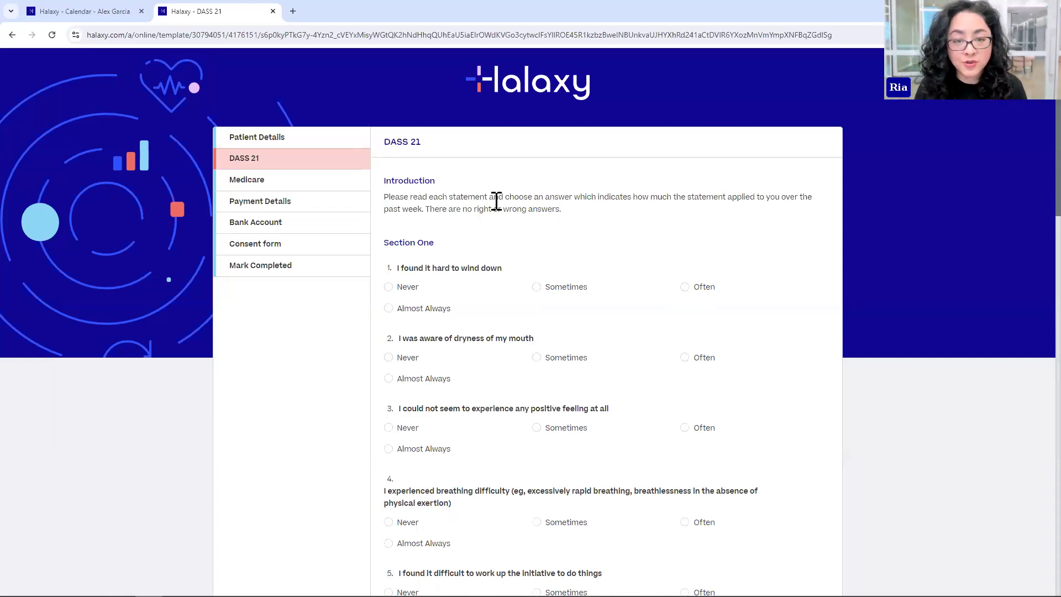
{"action": "left_click", "coordinate": [243, 249]}
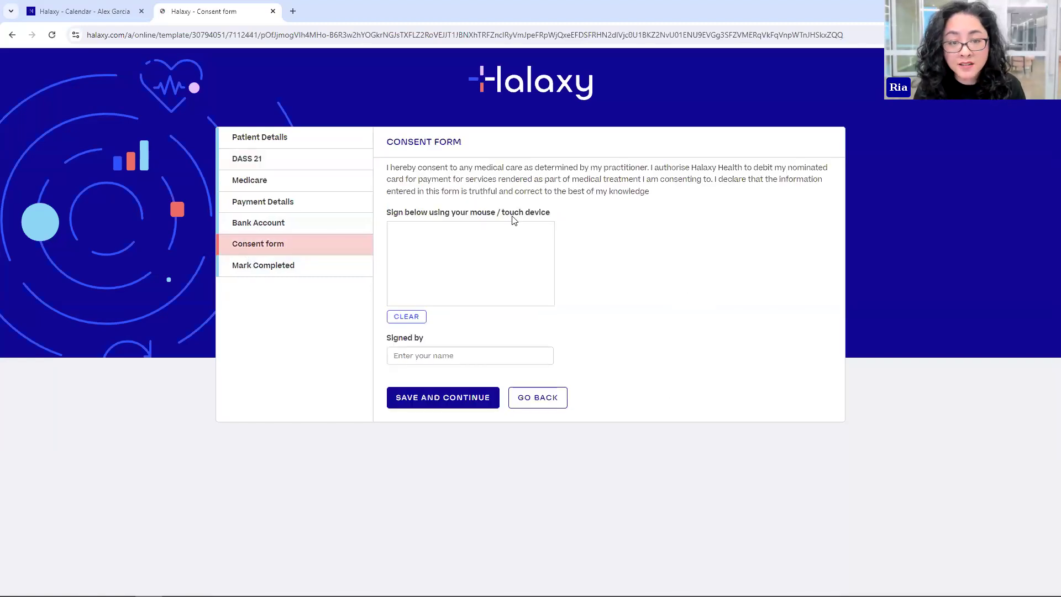
- Draw a test signature in the consent form's signature box and close the form preview
{"action": "left_click_drag", "start_coordinate": [403, 264], "coordinate": [503, 259]}
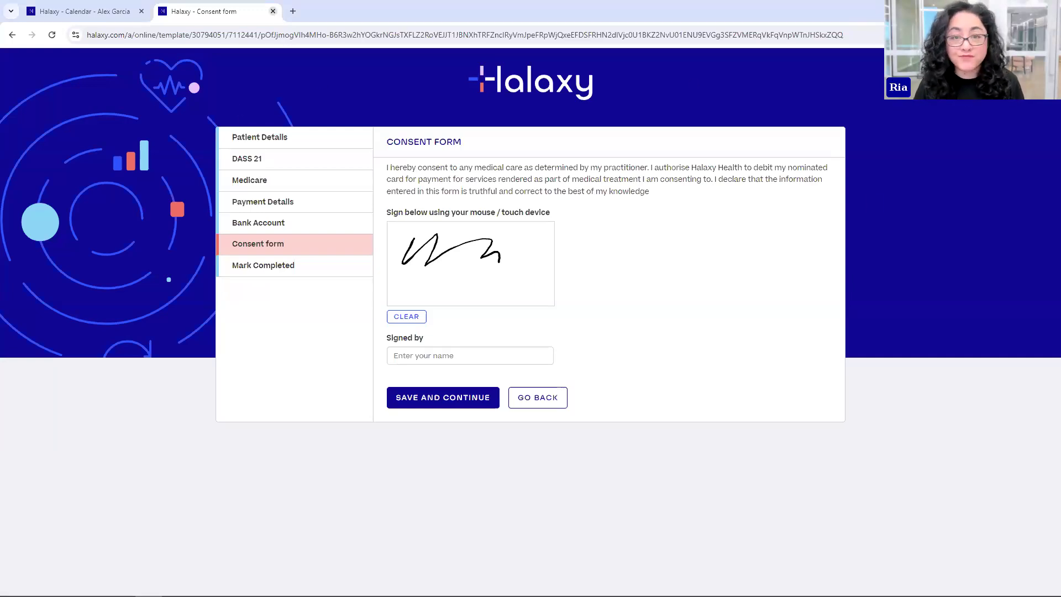
{"action": "left_click", "coordinate": [273, 11]}
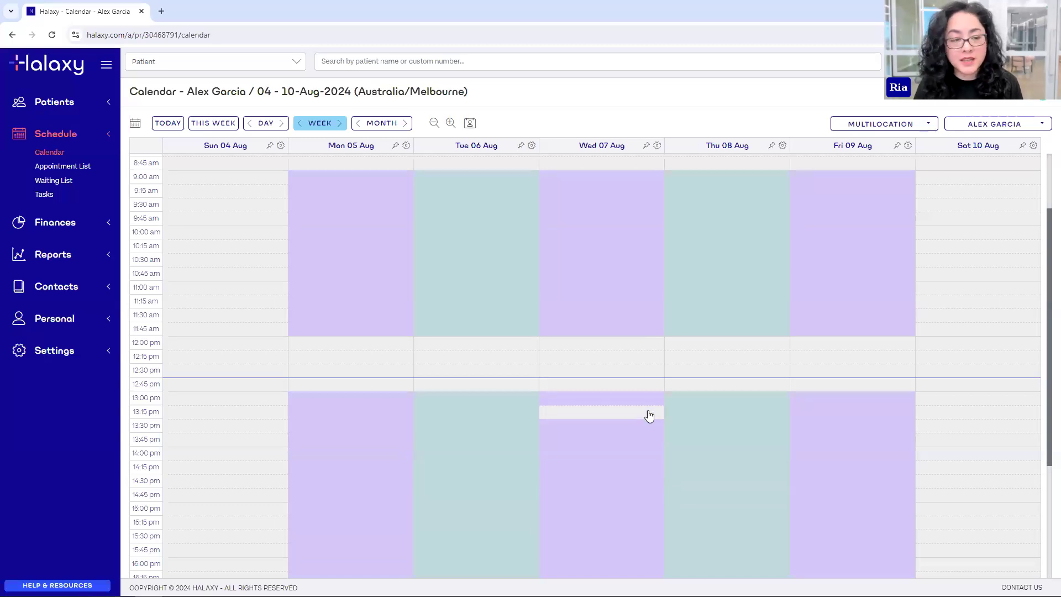
- Go to Settings > General > Clinical Settings to edit Patient intake forms and begin a new template
{"action": "left_click", "coordinate": [52, 354]}
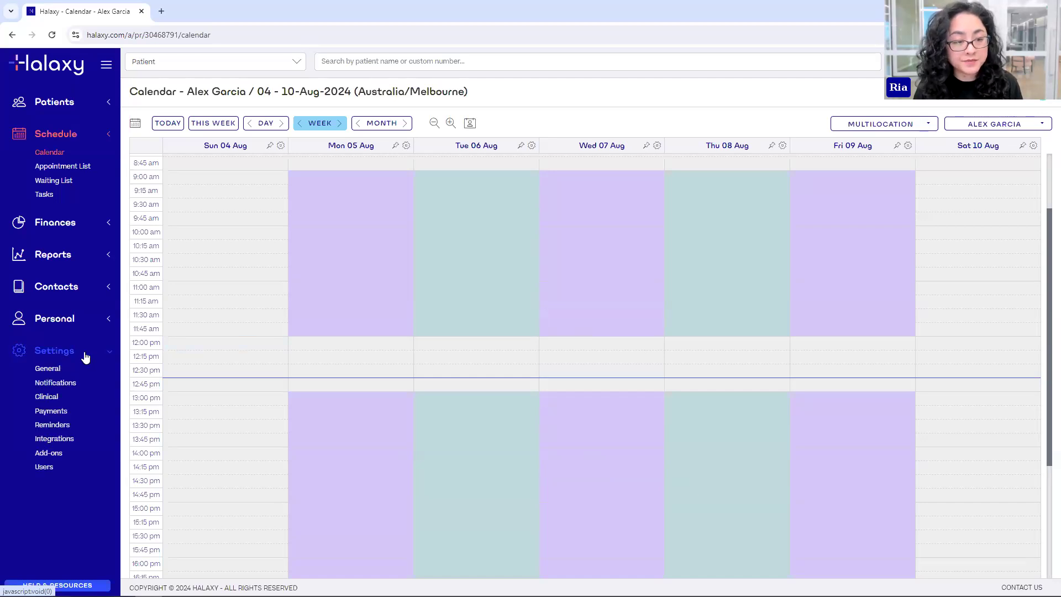
{"action": "left_click", "coordinate": [53, 370]}
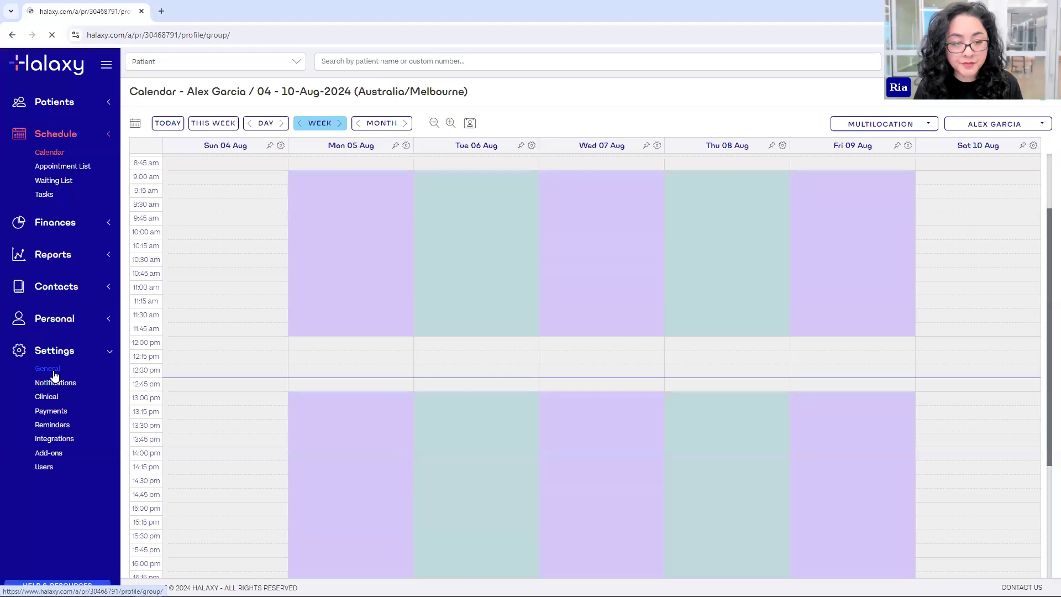
{"action": "scroll", "coordinate": [308, 332], "scroll_direction": "down", "scroll_amount": 5}
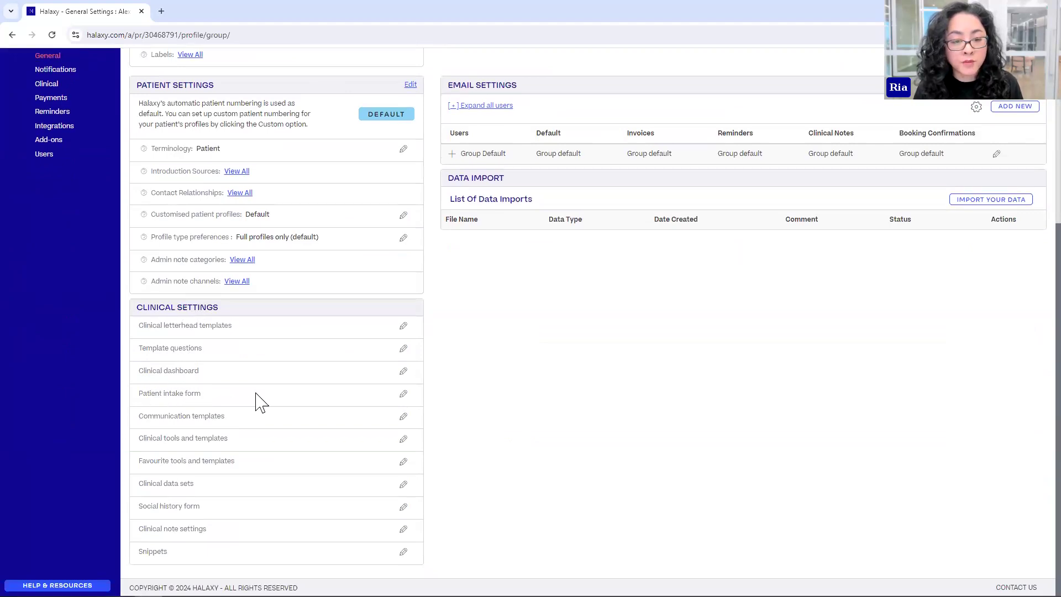
{"action": "left_click", "coordinate": [403, 399]}
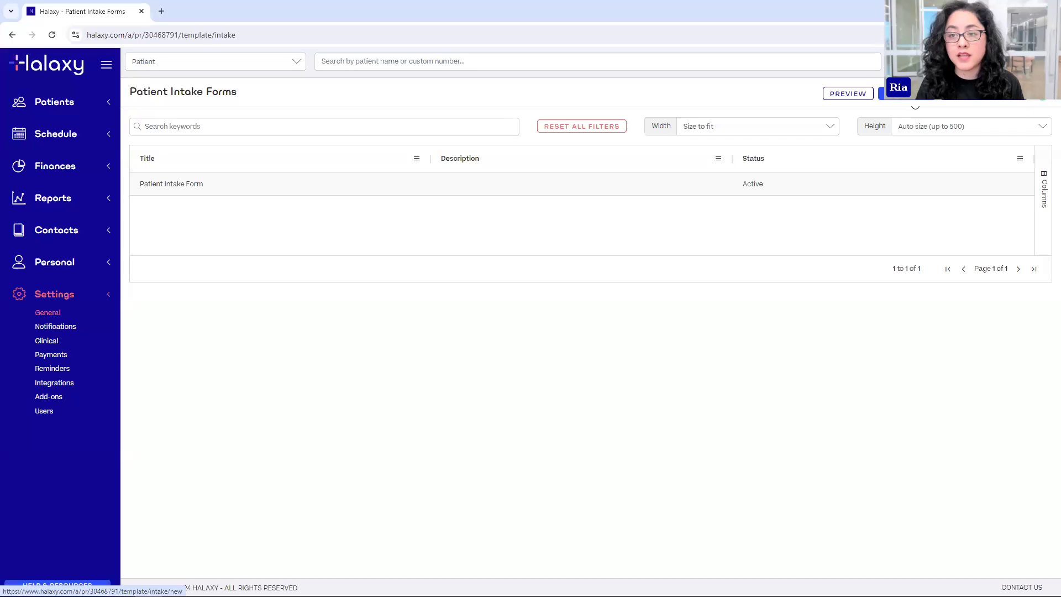
{"action": "left_click", "coordinate": [914, 95]}
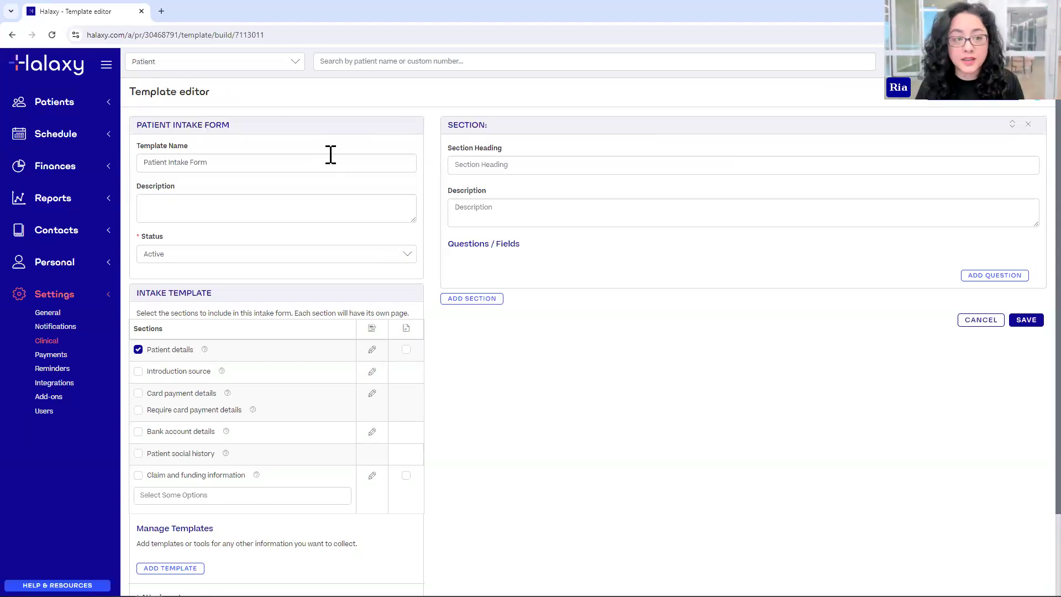
- Name the template 'Patient Intake Form - New Patients', describe it 'For initial consults only', keep status Active
{"action": "left_click", "coordinate": [154, 162]}
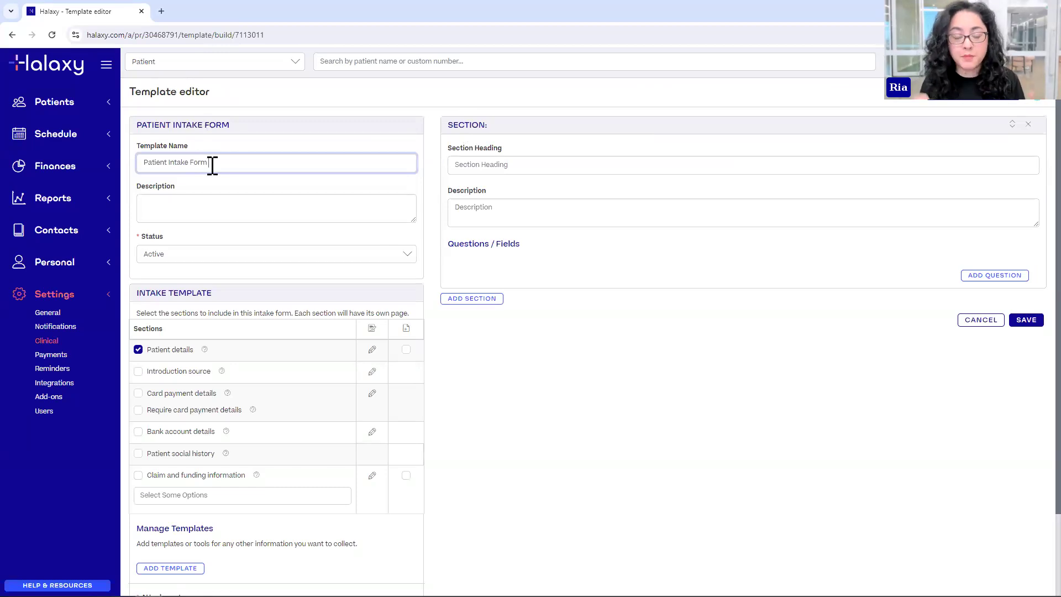
{"action": "type", "text": "- New Patient"}
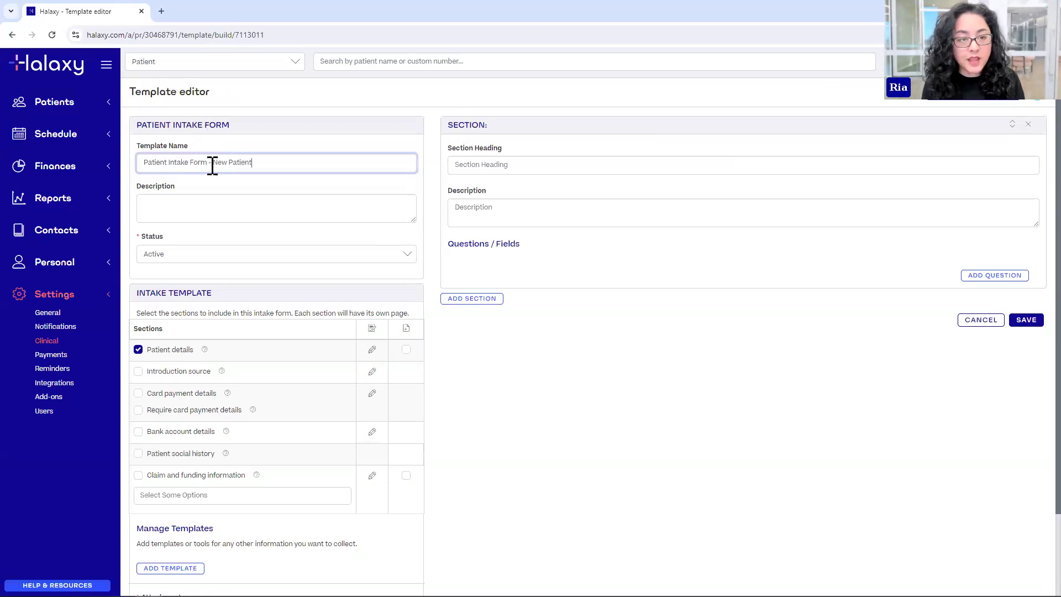
{"action": "type", "text": "s"}
{"action": "left_click", "coordinate": [585, 326]}
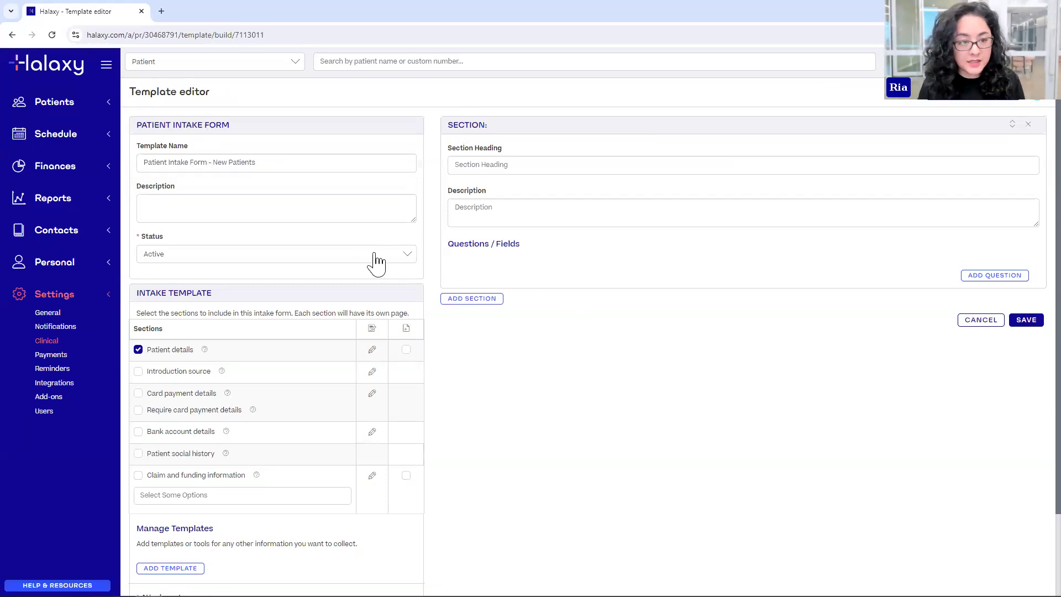
{"action": "left_click", "coordinate": [153, 205]}
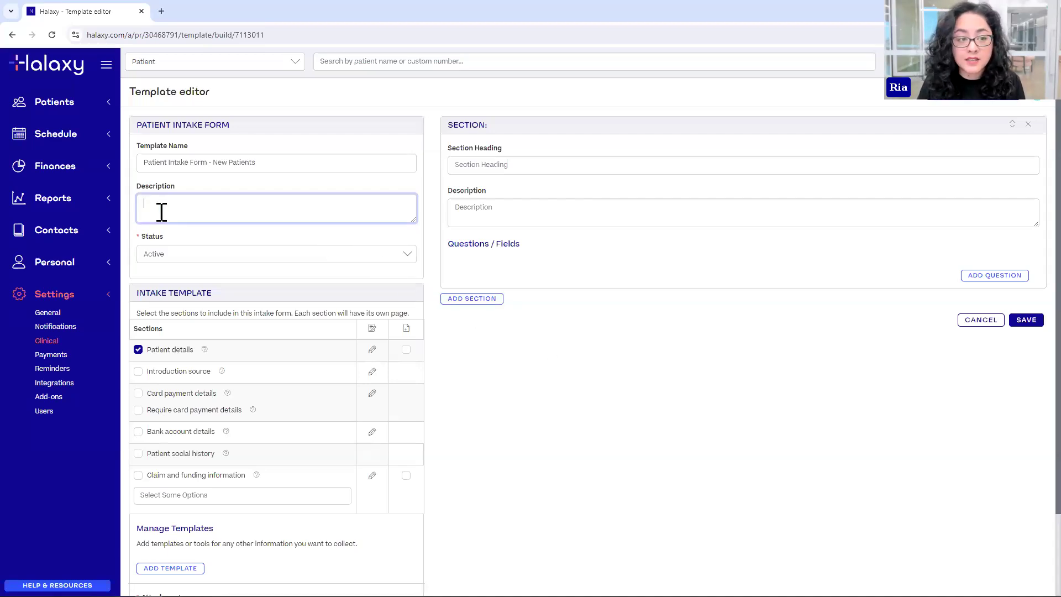
{"action": "type", "text": "For initial consults only"}
{"action": "left_click", "coordinate": [568, 366]}
{"action": "scroll", "coordinate": [568, 293], "scroll_direction": "down", "scroll_amount": 3}
{"action": "scroll", "coordinate": [48, 231], "scroll_direction": "up", "scroll_amount": 3}
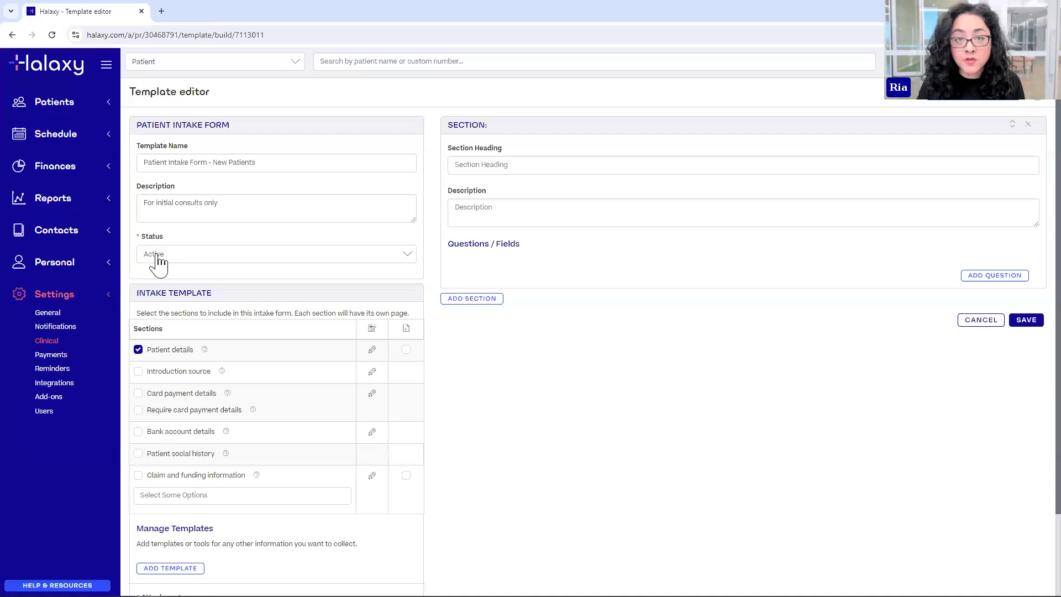
{"action": "left_click", "coordinate": [200, 256]}
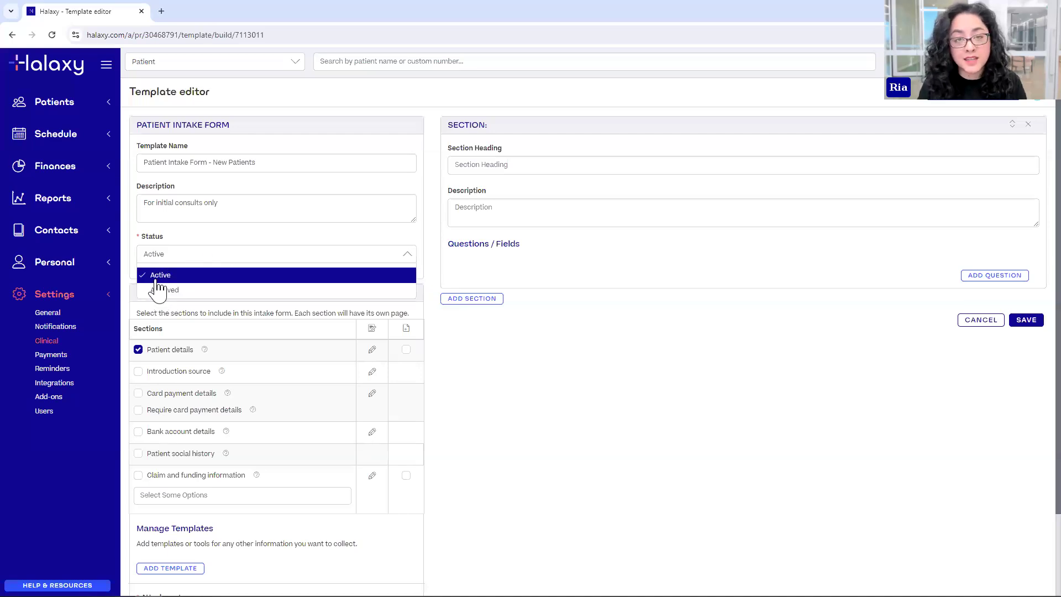
{"action": "left_click", "coordinate": [179, 252]}
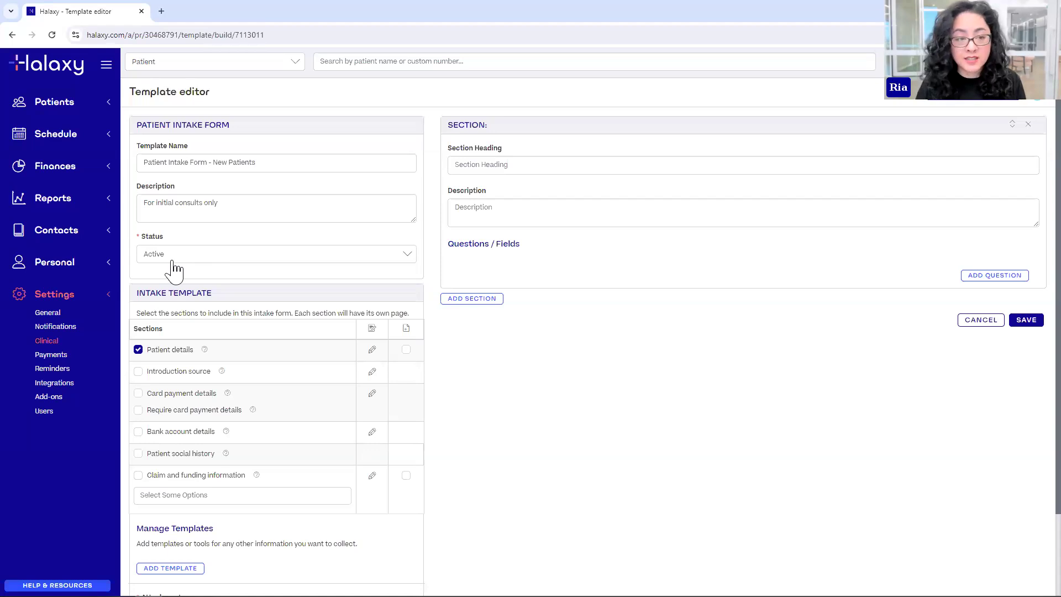
{"action": "scroll", "coordinate": [148, 157], "scroll_direction": "down", "scroll_amount": 2}
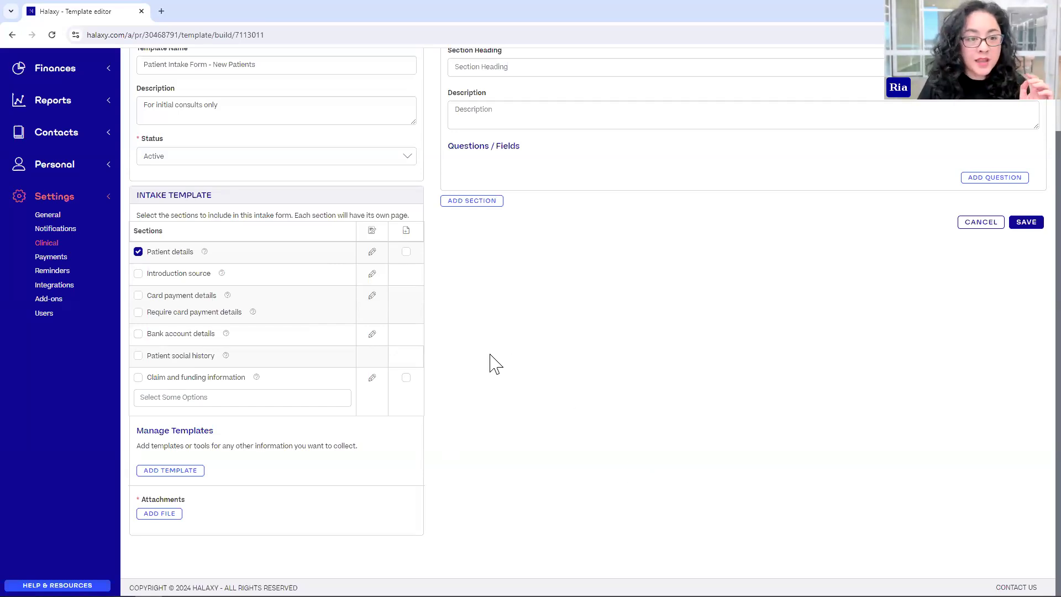
{"action": "scroll", "coordinate": [728, 320], "scroll_direction": "up", "scroll_amount": 2}
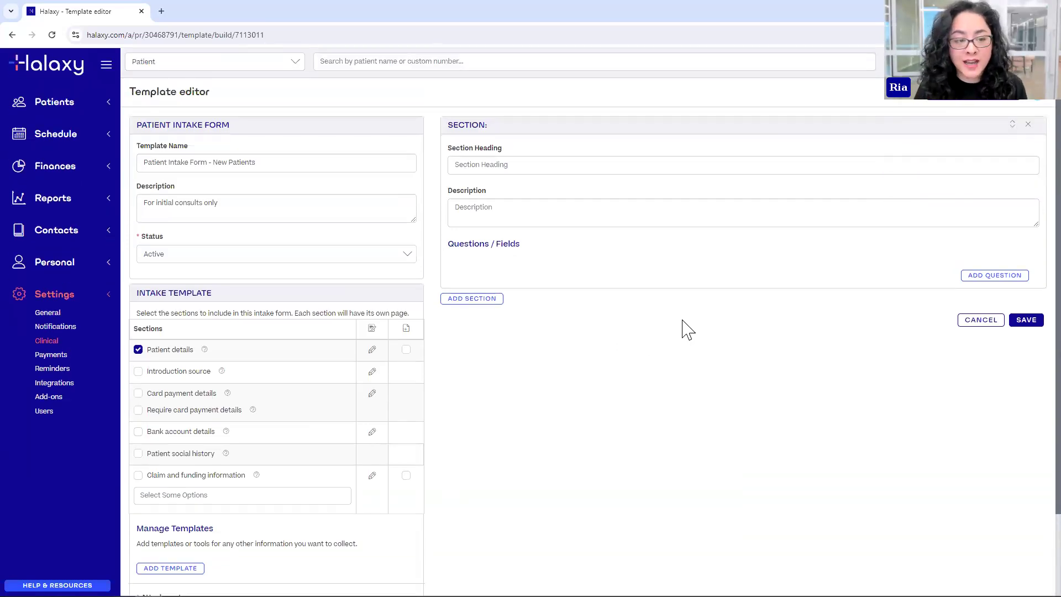
{"action": "scroll", "coordinate": [682, 327], "scroll_direction": "down", "scroll_amount": 2}
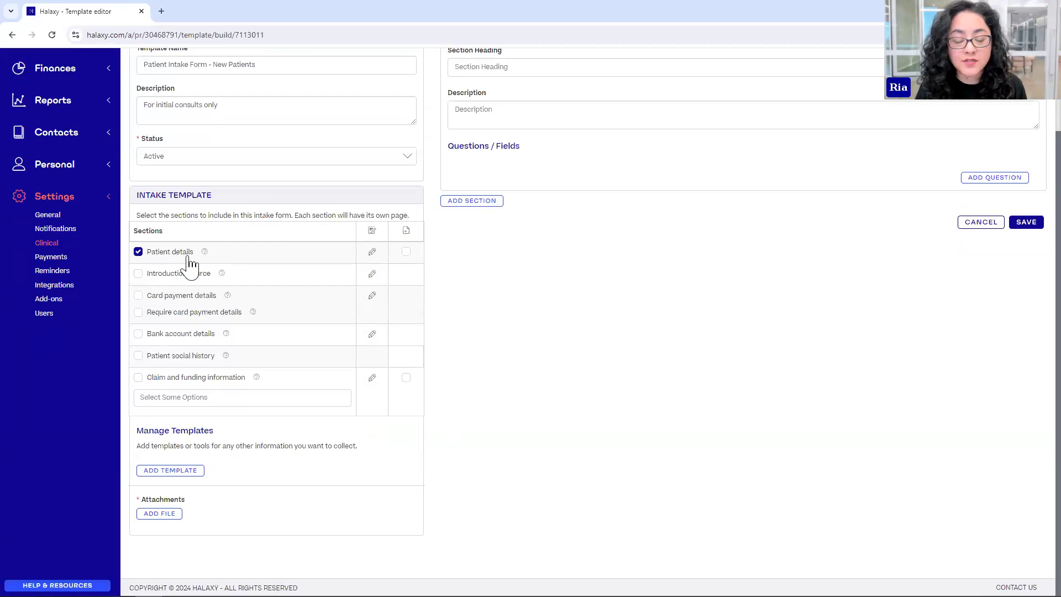
{"action": "mouse_move", "coordinate": [204, 255]}
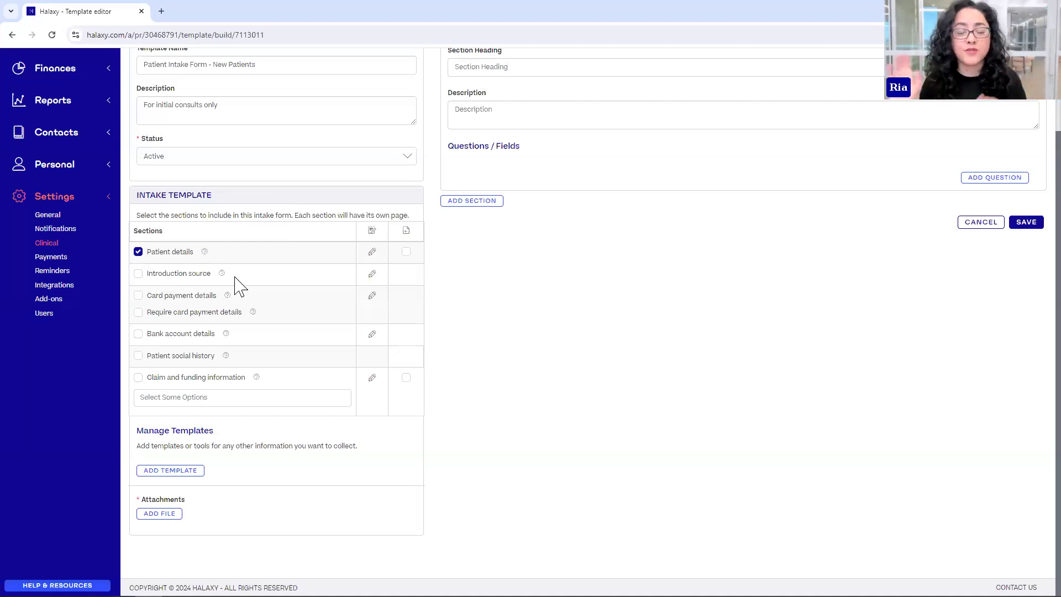
- Include required Card payment details and Claim and funding information, leaving Patient social history out
{"action": "left_click", "coordinate": [139, 275]}
{"action": "left_click", "coordinate": [140, 276]}
{"action": "mouse_move", "coordinate": [221, 282]}
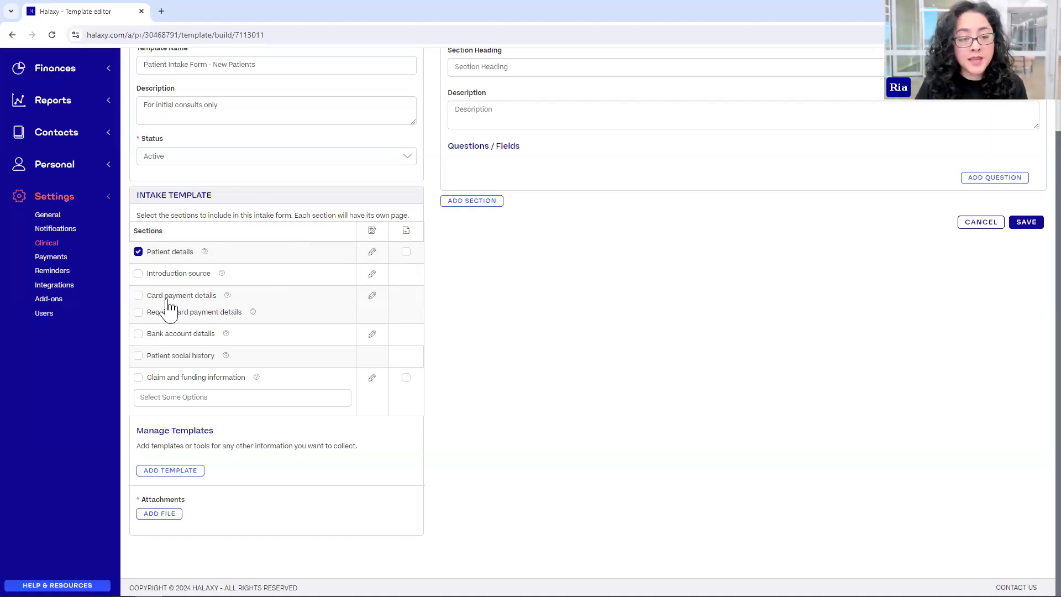
{"action": "left_click", "coordinate": [138, 296]}
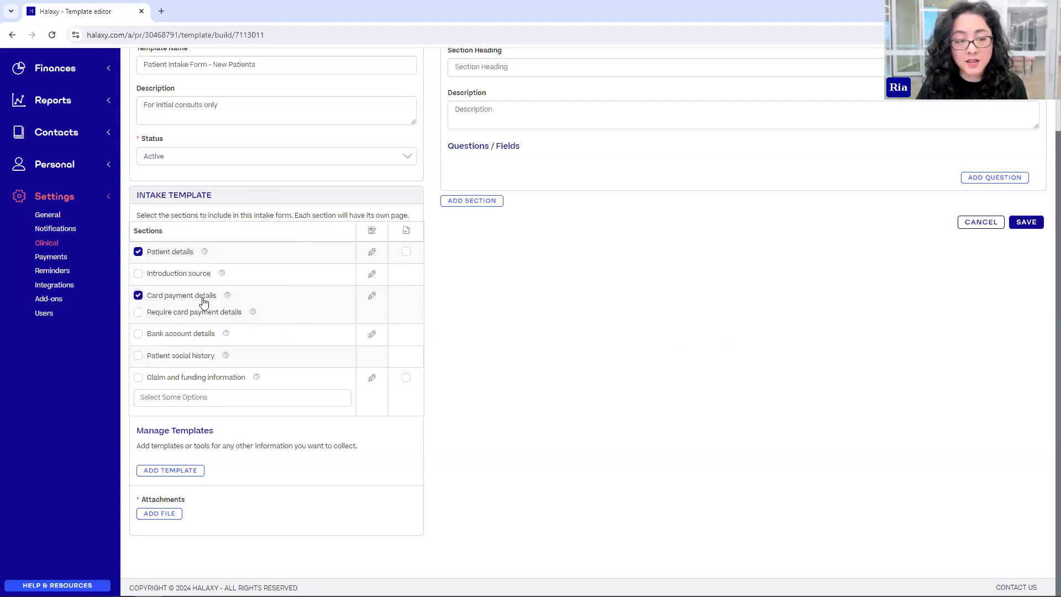
{"action": "left_click", "coordinate": [138, 312]}
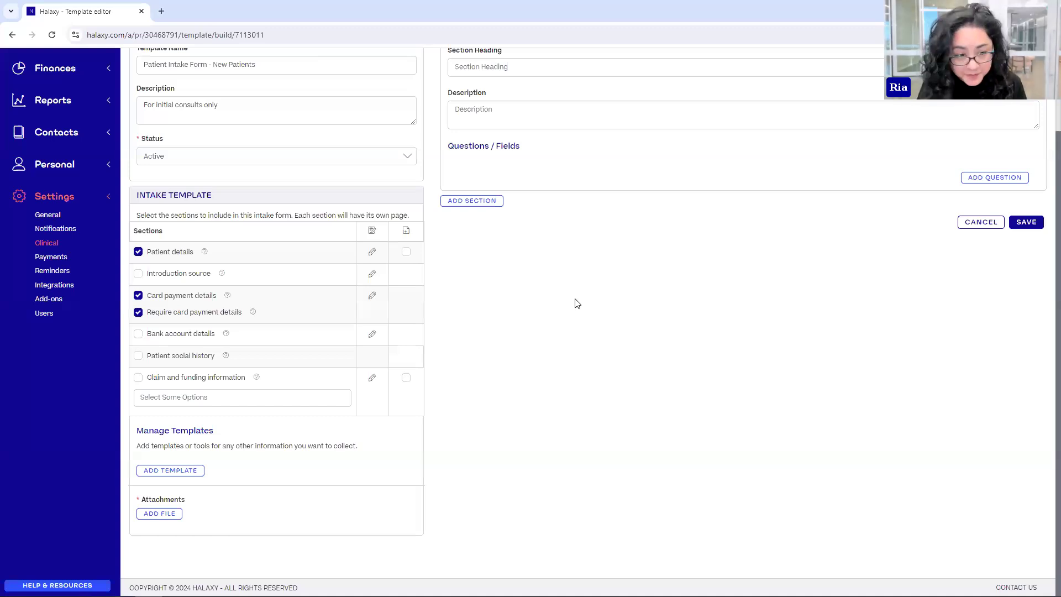
{"action": "mouse_move", "coordinate": [226, 334]}
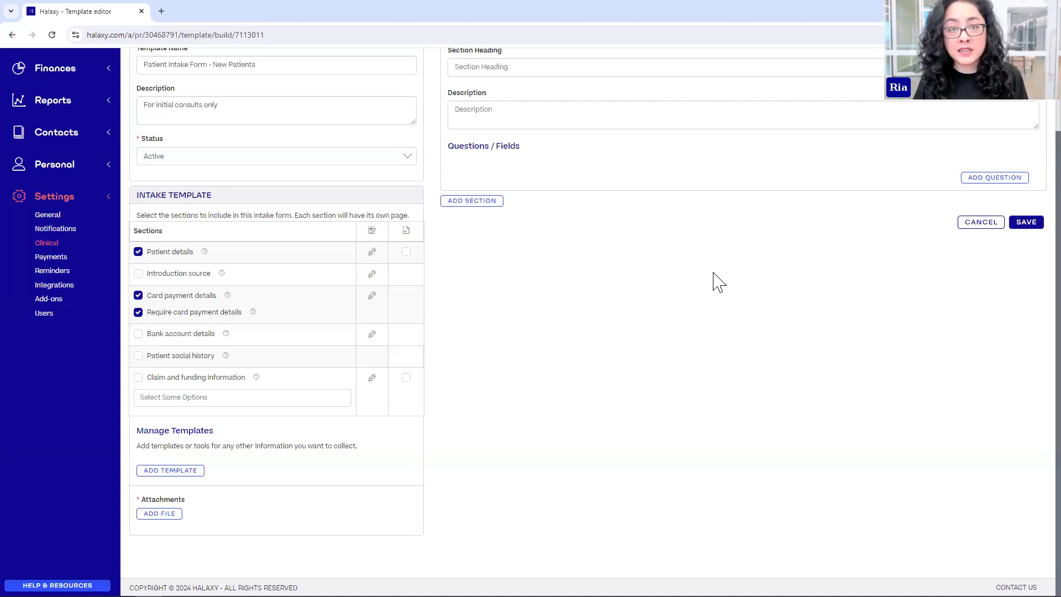
{"action": "left_click", "coordinate": [139, 357]}
{"action": "left_click", "coordinate": [139, 357]}
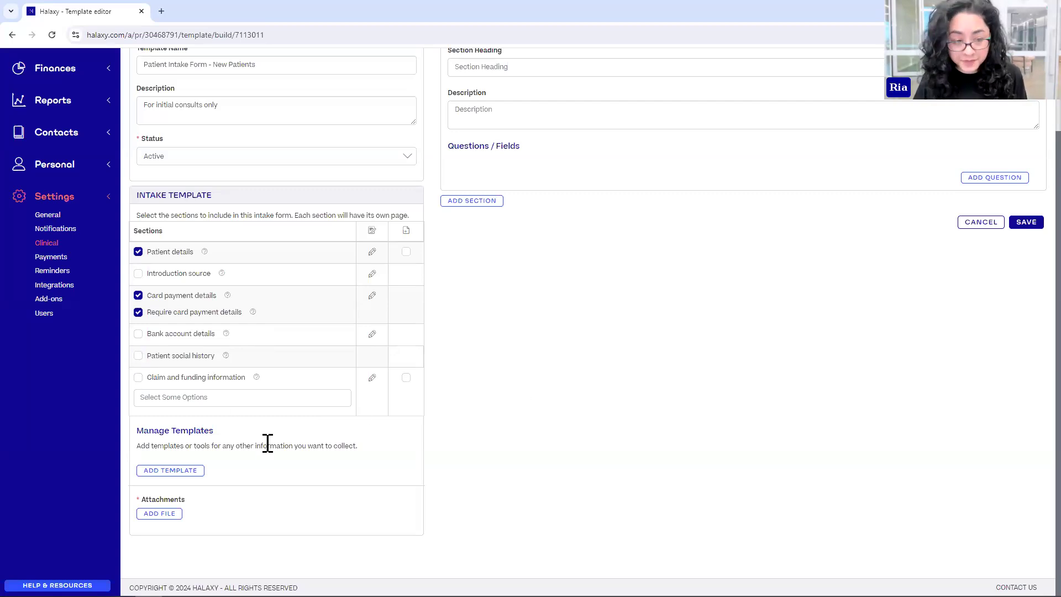
{"action": "left_click", "coordinate": [138, 381]}
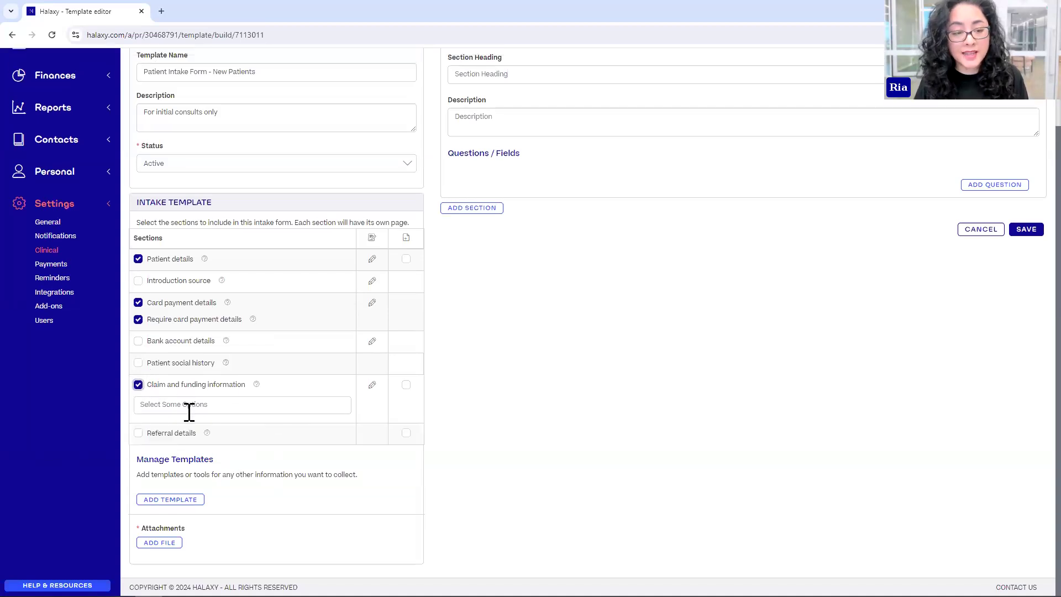
- Limit the Claim and funding information section to Medicare
{"action": "left_click", "coordinate": [182, 404]}
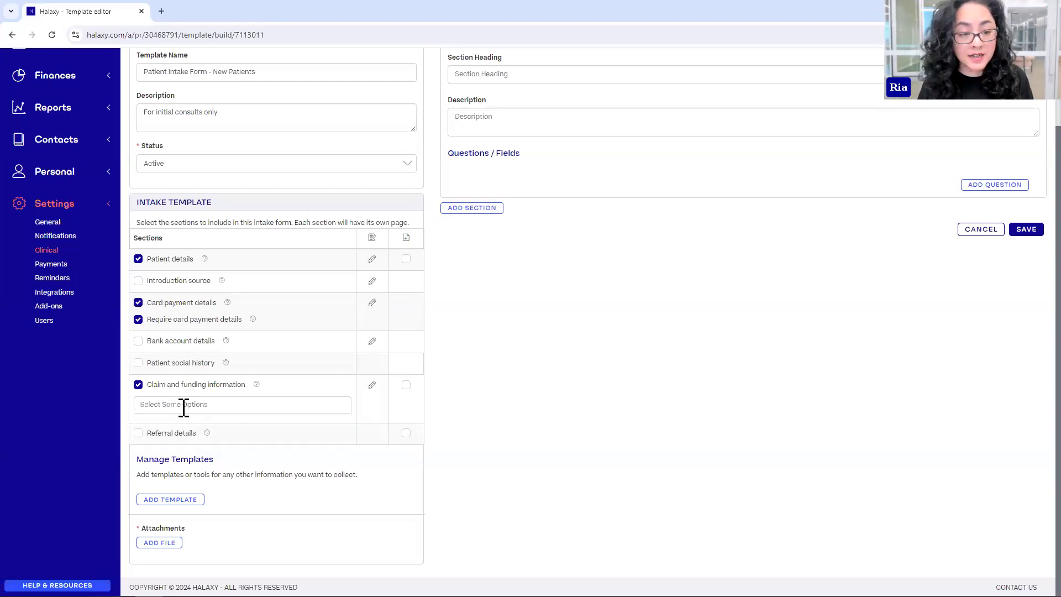
{"action": "left_click", "coordinate": [163, 426]}
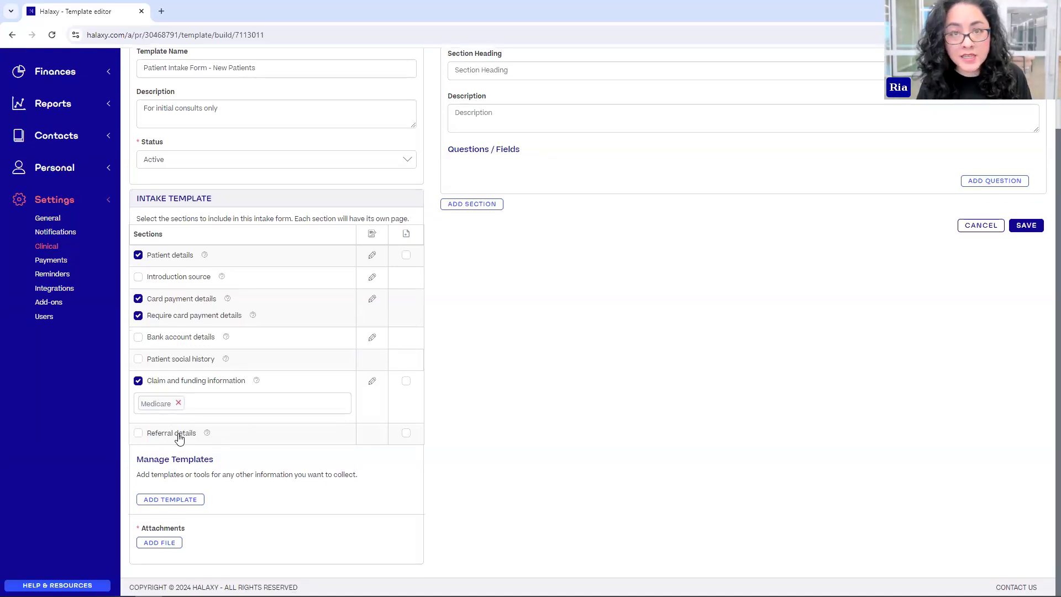
- Include the Referral details section with file upload enabled
{"action": "left_click", "coordinate": [137, 435]}
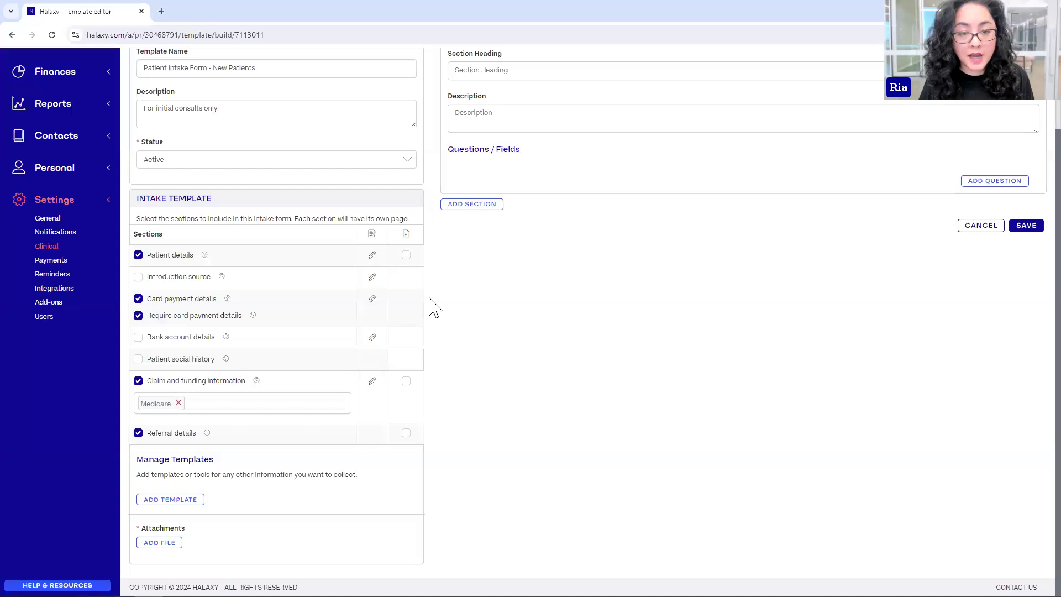
{"action": "left_click", "coordinate": [406, 435]}
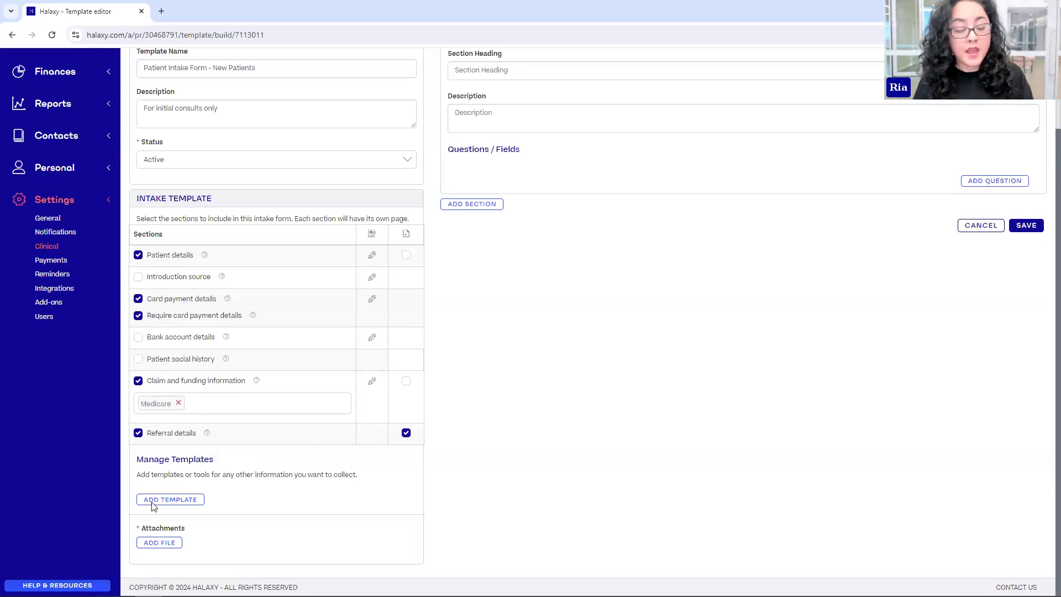
- Attach the Consent Form template with Signature consent type, marked Mandatory
{"action": "left_click_drag", "start_coordinate": [149, 460], "coordinate": [205, 470]}
{"action": "left_click", "coordinate": [210, 468]}
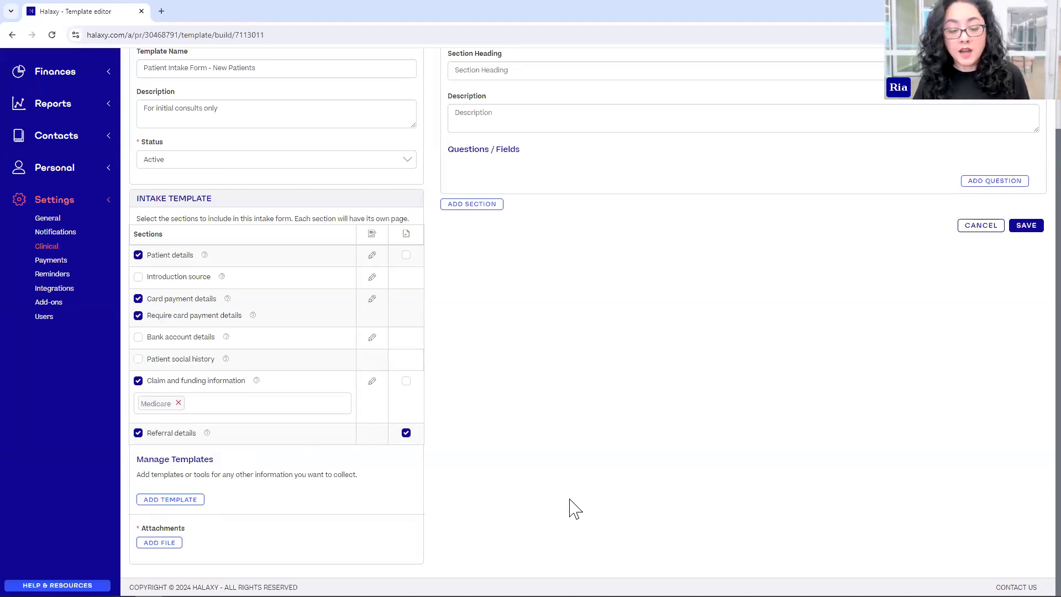
{"action": "left_click", "coordinate": [188, 500]}
{"action": "left_click", "coordinate": [178, 505]}
{"action": "scroll", "coordinate": [344, 552], "scroll_direction": "down", "scroll_amount": 1}
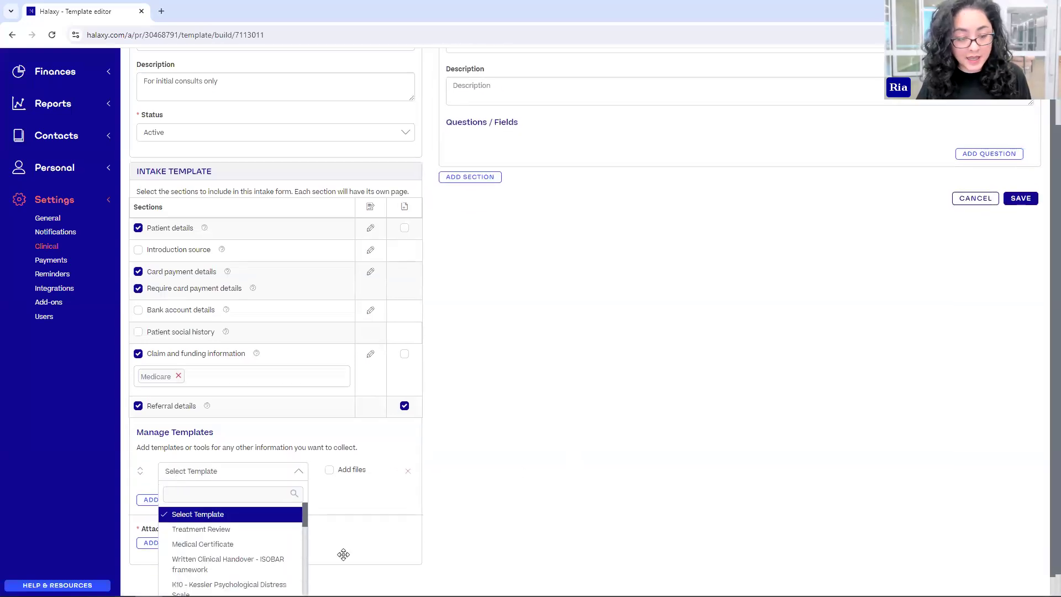
{"action": "left_click_drag", "start_coordinate": [304, 476], "coordinate": [208, 470]}
{"action": "type", "text": "conse"}
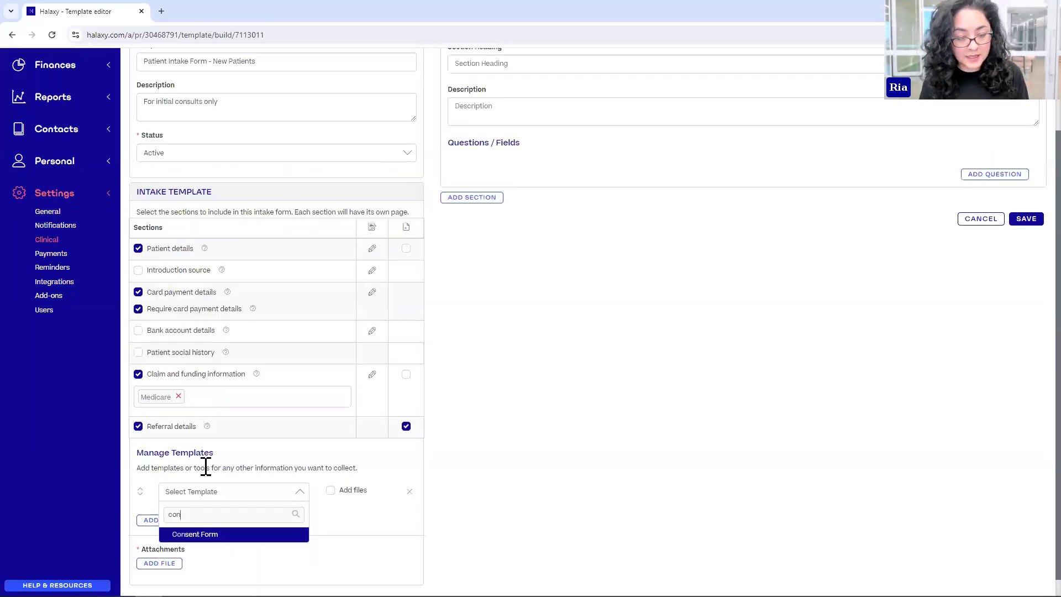
{"action": "left_click", "coordinate": [206, 536]}
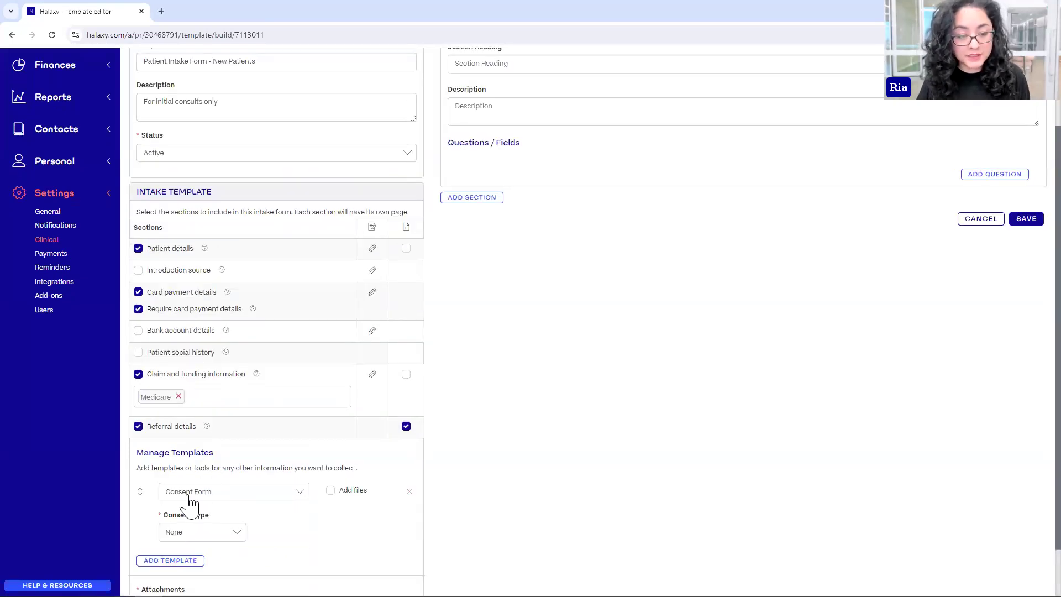
{"action": "left_click", "coordinate": [171, 533]}
{"action": "left_click", "coordinate": [187, 584]}
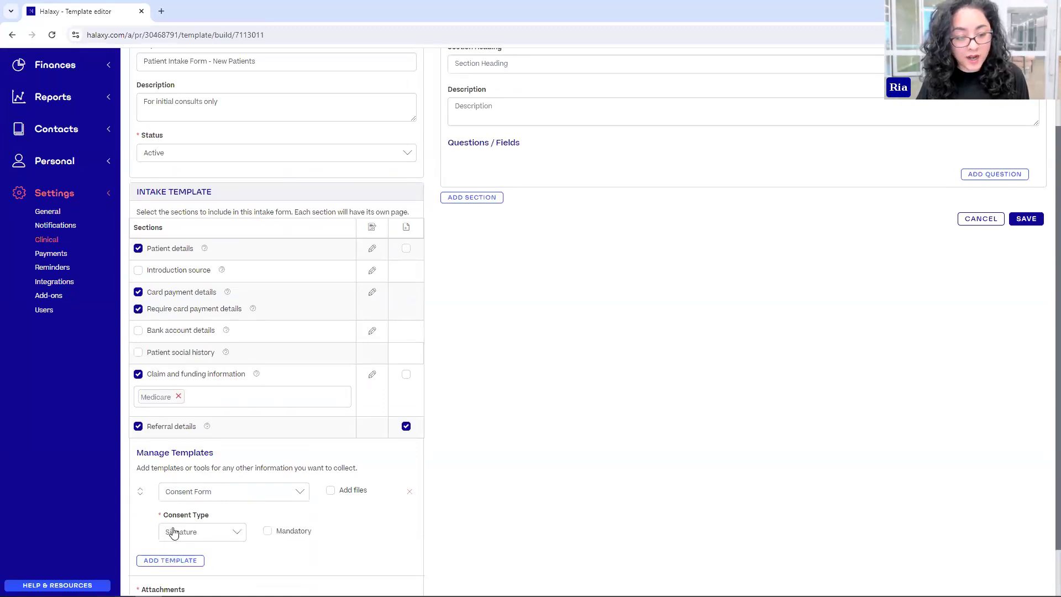
{"action": "left_click", "coordinate": [268, 532]}
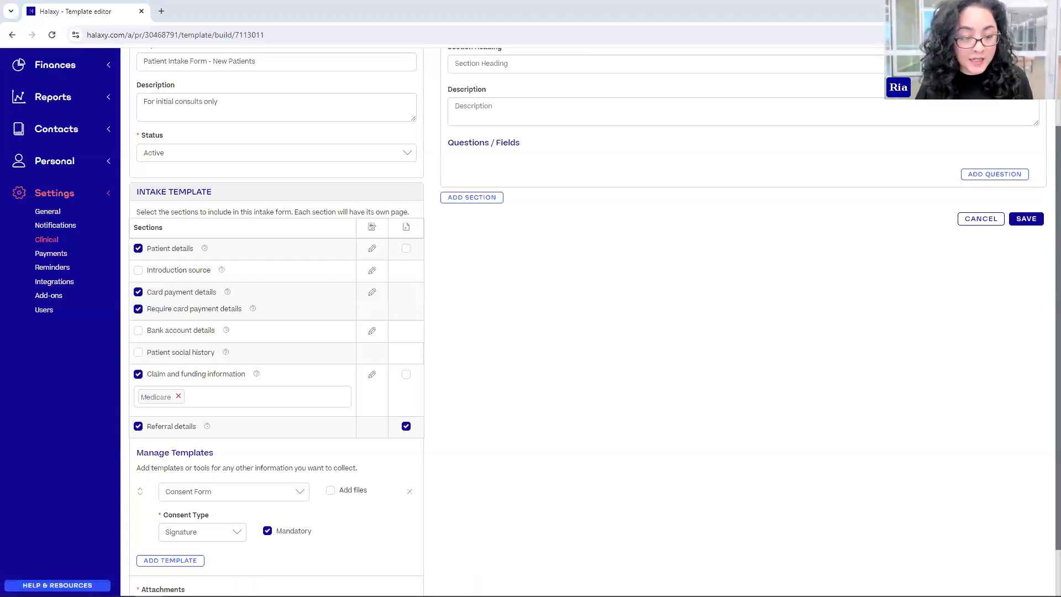
- Attach the DASS 21 template in a new row below the Consent Form
{"action": "left_click", "coordinate": [170, 560]}
{"action": "scroll", "coordinate": [368, 435], "scroll_direction": "down", "scroll_amount": 2}
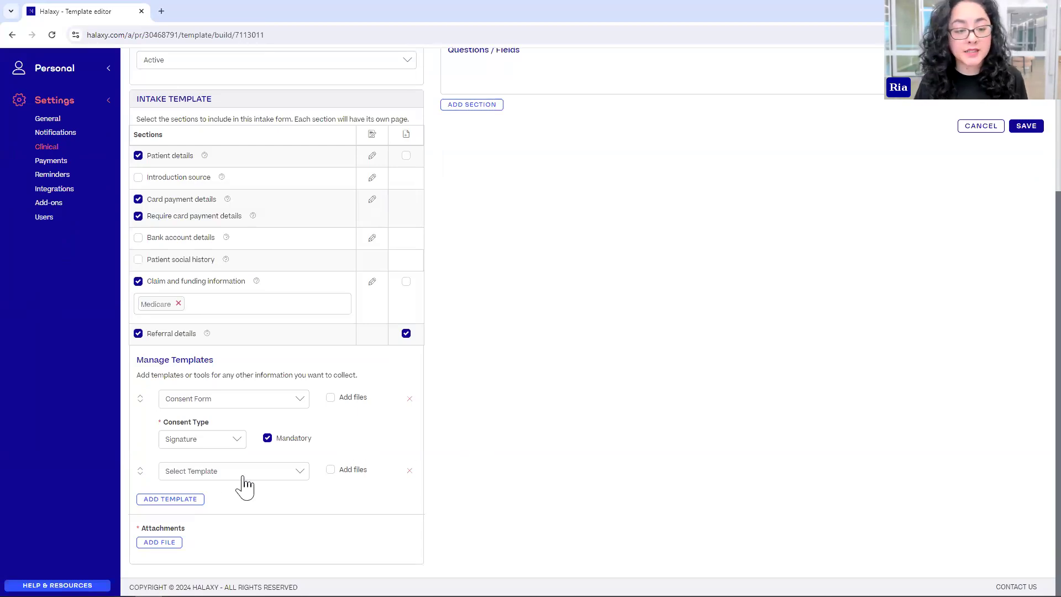
{"action": "left_click", "coordinate": [197, 474]}
{"action": "left_click", "coordinate": [209, 363]}
{"action": "left_click", "coordinate": [194, 468]}
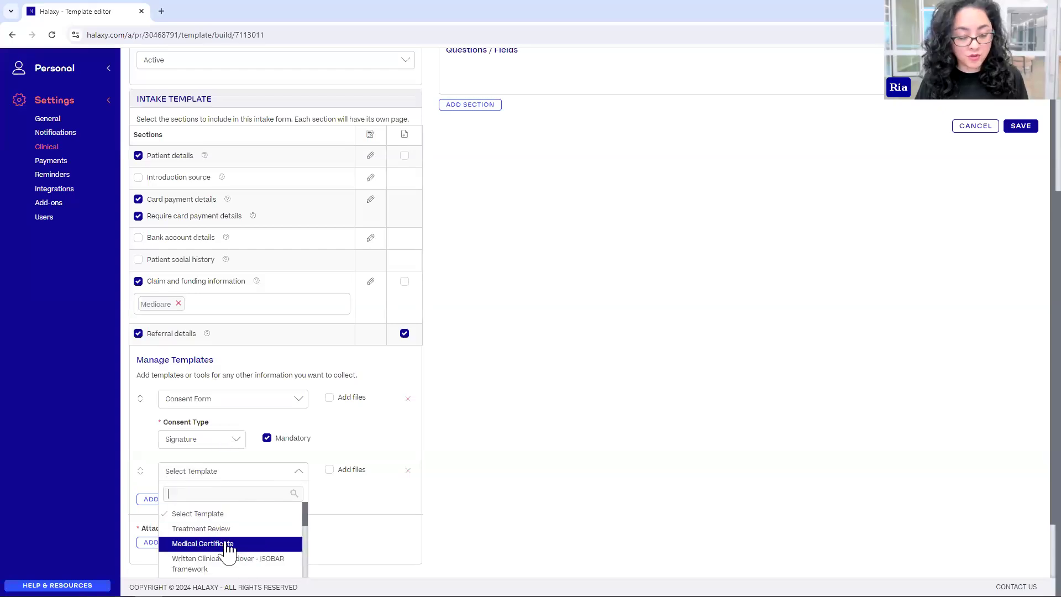
{"action": "type", "text": "dass"}
{"action": "left_click", "coordinate": [198, 515]}
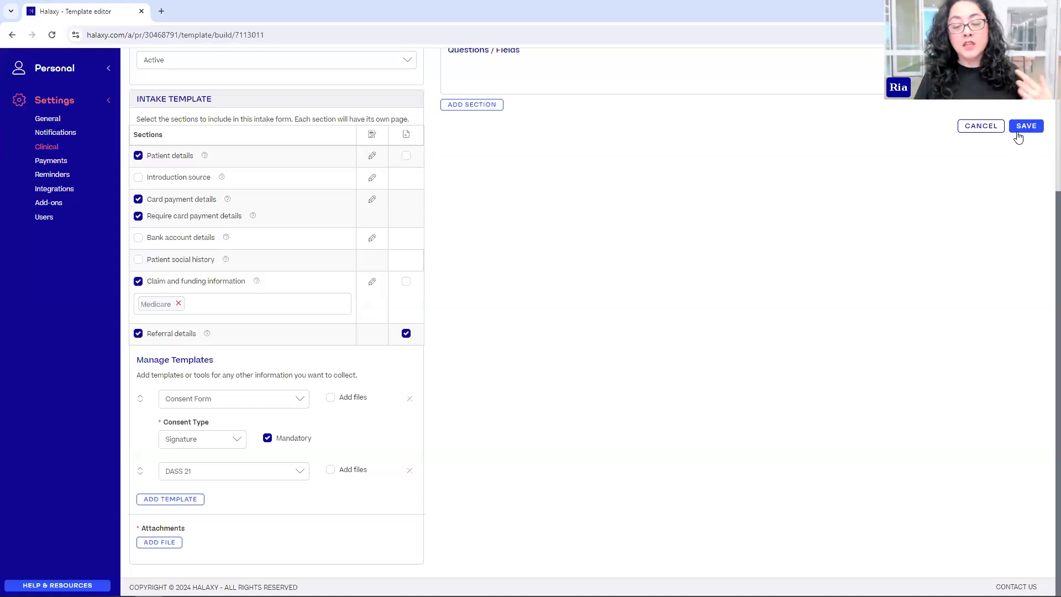
{"action": "scroll", "coordinate": [919, 225], "scroll_direction": "up", "scroll_amount": 4}
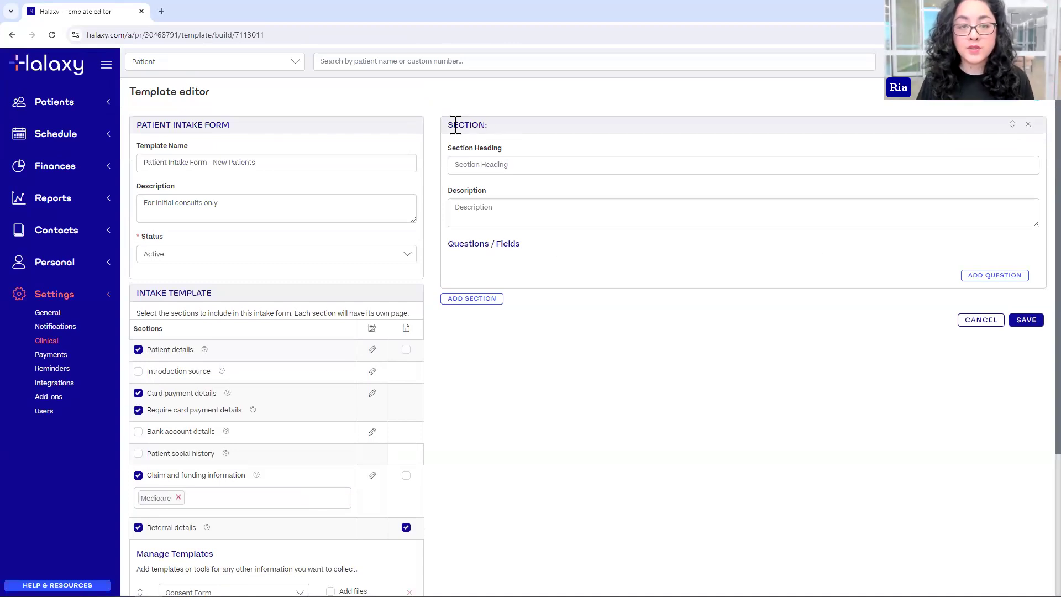
- Give the custom section the heading 'More Information', leaving its description empty
{"action": "left_click", "coordinate": [494, 164]}
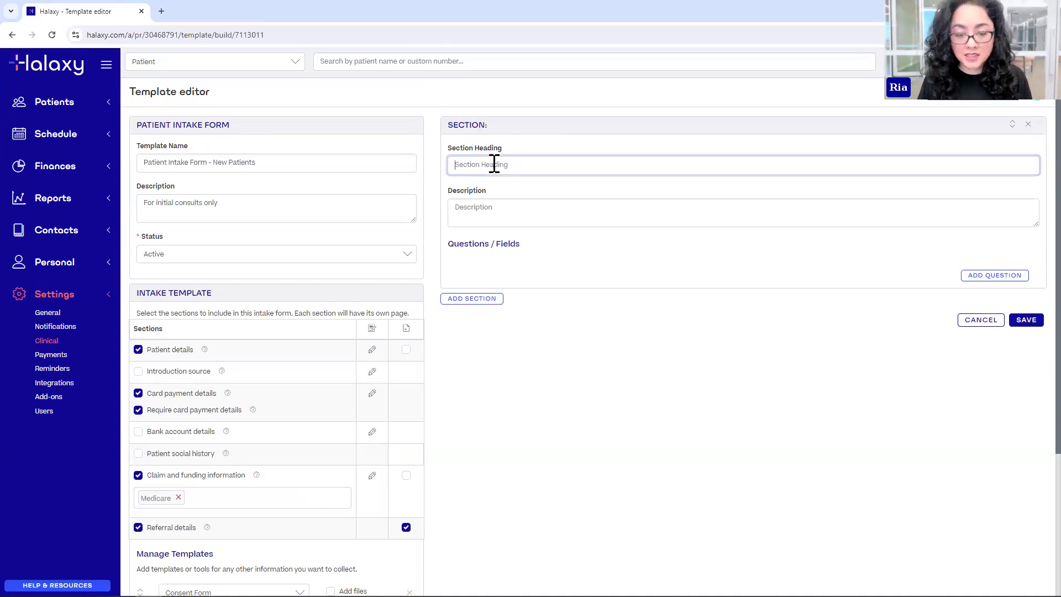
{"action": "type", "text": "More Information"}
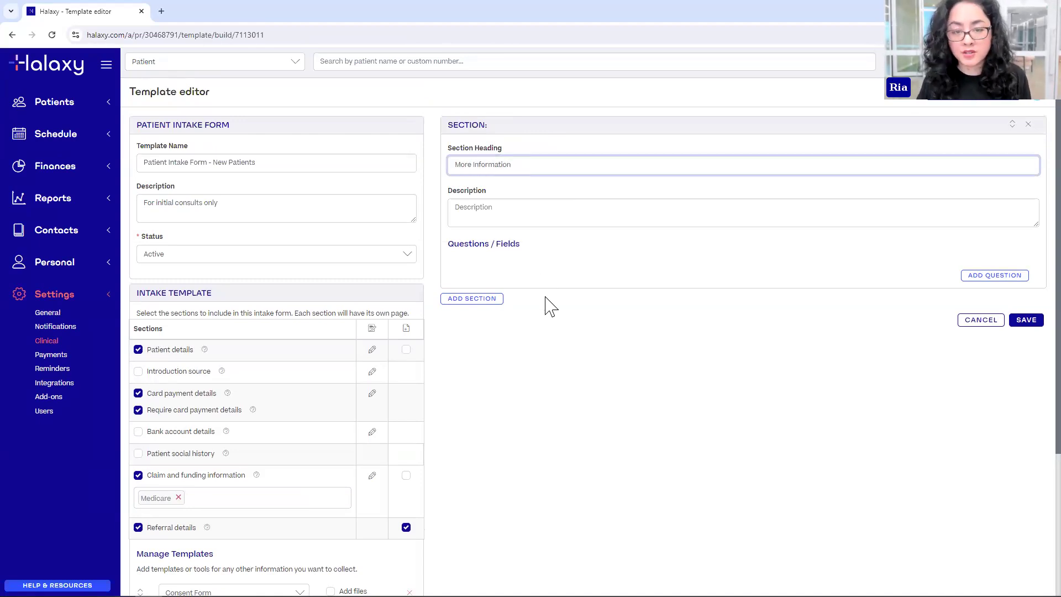
{"action": "left_click", "coordinate": [578, 348]}
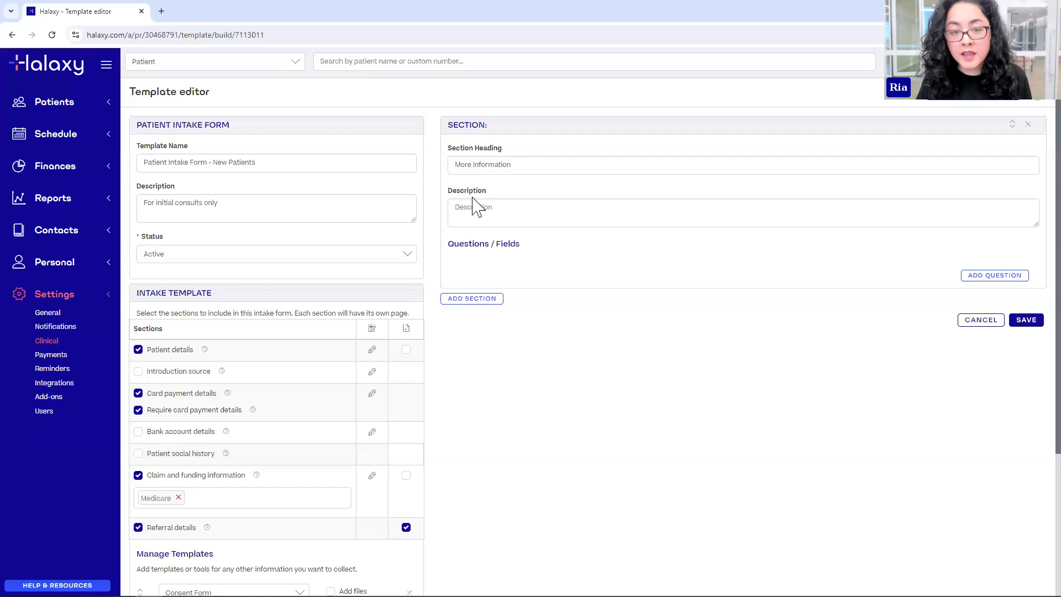
{"action": "left_click", "coordinate": [501, 217]}
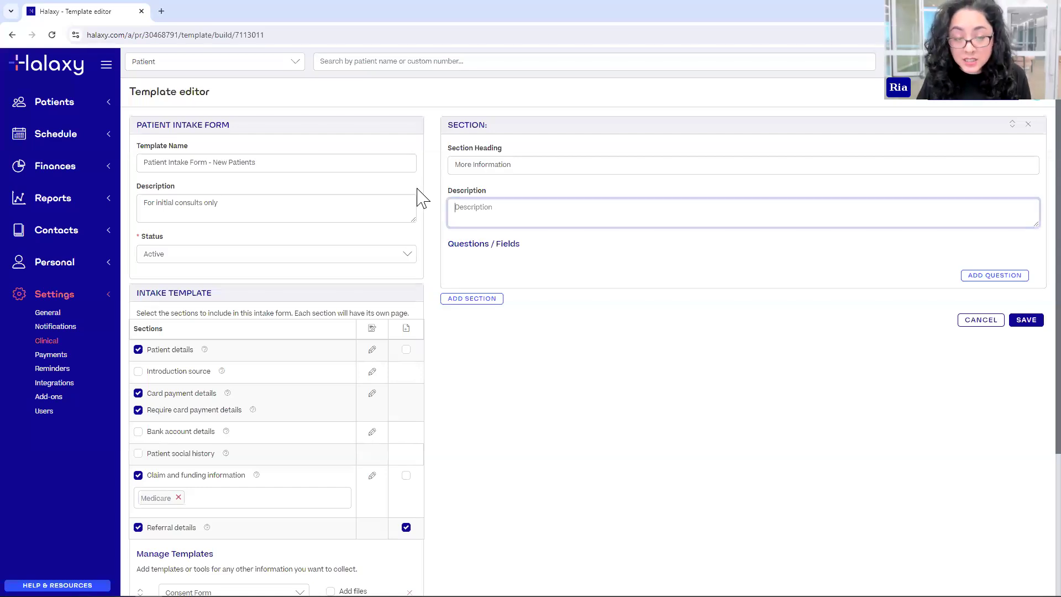
{"action": "left_click", "coordinate": [794, 374]}
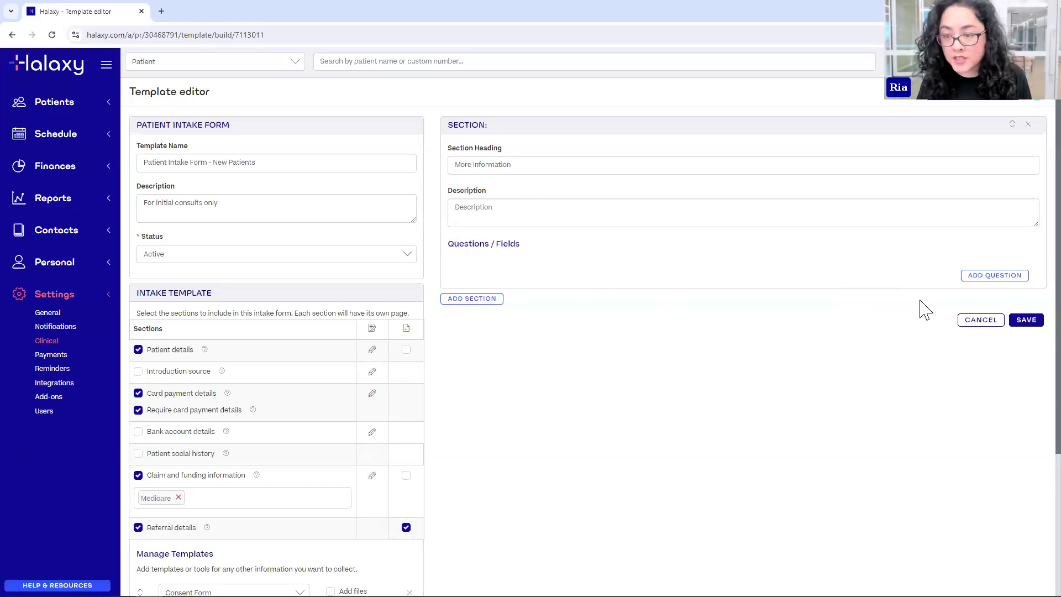
- Add 'Are you currently taking any medication?' to More Information as a new template question
{"action": "left_click", "coordinate": [1007, 278]}
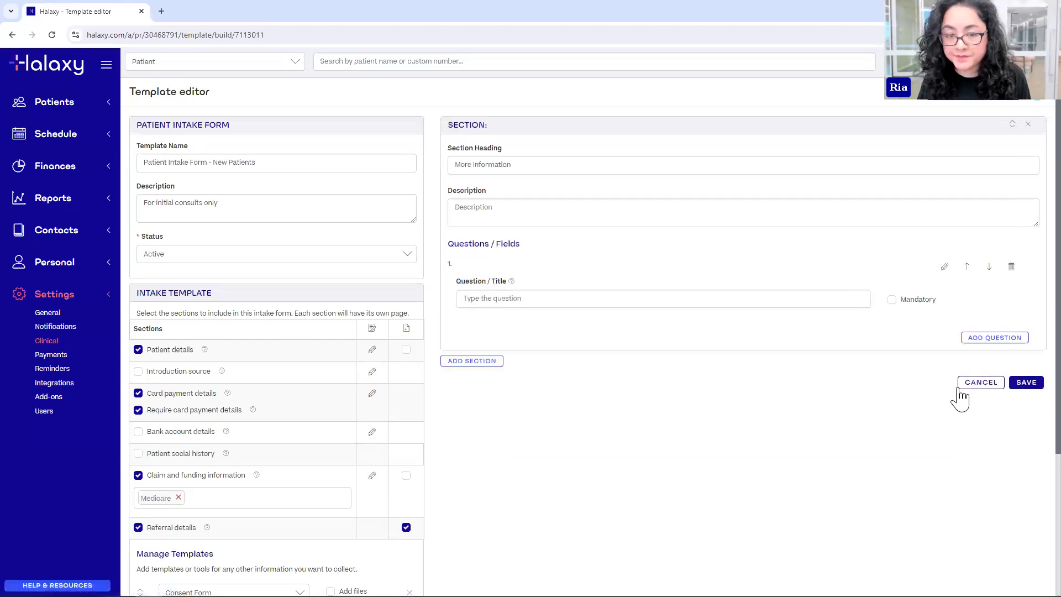
{"action": "left_click", "coordinate": [634, 301]}
{"action": "type", "text": "Are you curr"}
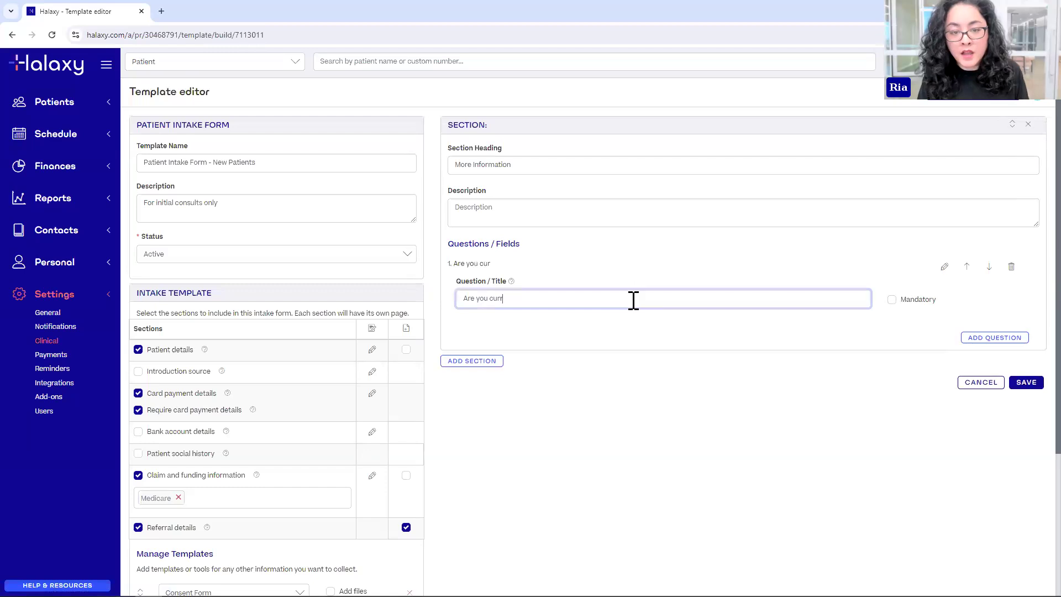
{"action": "type", "text": "ently taking any m"}
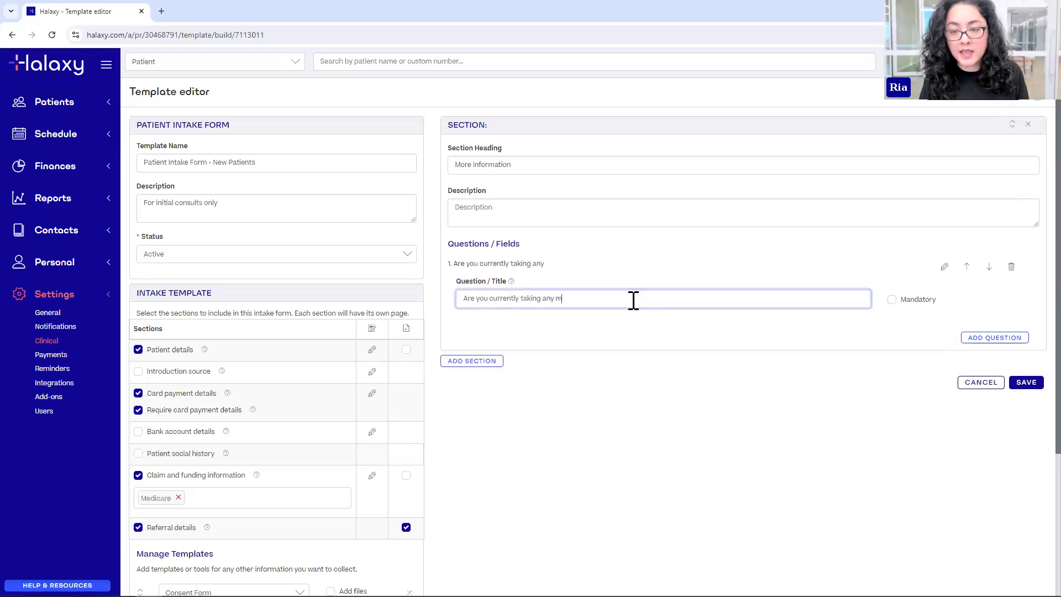
{"action": "type", "text": "edication?"}
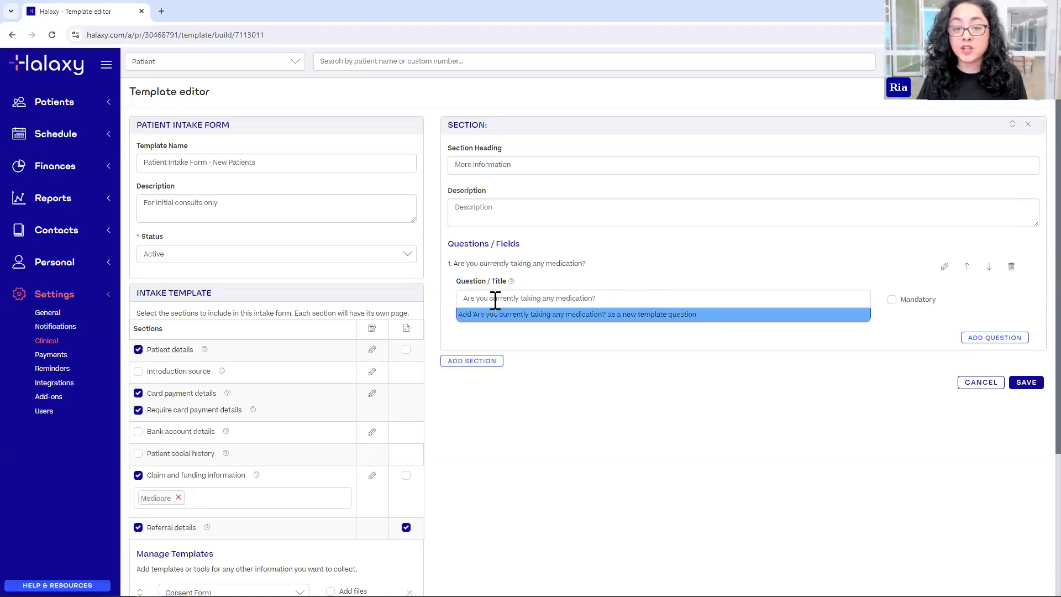
{"action": "left_click", "coordinate": [683, 316]}
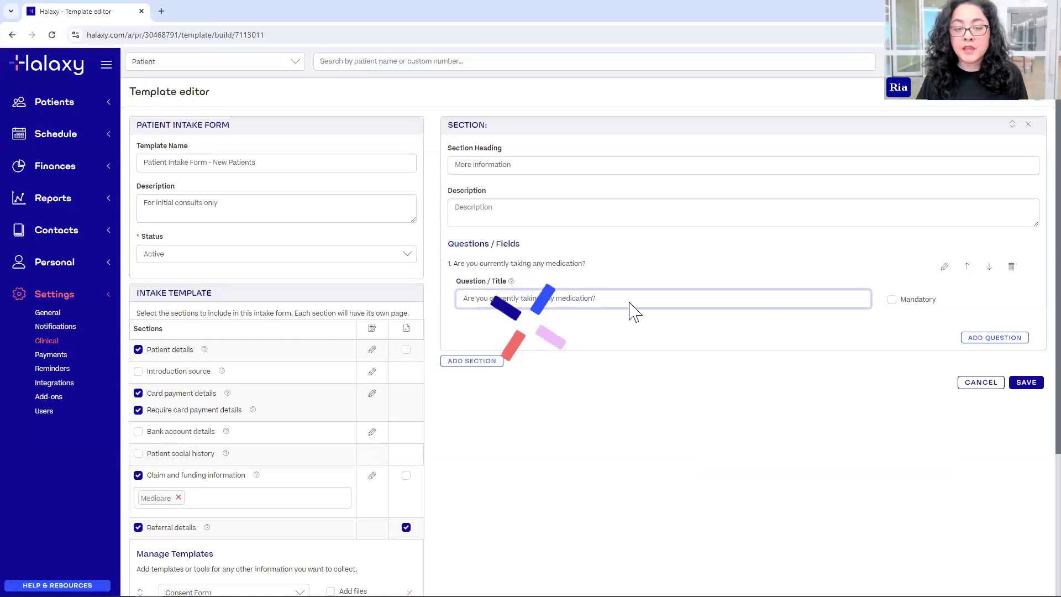
{"action": "key", "text": "Return"}
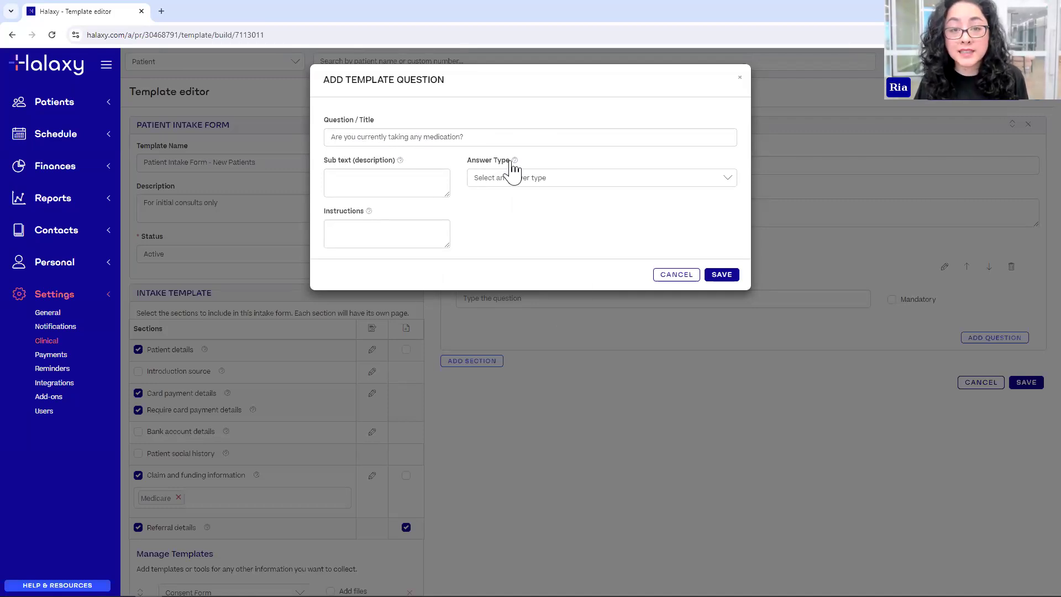
- Set the medication question's answer type to Single choice
{"action": "left_click", "coordinate": [661, 180]}
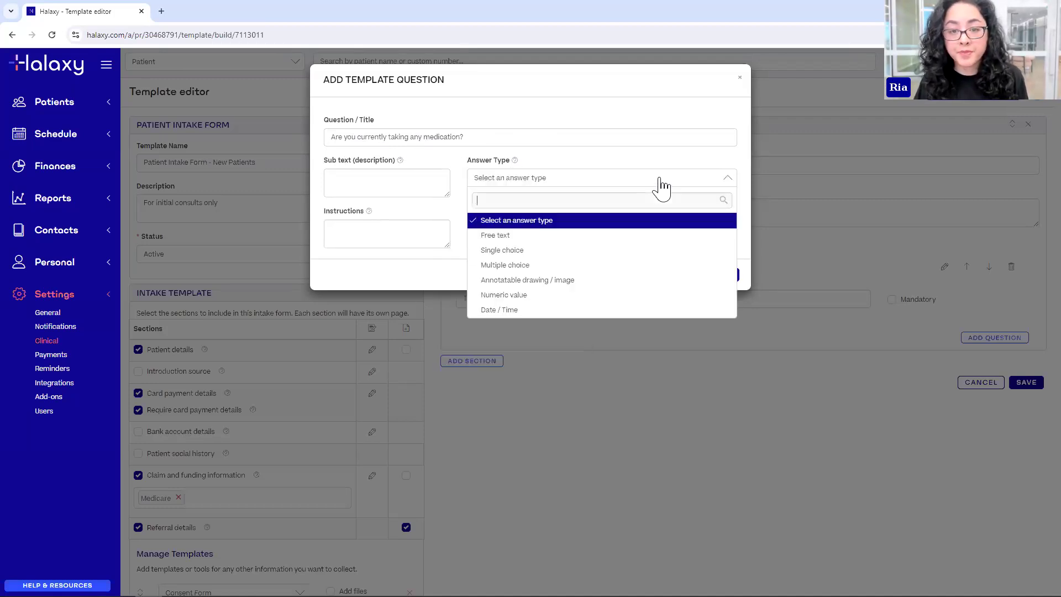
{"action": "left_click", "coordinate": [543, 236]}
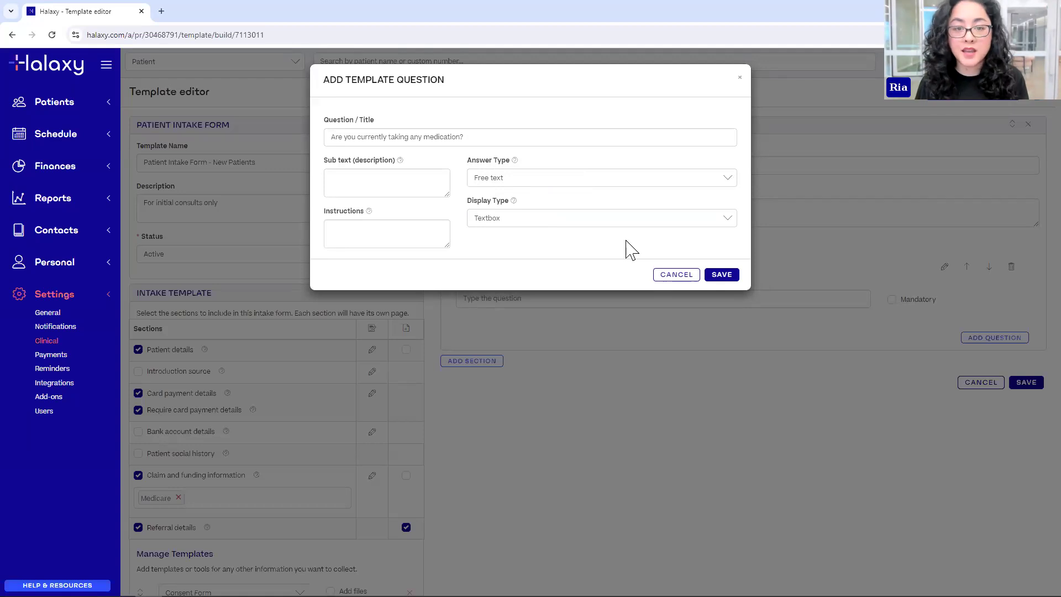
{"action": "left_click", "coordinate": [540, 181]}
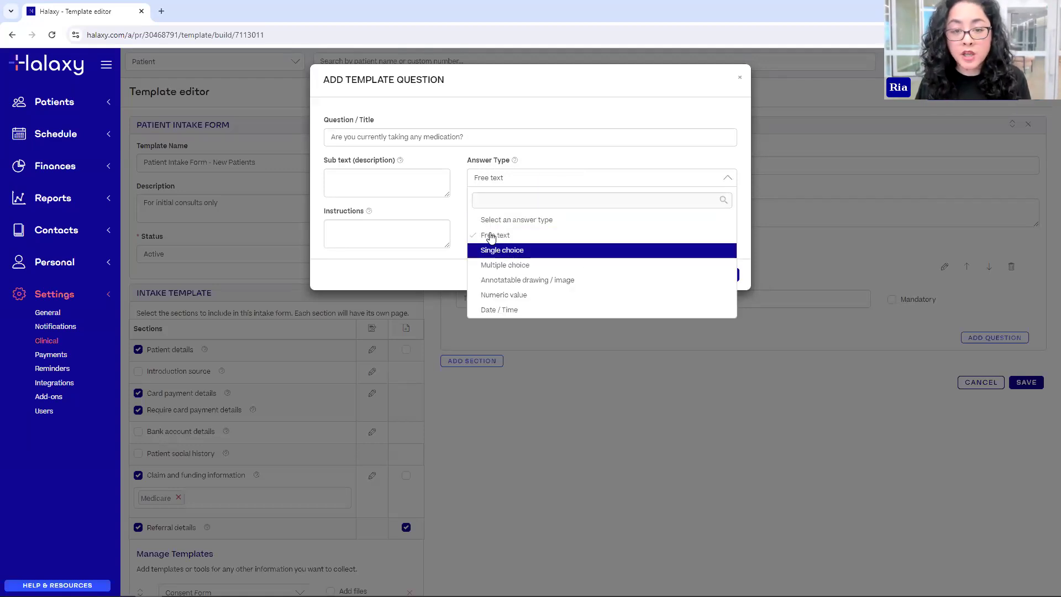
{"action": "left_click", "coordinate": [492, 249]}
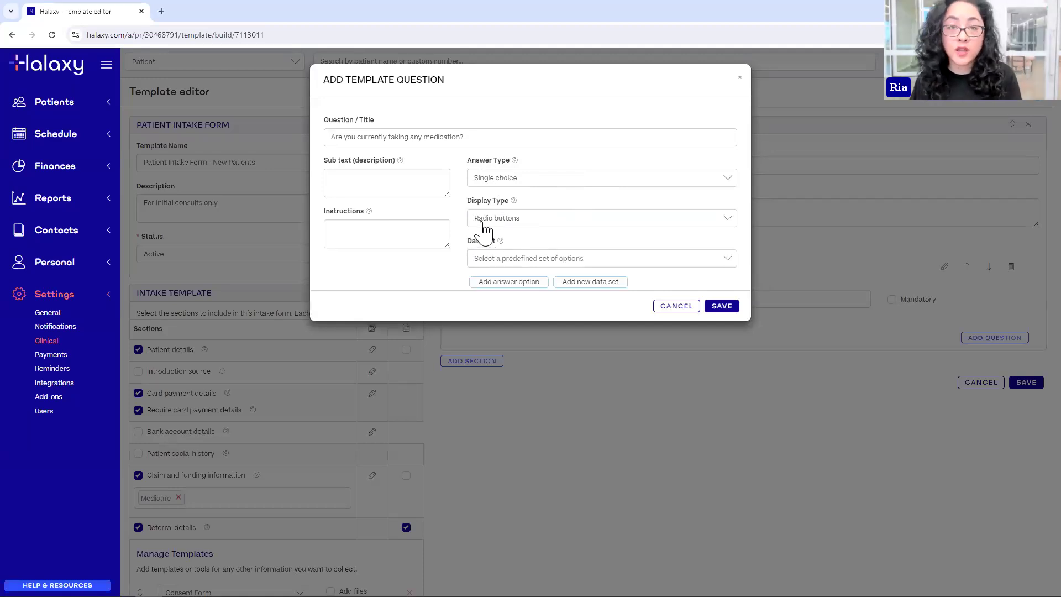
{"action": "left_click", "coordinate": [490, 180]}
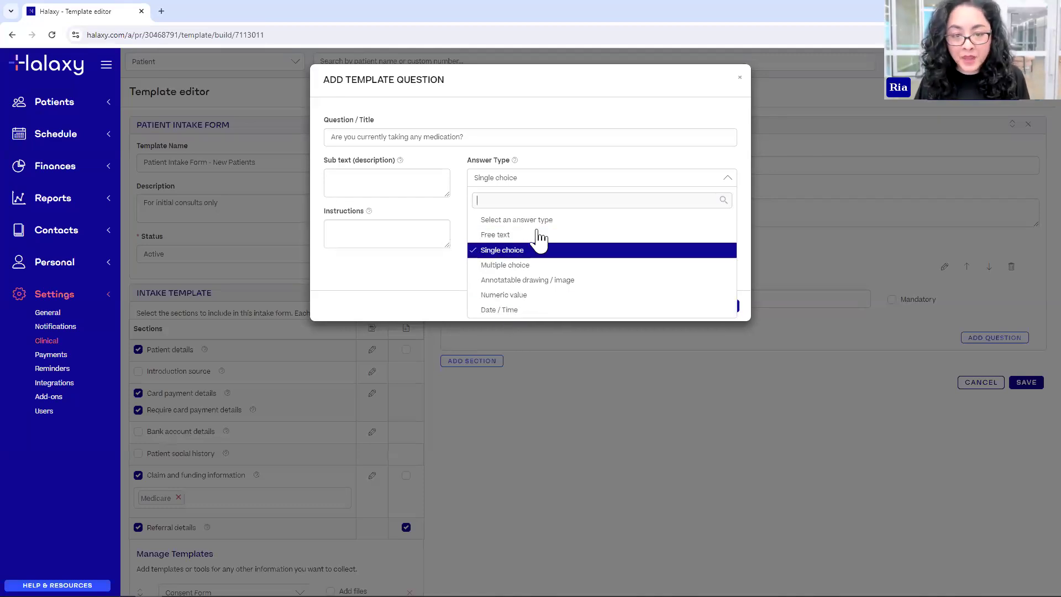
{"action": "left_click", "coordinate": [497, 250]}
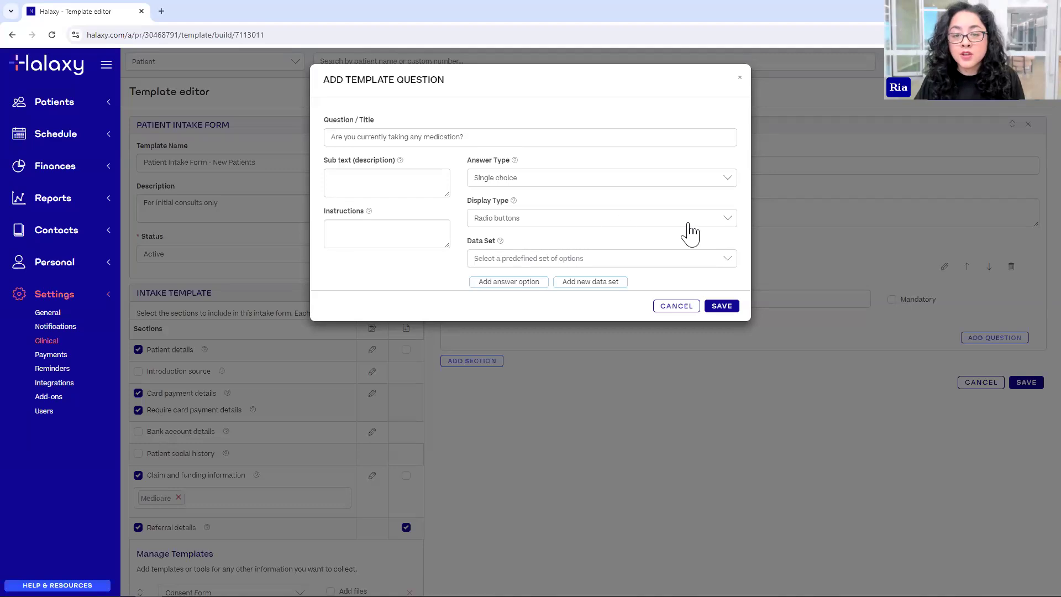
- Browse the predefined answer data sets, then close the list without choosing one
{"action": "left_click", "coordinate": [663, 267]}
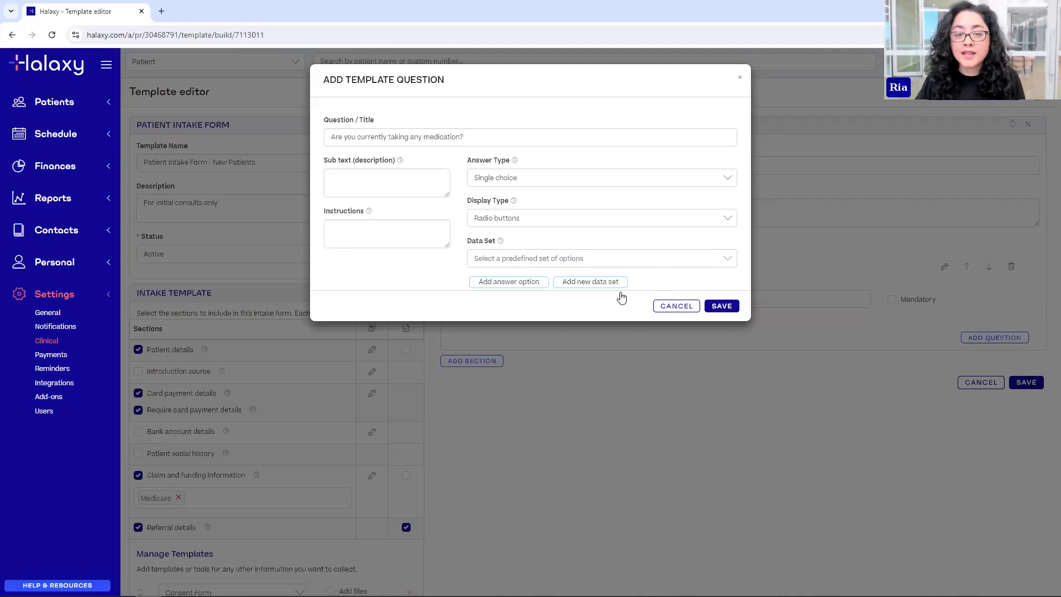
{"action": "scroll", "coordinate": [557, 327], "scroll_direction": "down", "scroll_amount": 1}
{"action": "scroll", "coordinate": [504, 343], "scroll_direction": "down", "scroll_amount": 5}
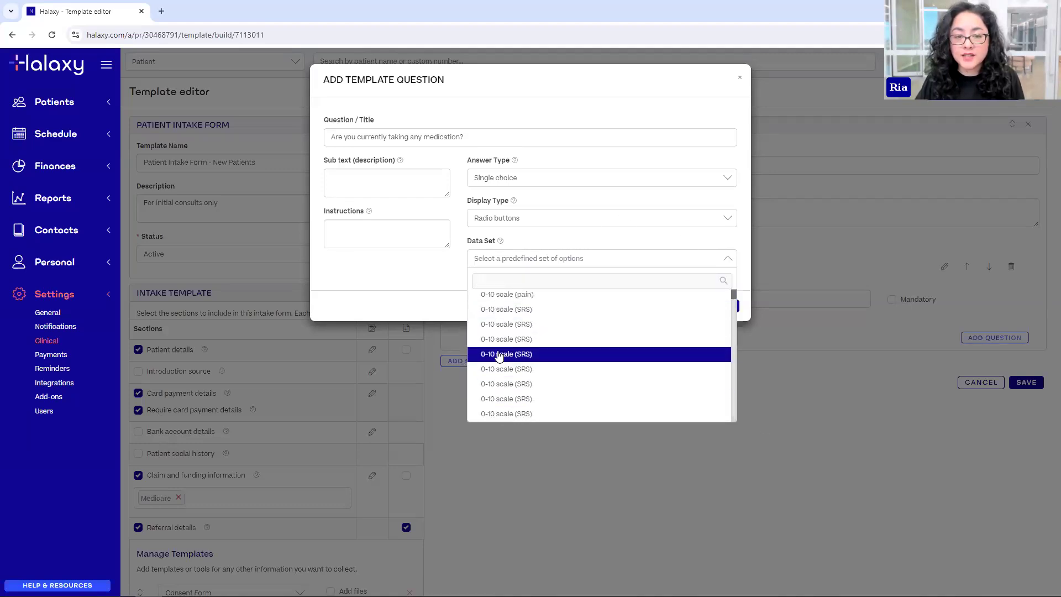
{"action": "scroll", "coordinate": [517, 409], "scroll_direction": "down", "scroll_amount": 2}
{"action": "scroll", "coordinate": [505, 367], "scroll_direction": "up", "scroll_amount": 4}
{"action": "scroll", "coordinate": [552, 364], "scroll_direction": "up", "scroll_amount": 1}
{"action": "scroll", "coordinate": [592, 360], "scroll_direction": "down", "scroll_amount": 8}
{"action": "scroll", "coordinate": [596, 360], "scroll_direction": "down", "scroll_amount": 10}
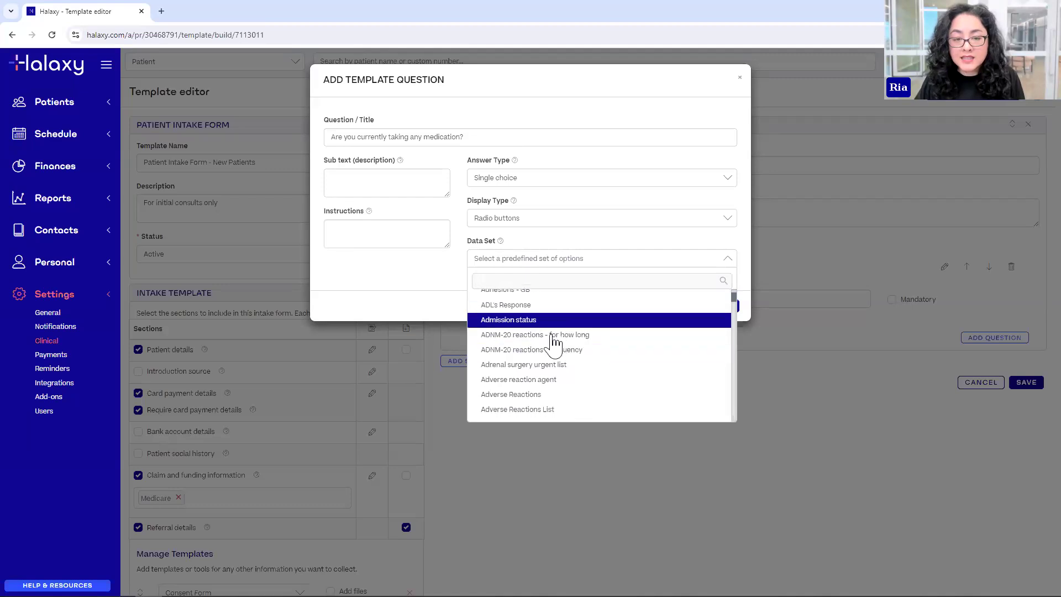
{"action": "scroll", "coordinate": [544, 368], "scroll_direction": "up", "scroll_amount": 5}
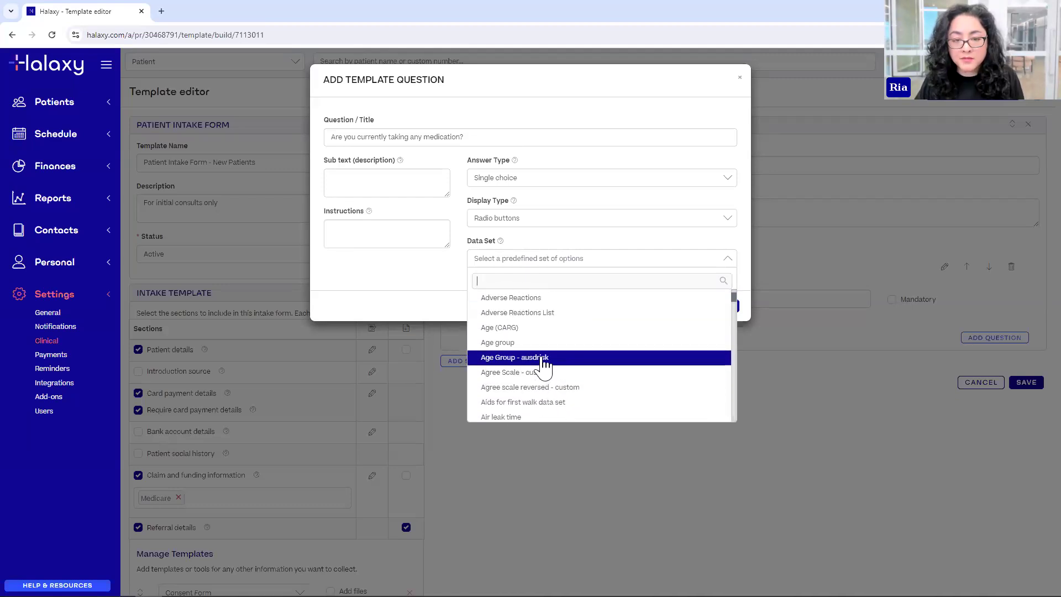
{"action": "scroll", "coordinate": [580, 344], "scroll_direction": "down", "scroll_amount": 3}
{"action": "scroll", "coordinate": [521, 346], "scroll_direction": "down", "scroll_amount": 3}
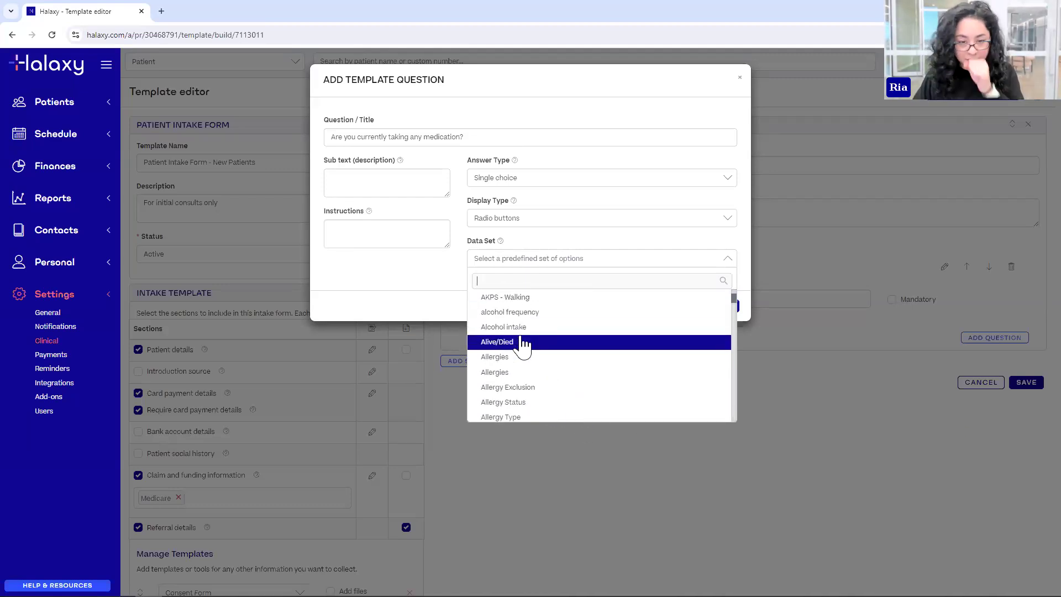
{"action": "scroll", "coordinate": [575, 387], "scroll_direction": "up", "scroll_amount": 3}
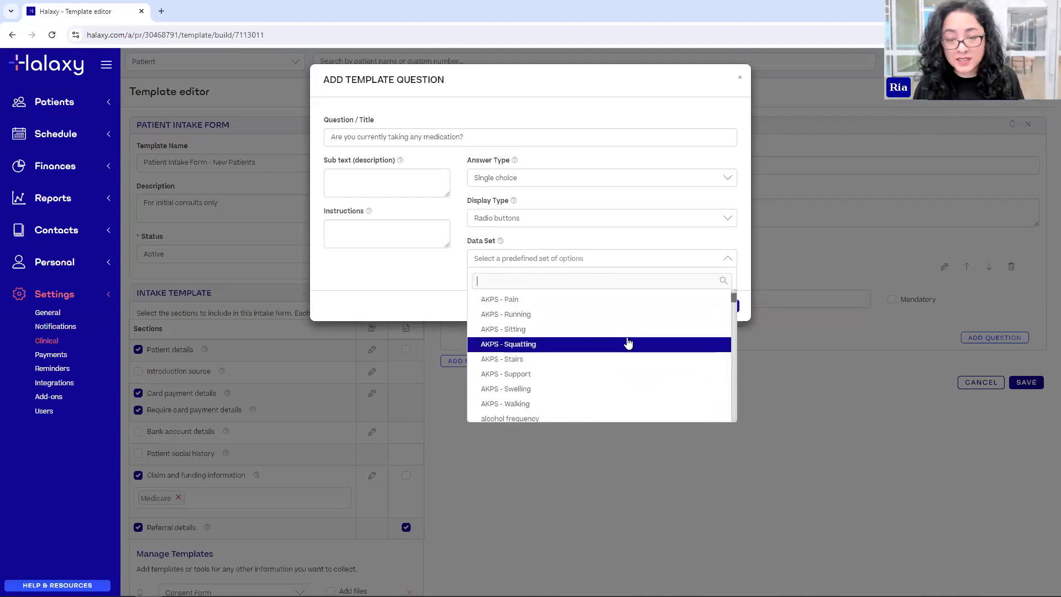
{"action": "left_click_drag", "start_coordinate": [733, 297], "coordinate": [712, 287]}
{"action": "left_click", "coordinate": [618, 243]}
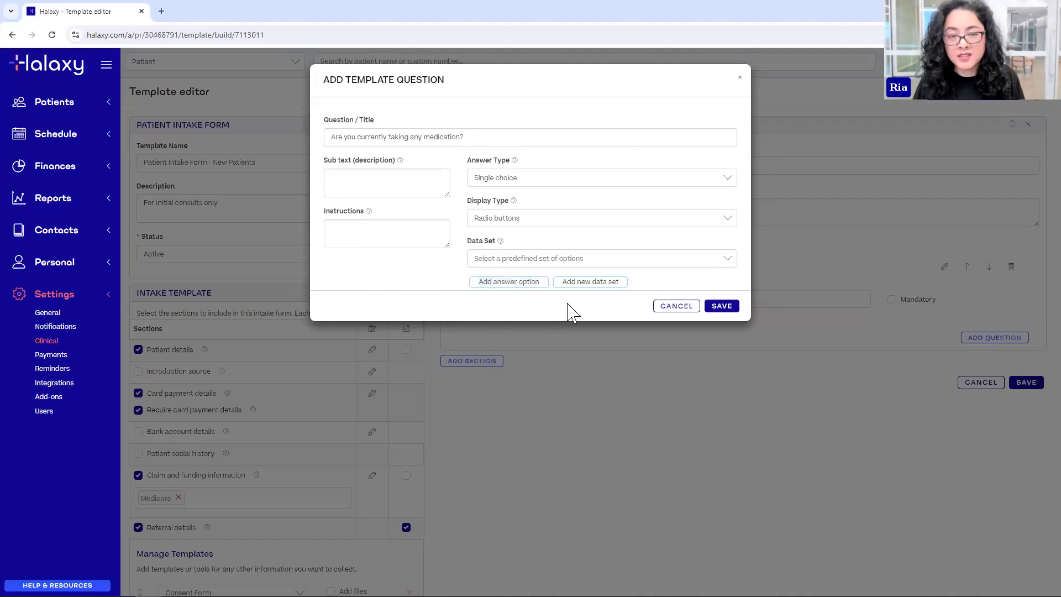
- Add two answer options, Yes and No
{"action": "left_click", "coordinate": [514, 282]}
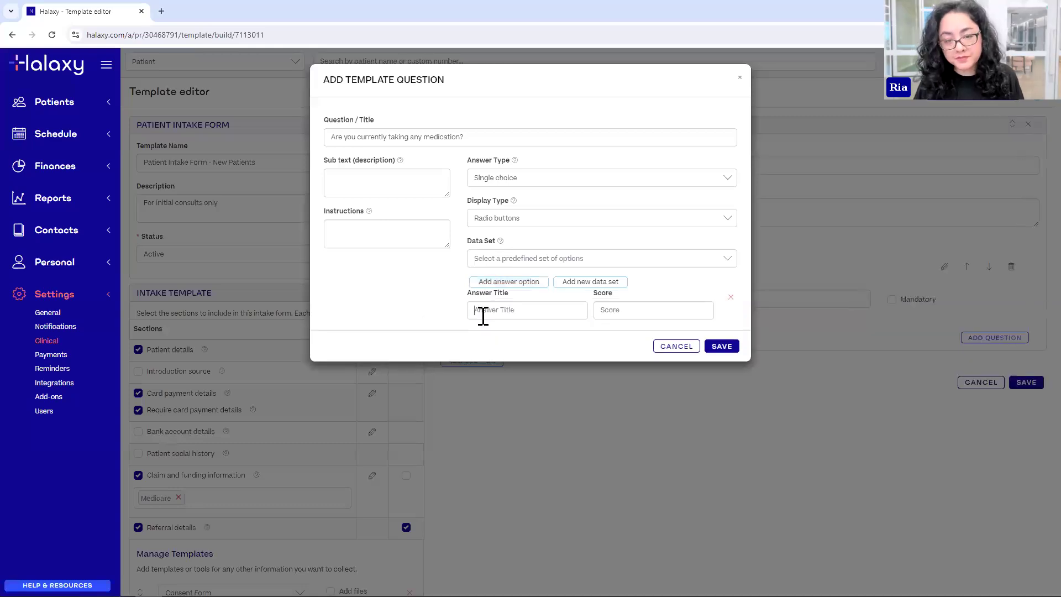
{"action": "type", "text": "Yes"}
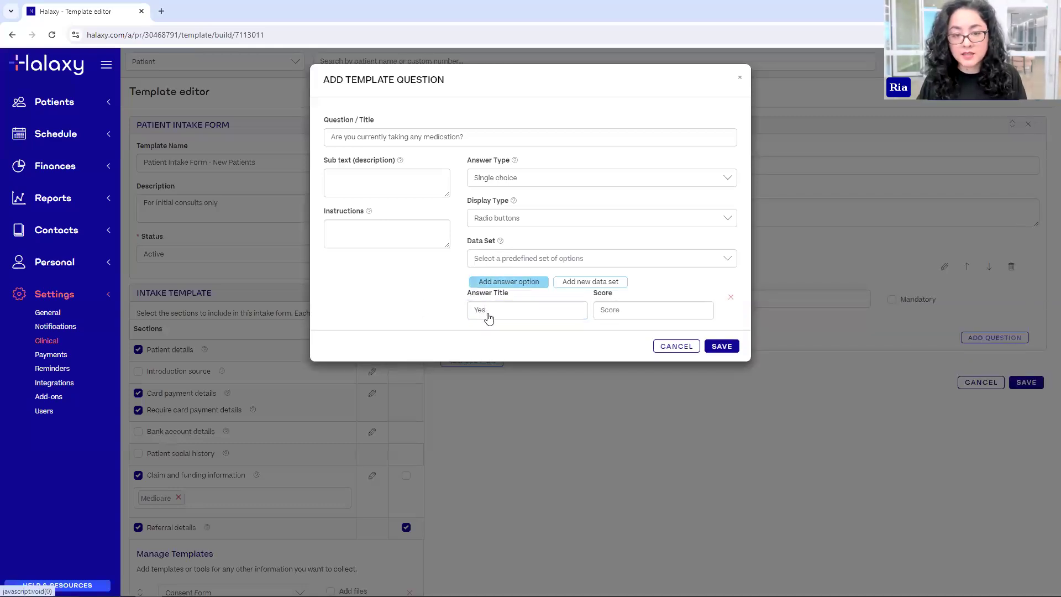
{"action": "left_click", "coordinate": [509, 282]}
{"action": "left_click", "coordinate": [530, 358]}
{"action": "type", "text": "No"}
{"action": "left_click", "coordinate": [408, 354]}
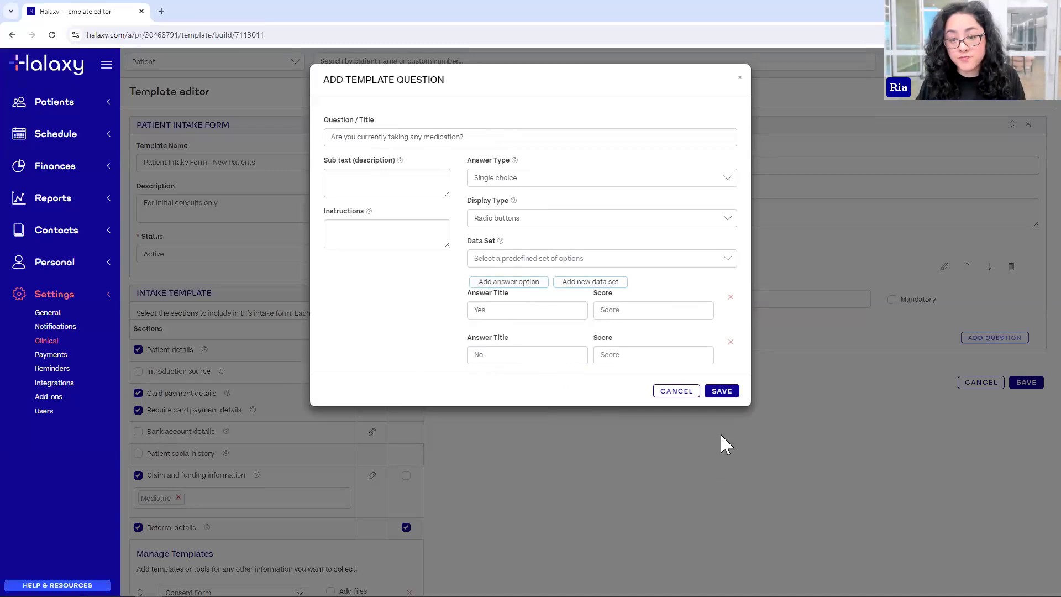
- Save the medication question as question 1 and add an 'If answer is' follow-up beneath it
{"action": "left_click", "coordinate": [722, 391]}
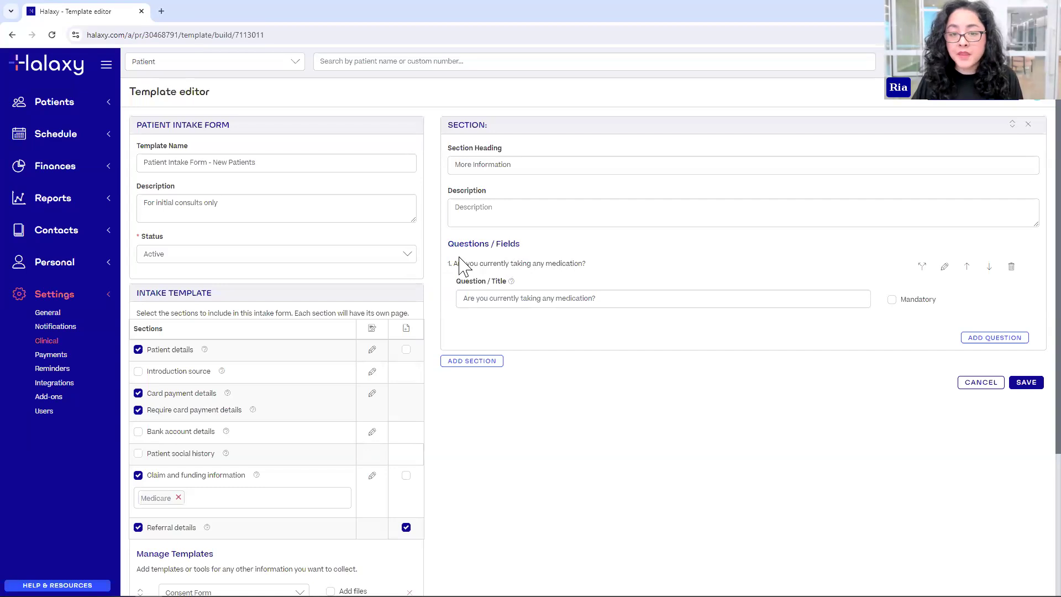
{"action": "left_click", "coordinate": [923, 267]}
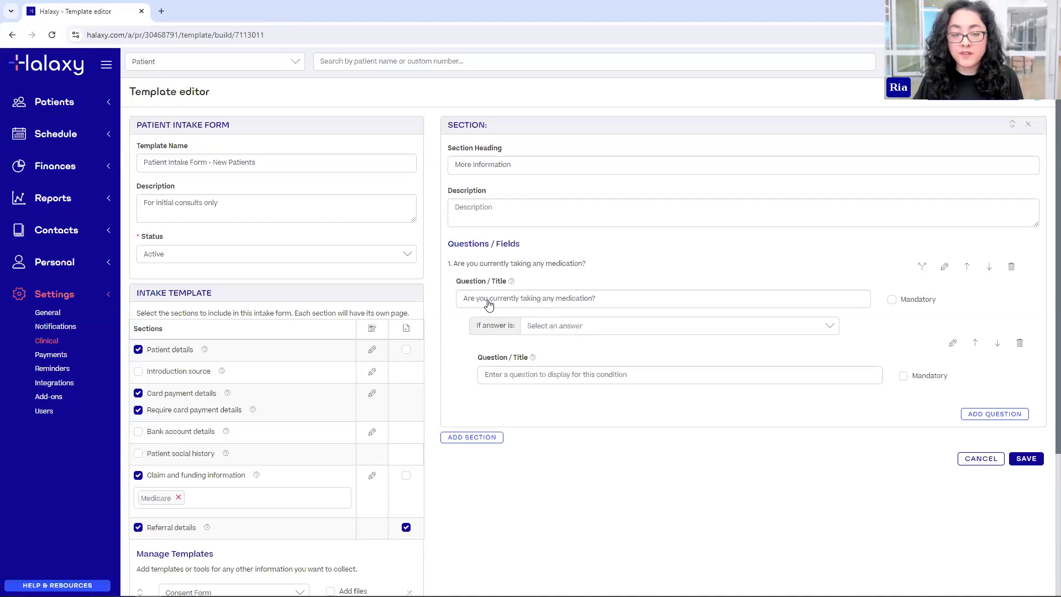
{"action": "left_click", "coordinate": [542, 331]}
- Trigger the follow-up on Yes and create 'Please list your medications' as a new template question
{"action": "left_click", "coordinate": [545, 346]}
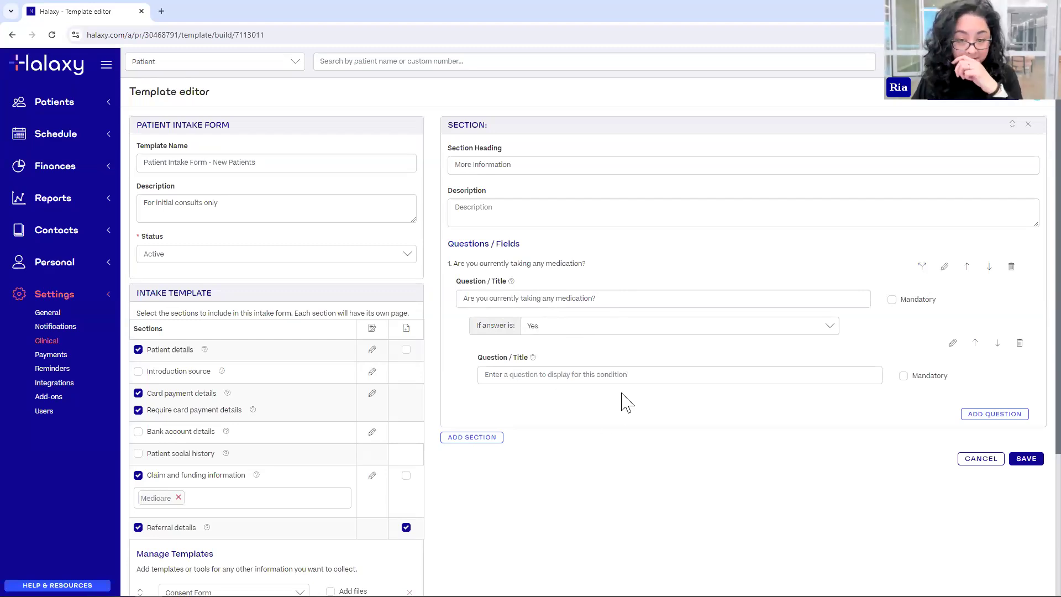
{"action": "left_click", "coordinate": [603, 376]}
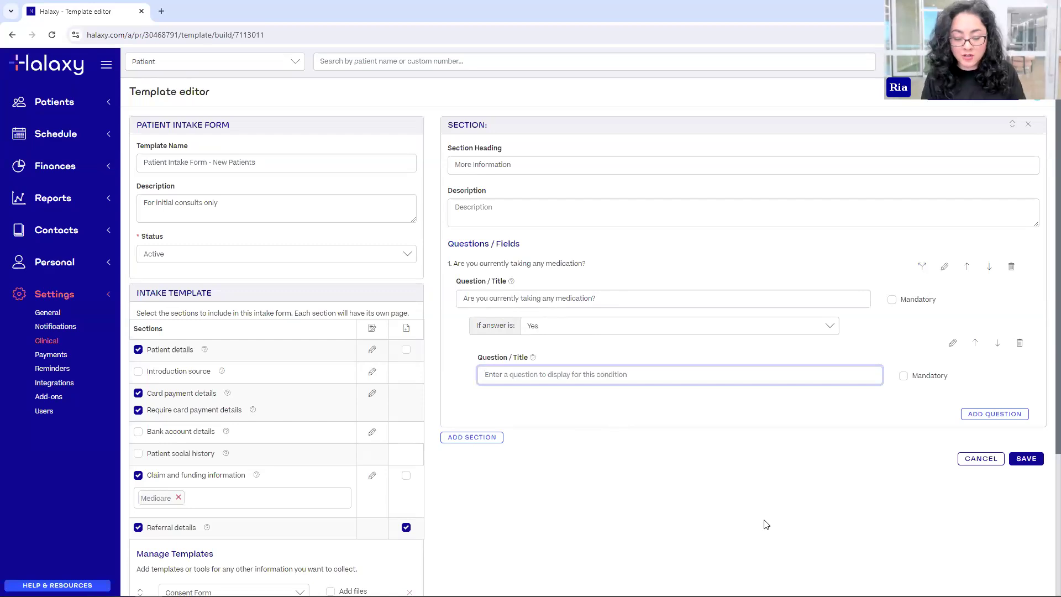
{"action": "type", "text": "Please list your medications"}
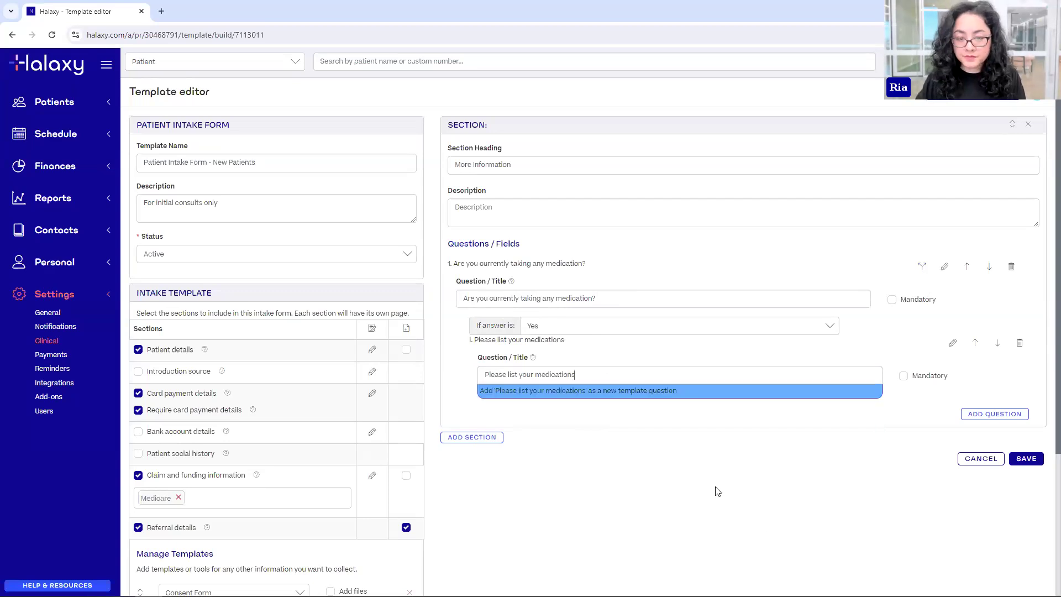
{"action": "left_click", "coordinate": [636, 389]}
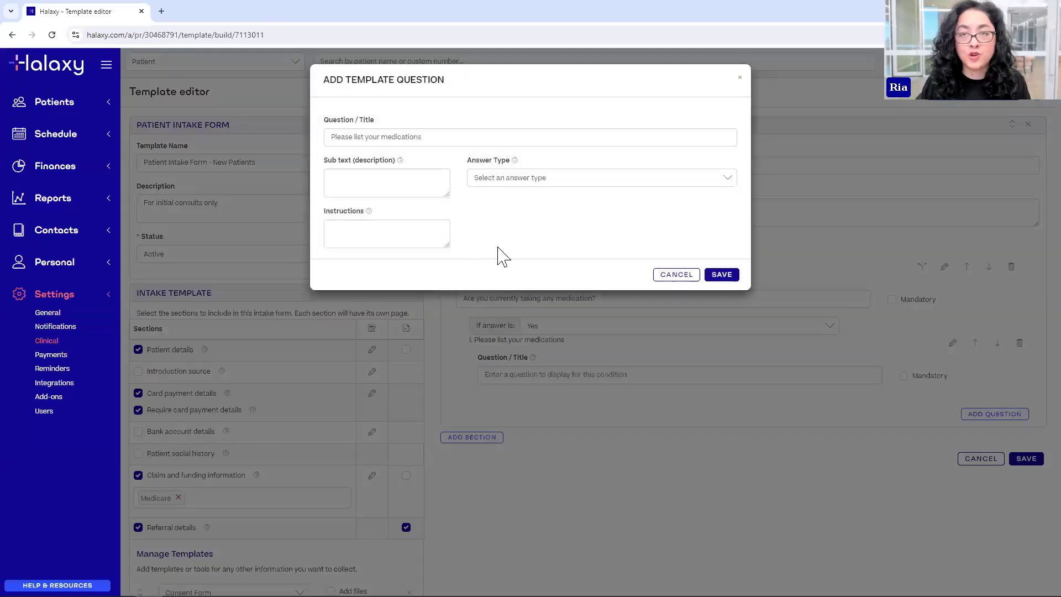
- Make the follow-up a Free text answer with Textbox display and save it
{"action": "left_click", "coordinate": [490, 185]}
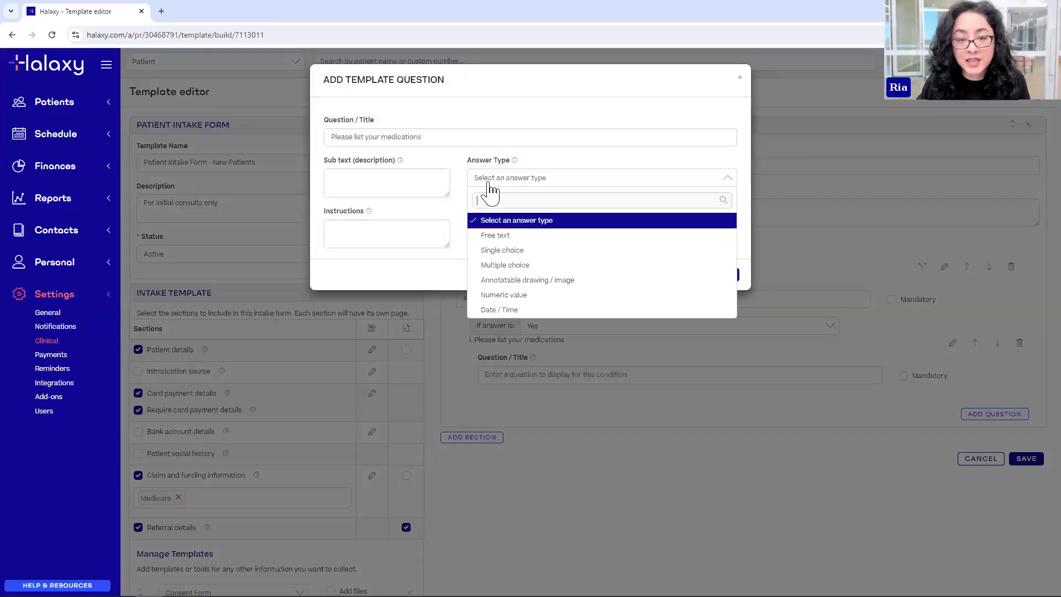
{"action": "left_click", "coordinate": [498, 238]}
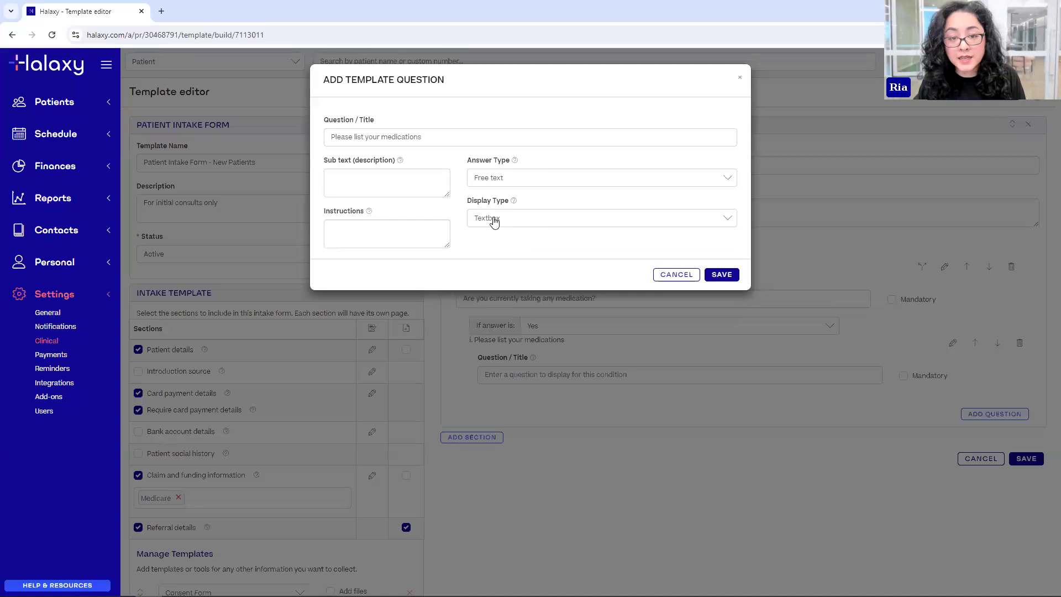
{"action": "left_click", "coordinate": [491, 220]}
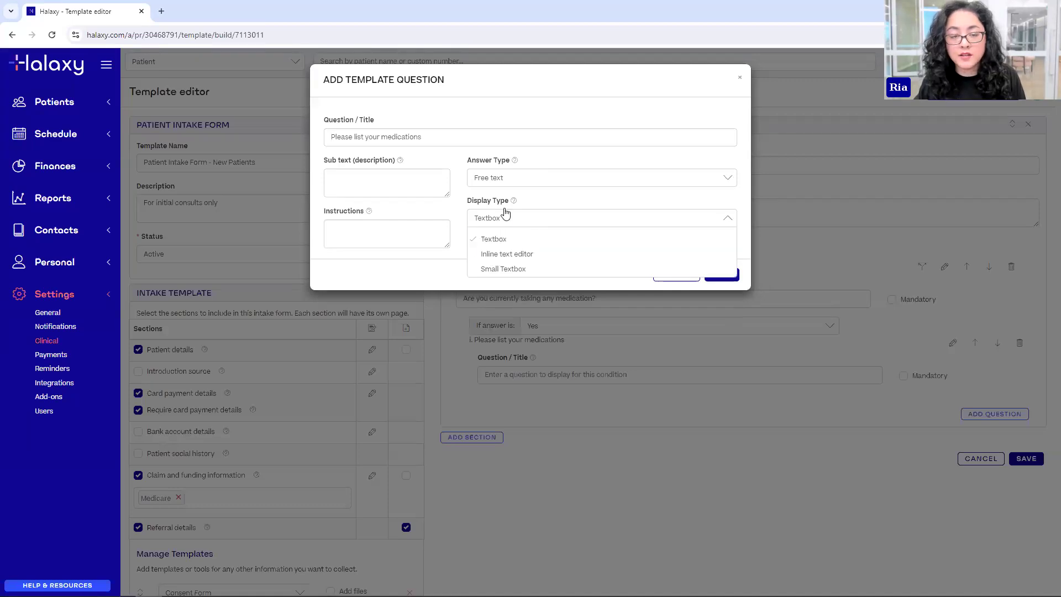
{"action": "left_click", "coordinate": [504, 216]}
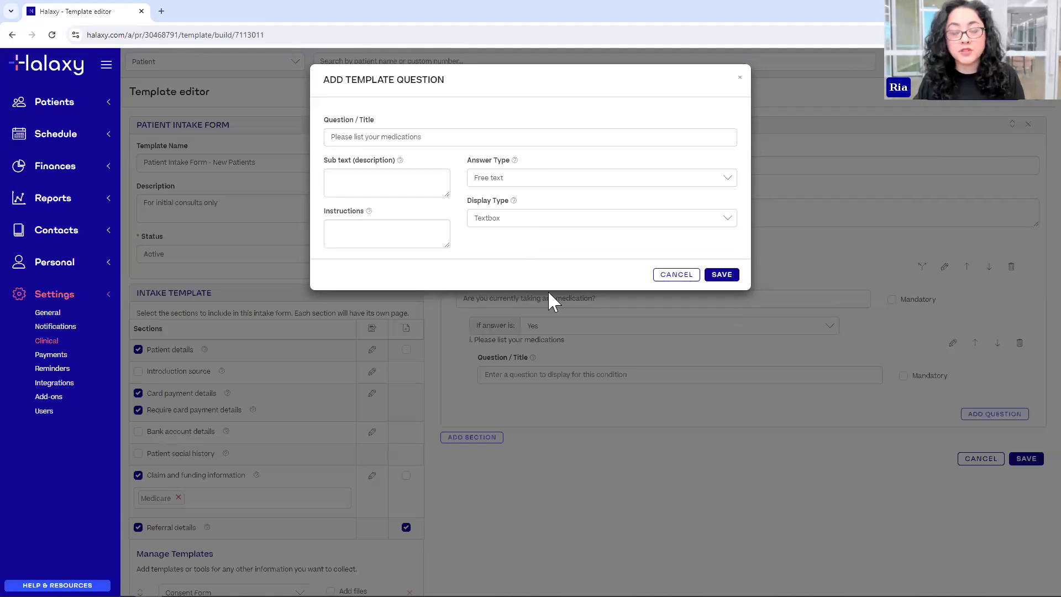
{"action": "left_click", "coordinate": [721, 275]}
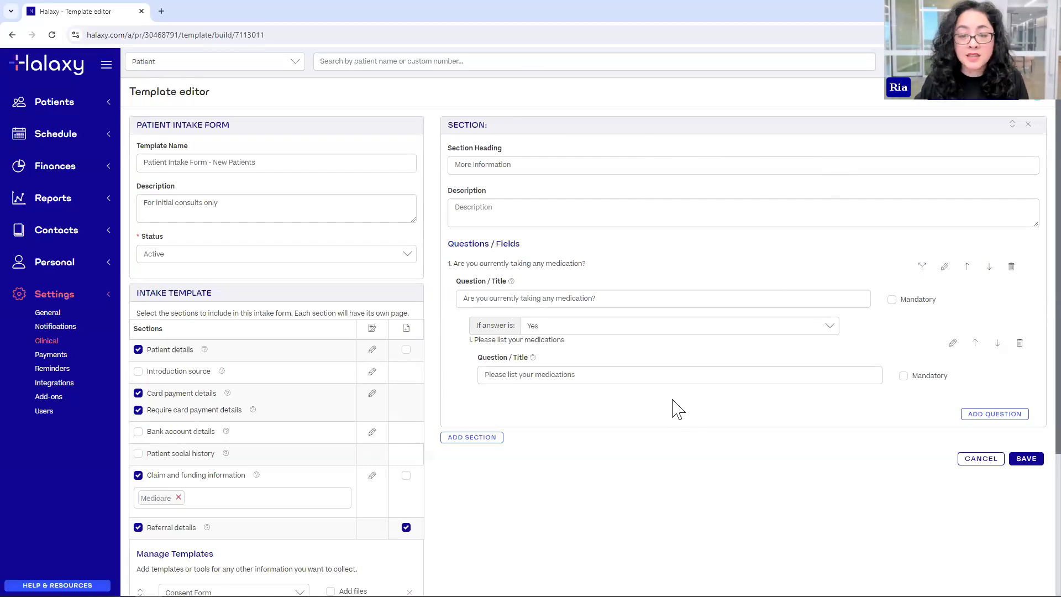
{"action": "scroll", "coordinate": [697, 415], "scroll_direction": "down", "scroll_amount": 2}
- Save the Patient Intake Form - New Patients template and go to the Patient List
{"action": "scroll", "coordinate": [710, 420], "scroll_direction": "up", "scroll_amount": 2}
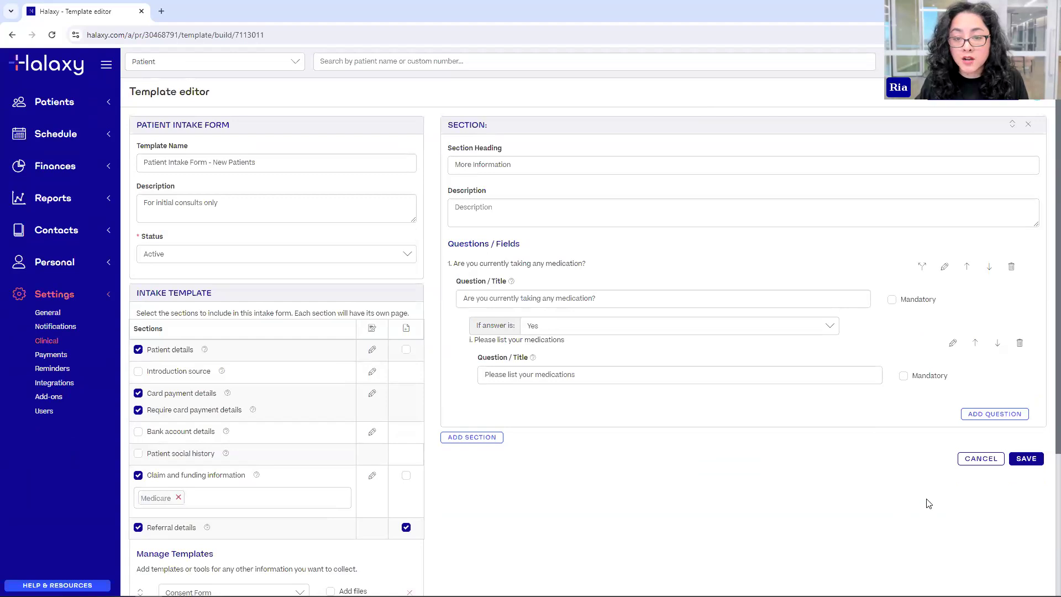
{"action": "left_click", "coordinate": [1027, 464]}
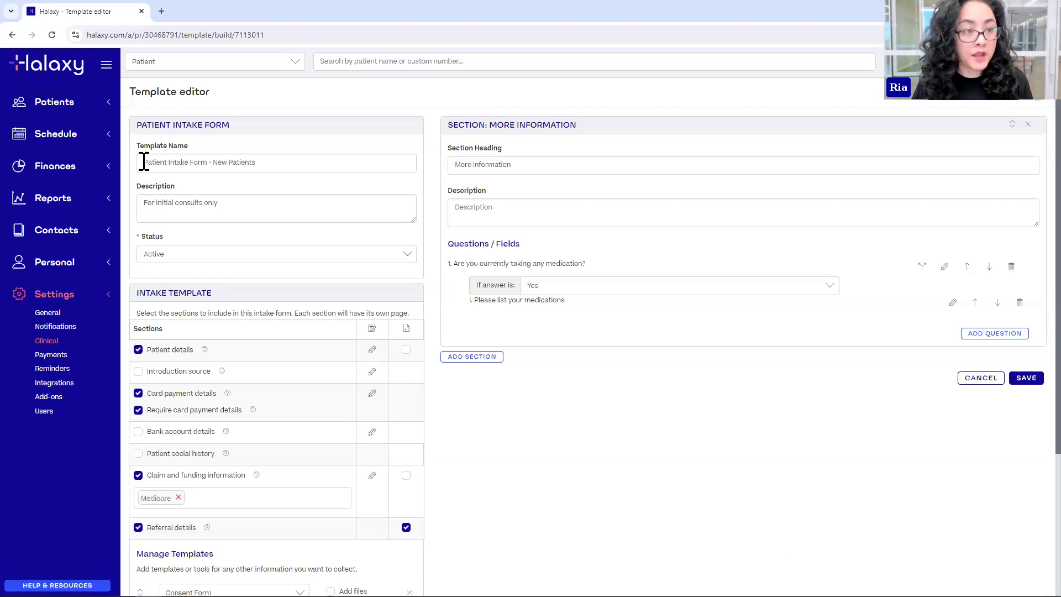
{"action": "left_click", "coordinate": [108, 106]}
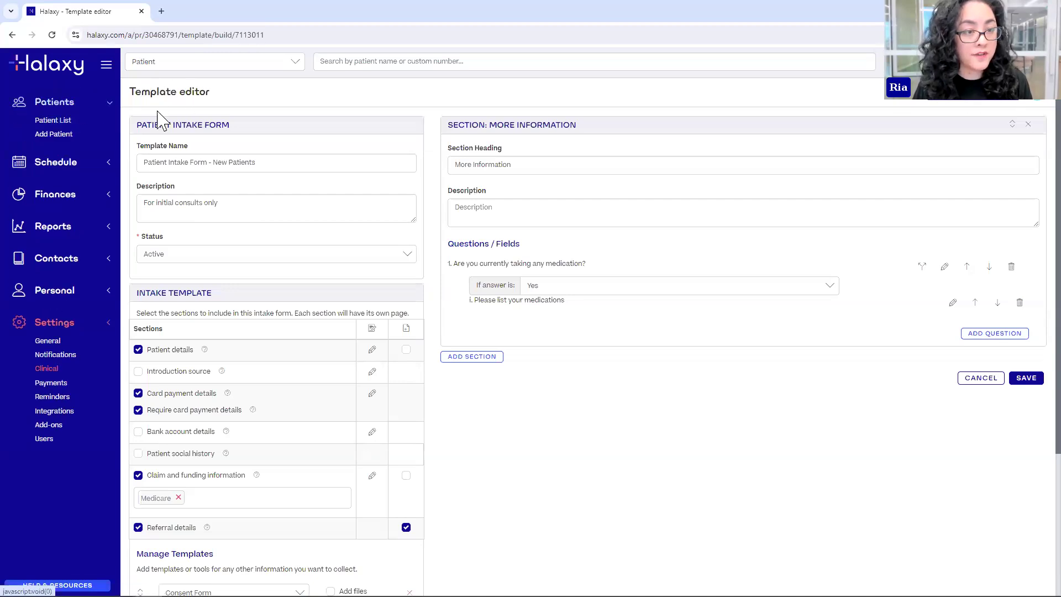
{"action": "left_click", "coordinate": [62, 120]}
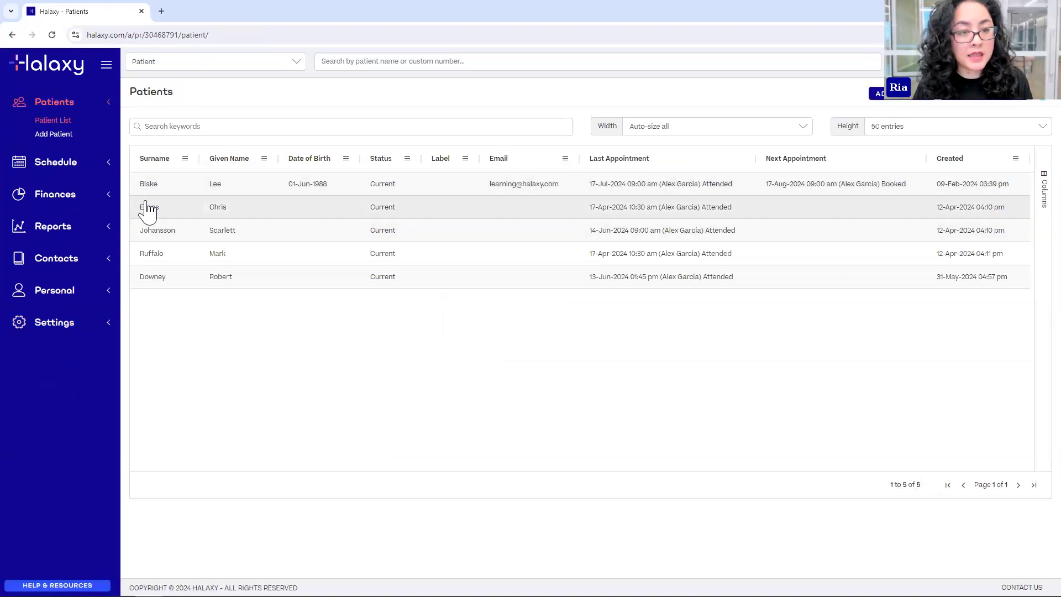
- View the first patient's profile, then return to the Patients list
{"action": "left_click", "coordinate": [151, 190]}
{"action": "double_click", "coordinate": [150, 193]}
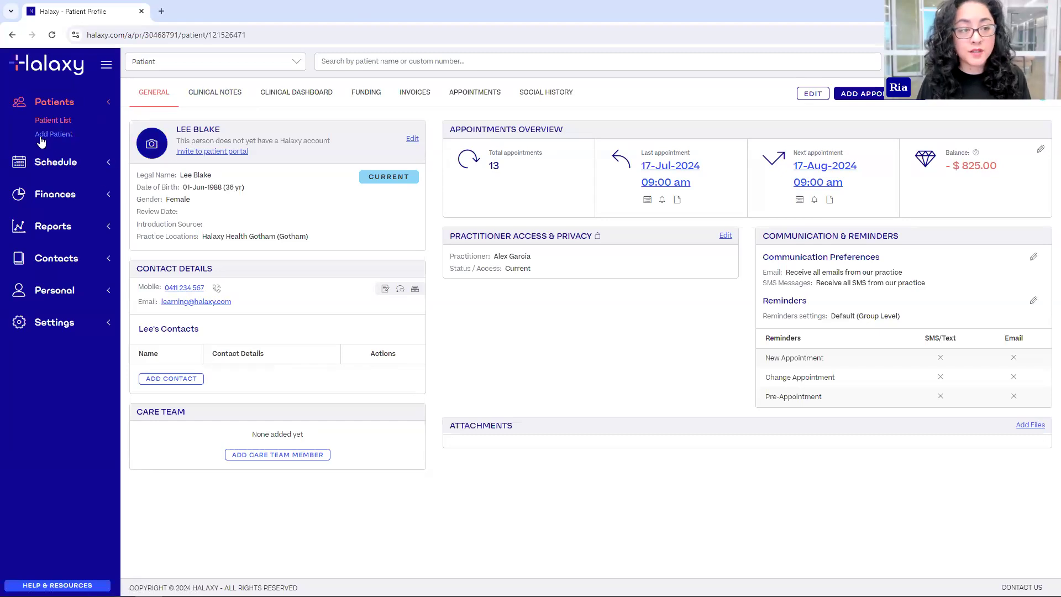
{"action": "left_click", "coordinate": [50, 120]}
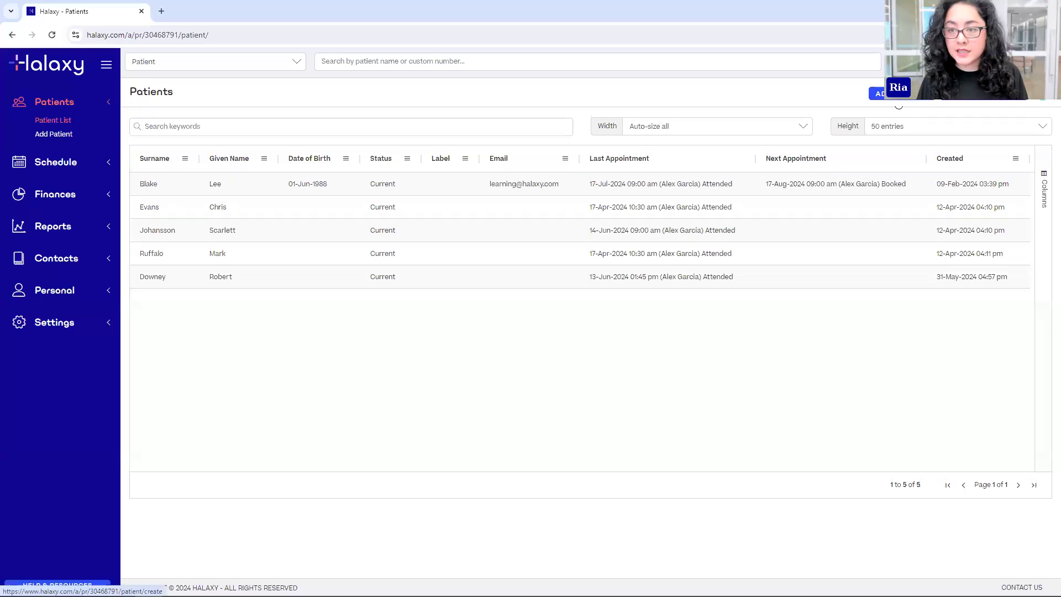
- Create a patient with the given name, surname and contact email, then start sending an intake form
{"action": "left_click", "coordinate": [885, 93]}
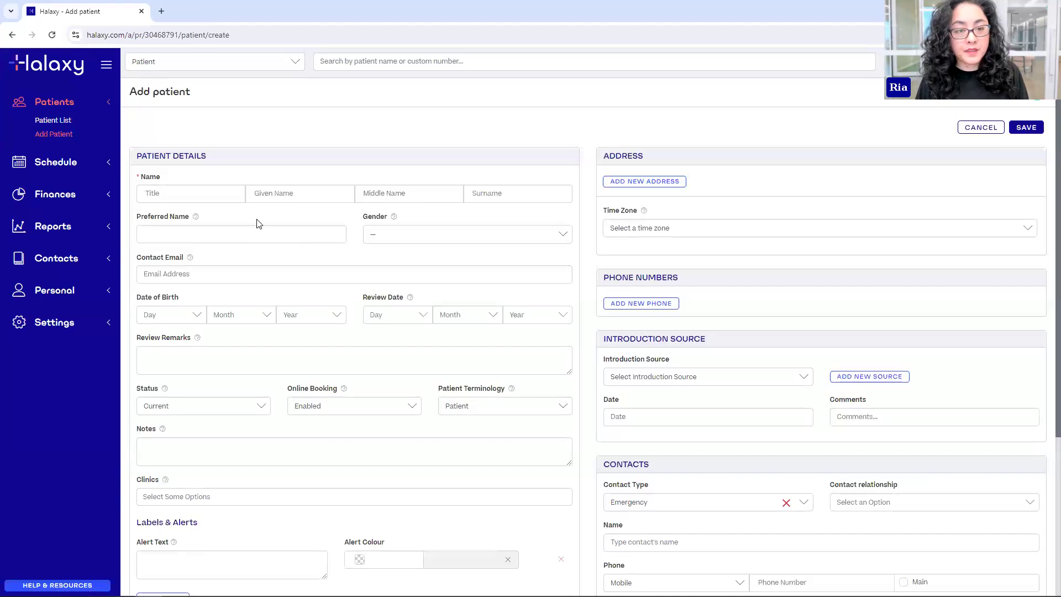
{"action": "left_click", "coordinate": [270, 196]}
{"action": "type", "text": "Bruce"}
{"action": "key", "text": "Tab"}
{"action": "key", "text": "Tab"}
{"action": "type", "text": "Banner"}
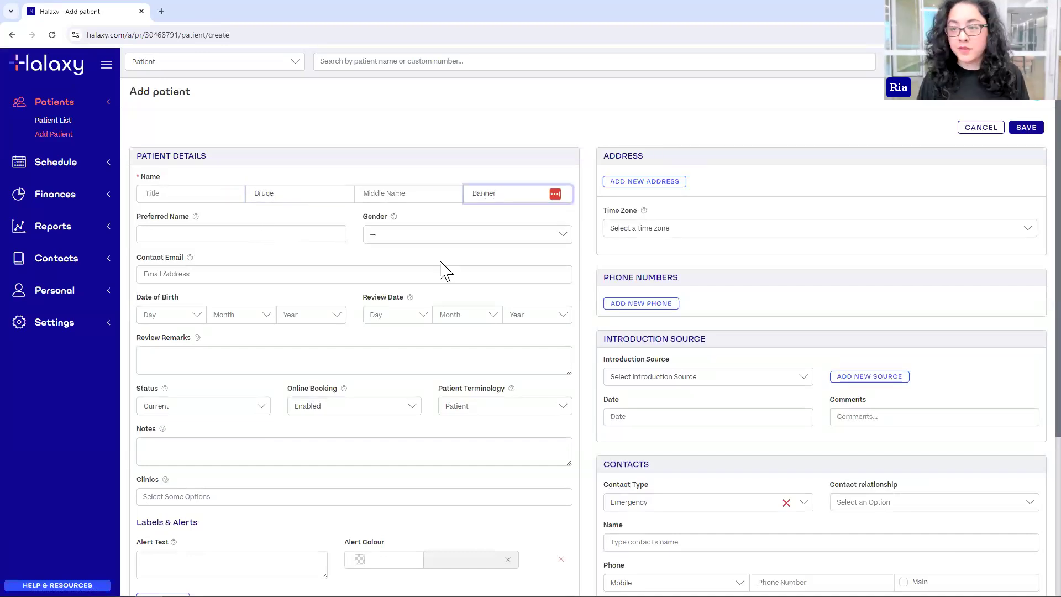
{"action": "left_click", "coordinate": [171, 272]}
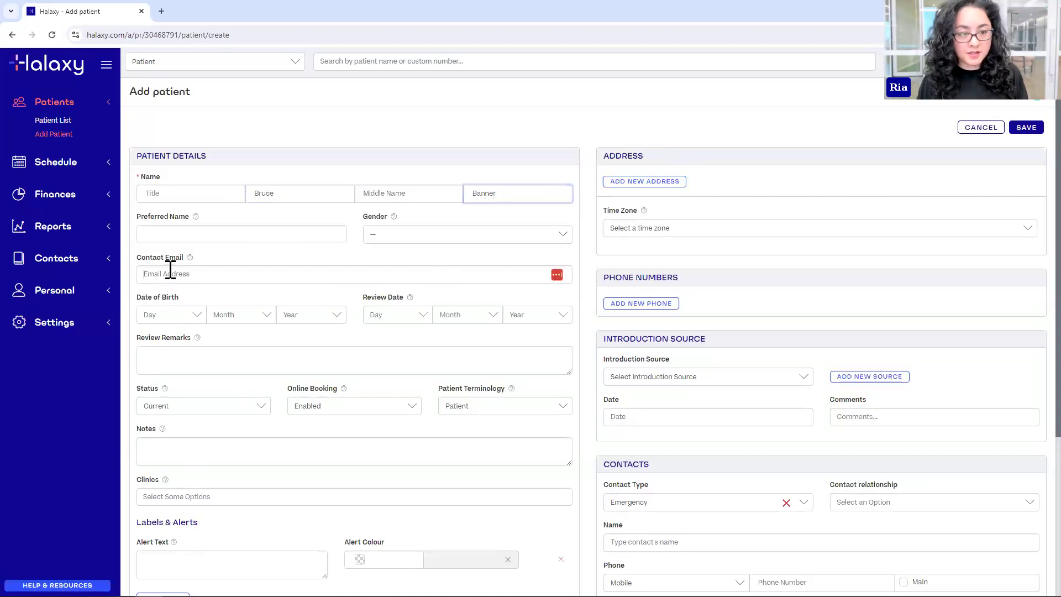
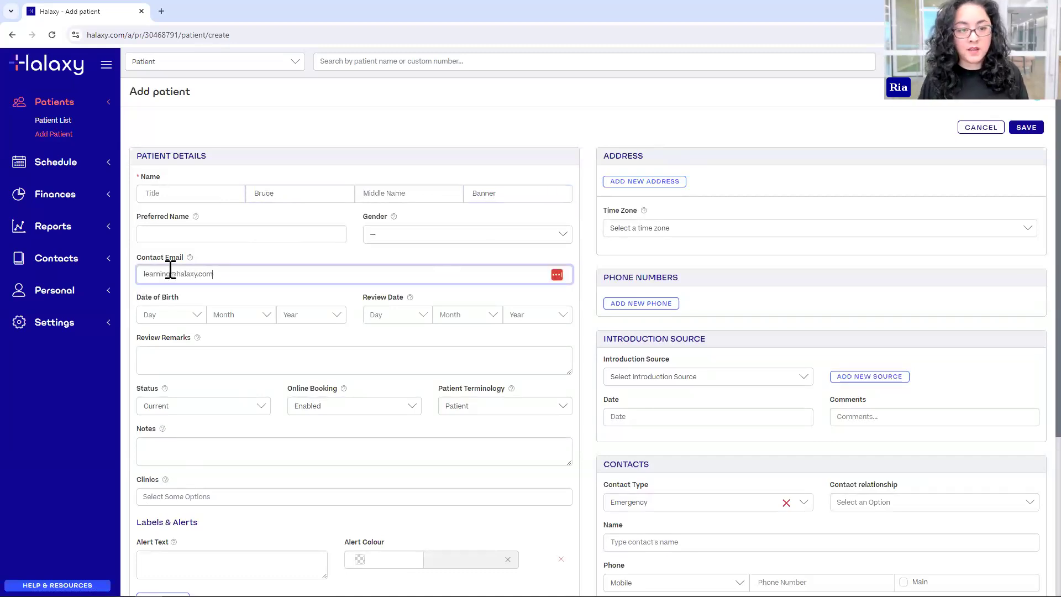
{"action": "left_click", "coordinate": [1026, 128]}
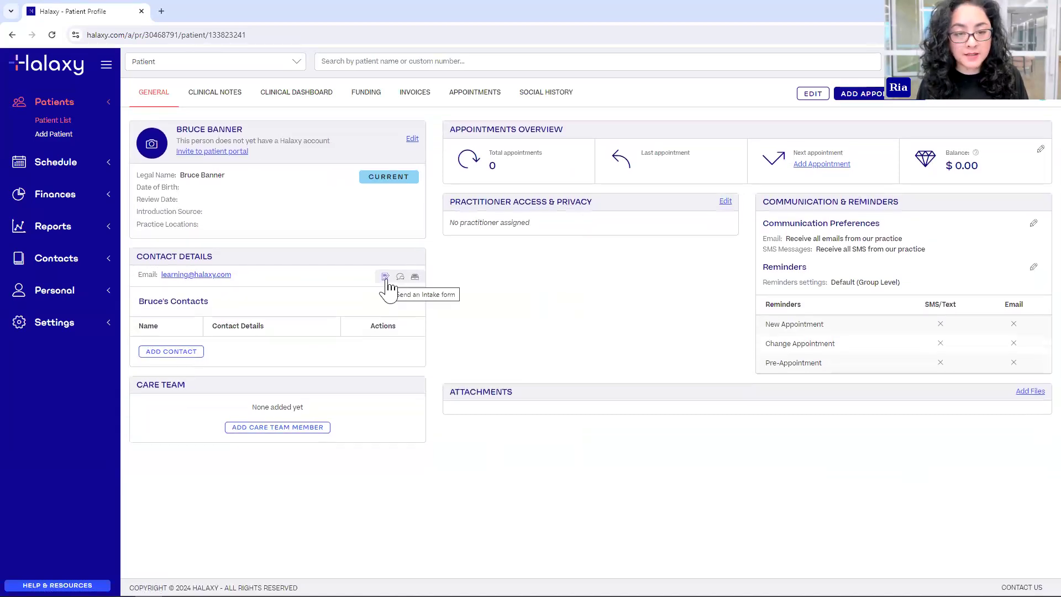
{"action": "left_click", "coordinate": [387, 279]}
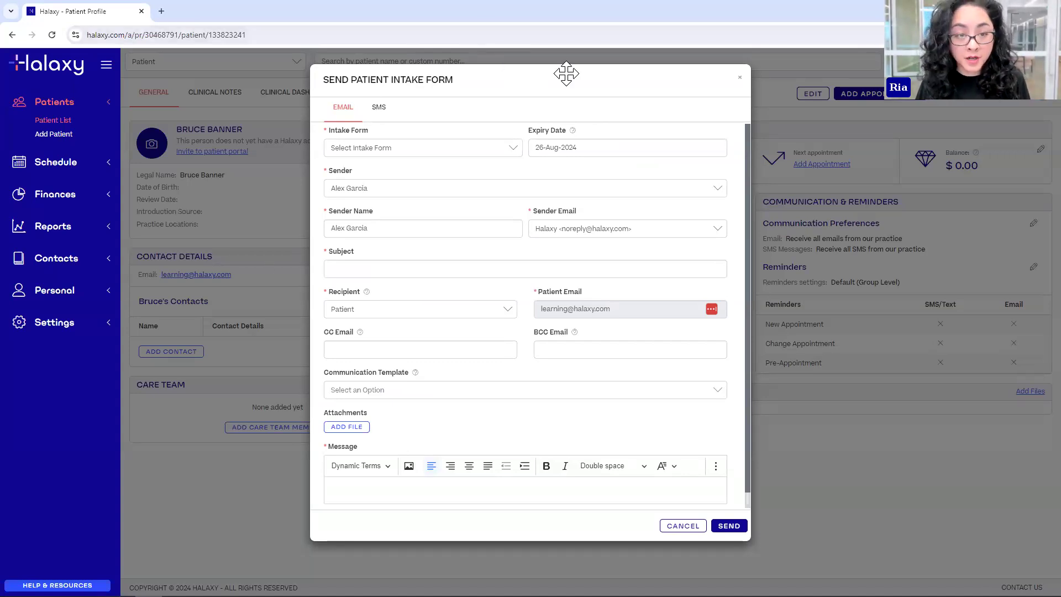
- Keep email delivery and choose Patient Intake Form - New Patients as the form to send
{"action": "left_click", "coordinate": [379, 111]}
{"action": "left_click", "coordinate": [350, 122]}
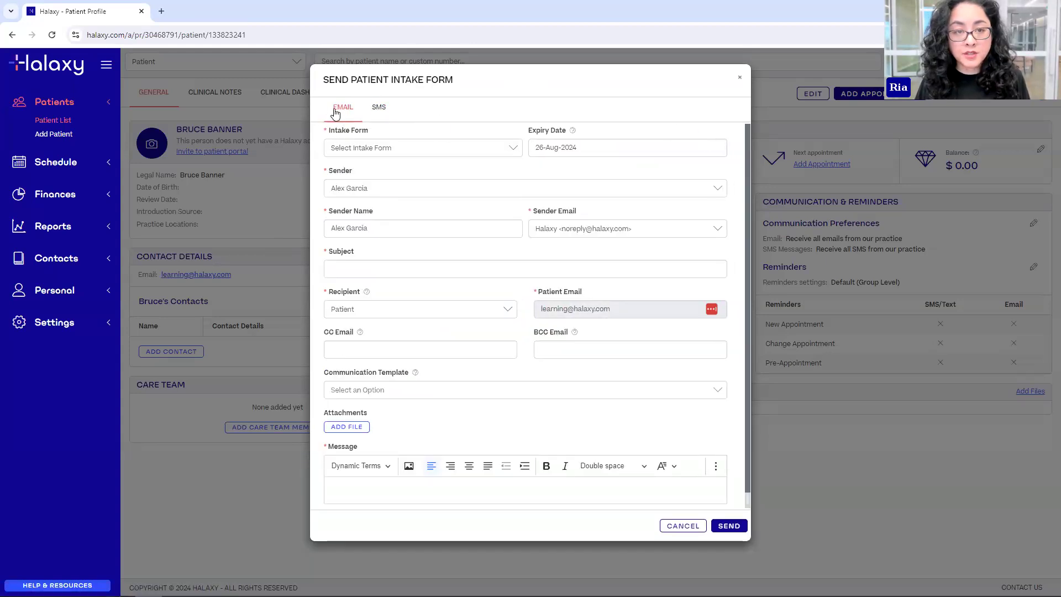
{"action": "left_click", "coordinate": [338, 148]}
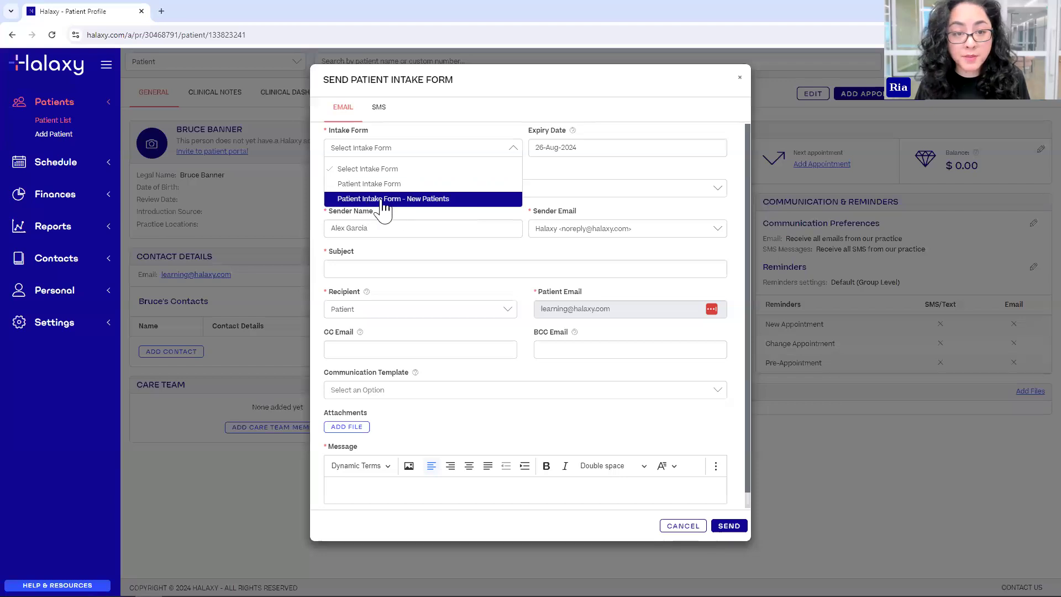
{"action": "left_click", "coordinate": [441, 200]}
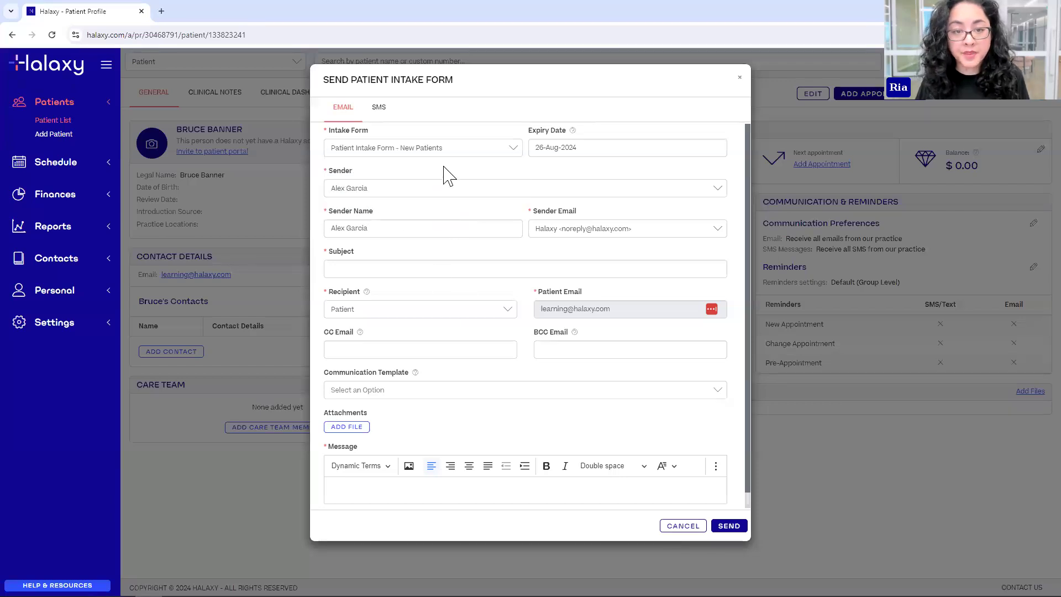
- Set the form's expiry date to 19-Aug-2024 and the email subject to 'Your intake form'
{"action": "left_click", "coordinate": [541, 149]}
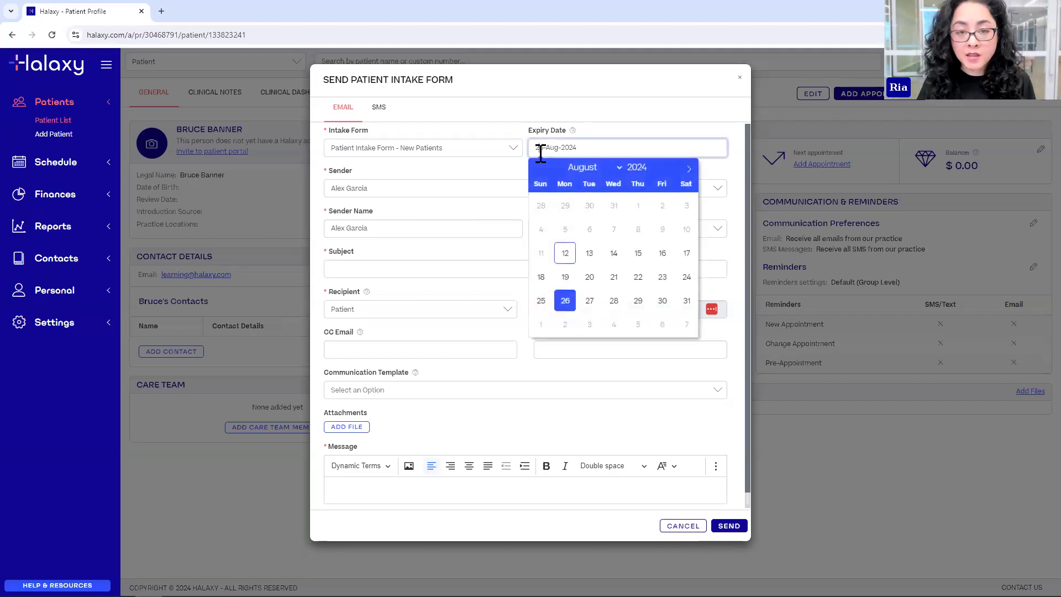
{"action": "left_click", "coordinate": [565, 276]}
{"action": "left_click", "coordinate": [353, 170]}
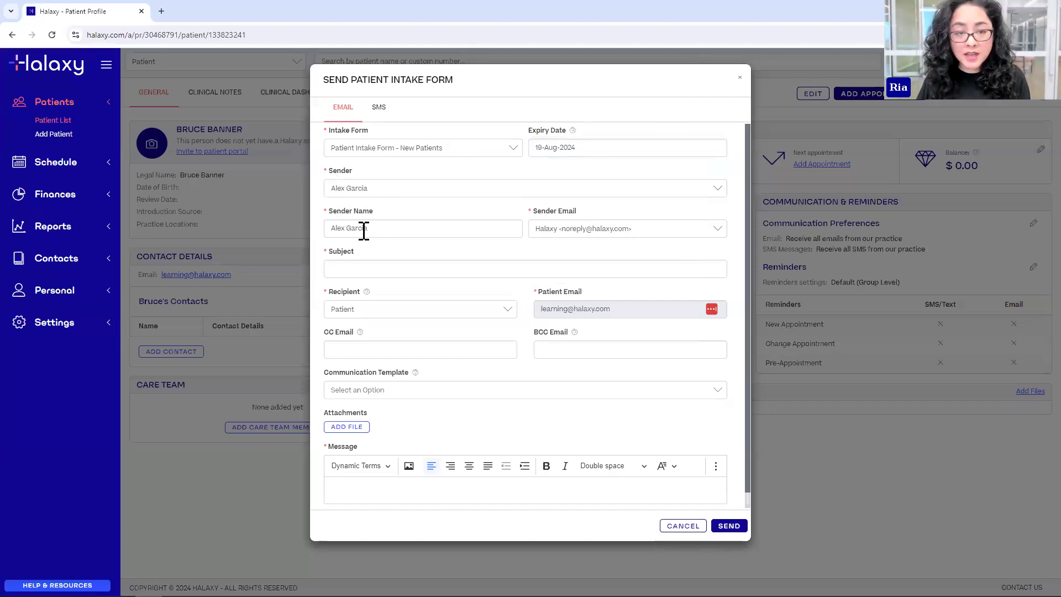
{"action": "left_click", "coordinate": [381, 269]}
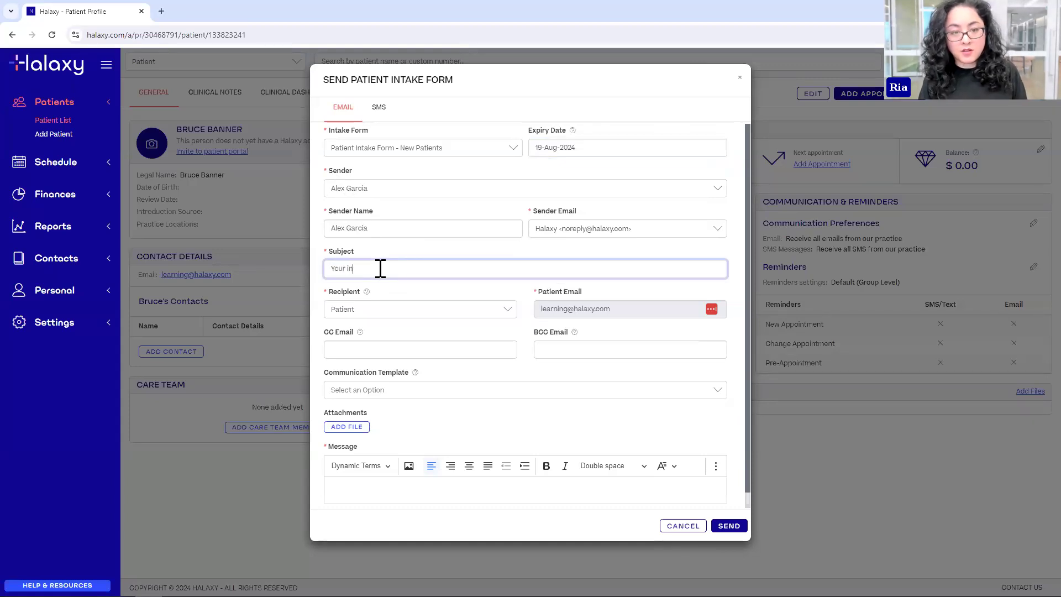
{"action": "left_click", "coordinate": [389, 293]}
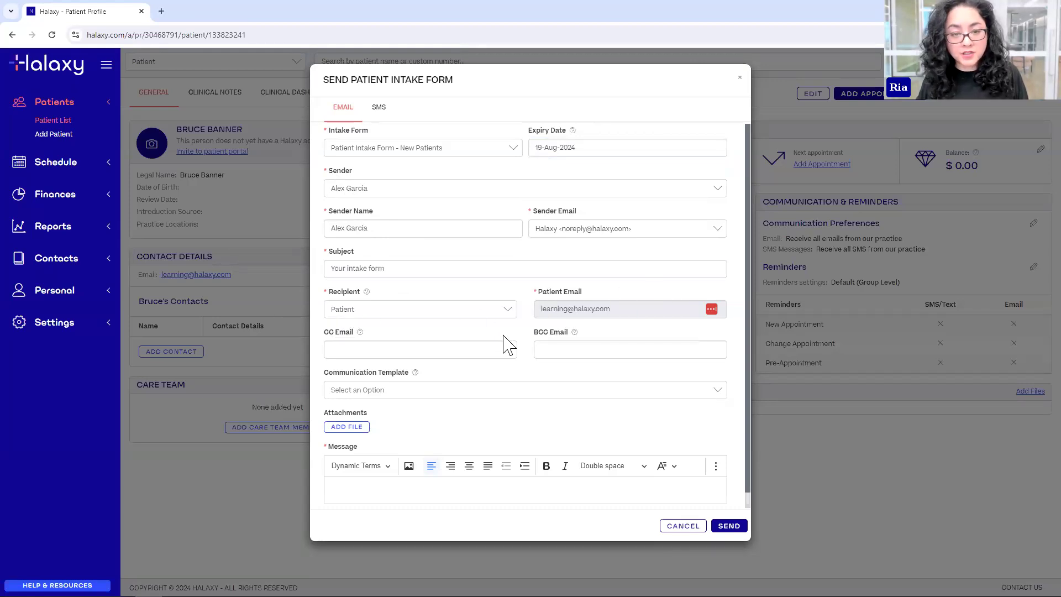
{"action": "scroll", "coordinate": [367, 354], "scroll_direction": "down", "scroll_amount": 1}
{"action": "left_click", "coordinate": [366, 479]}
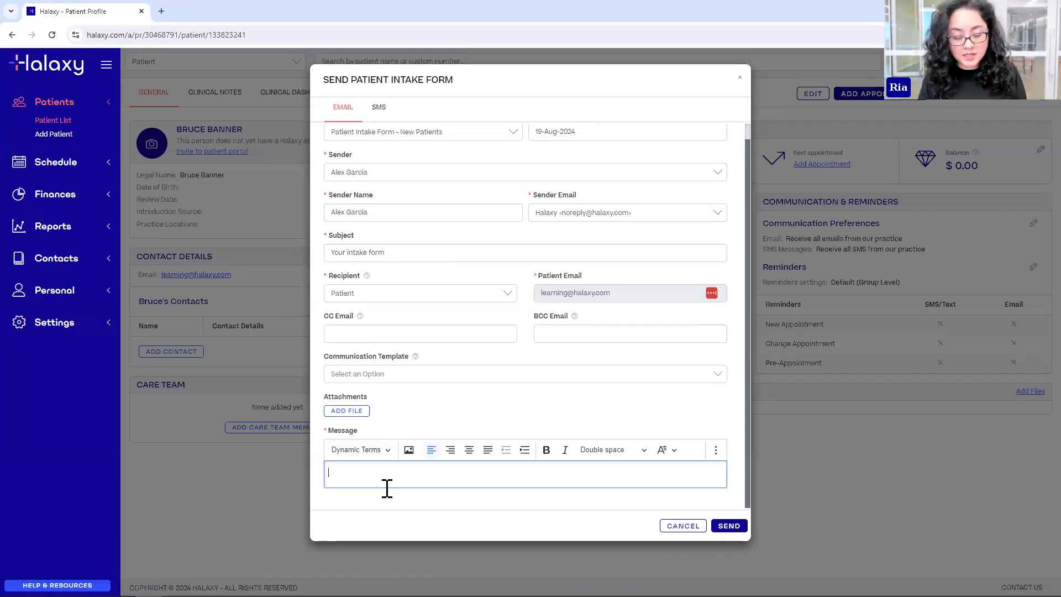
- Greet the patient by first name and ask them to complete the intake form before their appointment
{"action": "scroll", "coordinate": [473, 379], "scroll_direction": "up", "scroll_amount": 1}
{"action": "scroll", "coordinate": [368, 478], "scroll_direction": "down", "scroll_amount": 1}
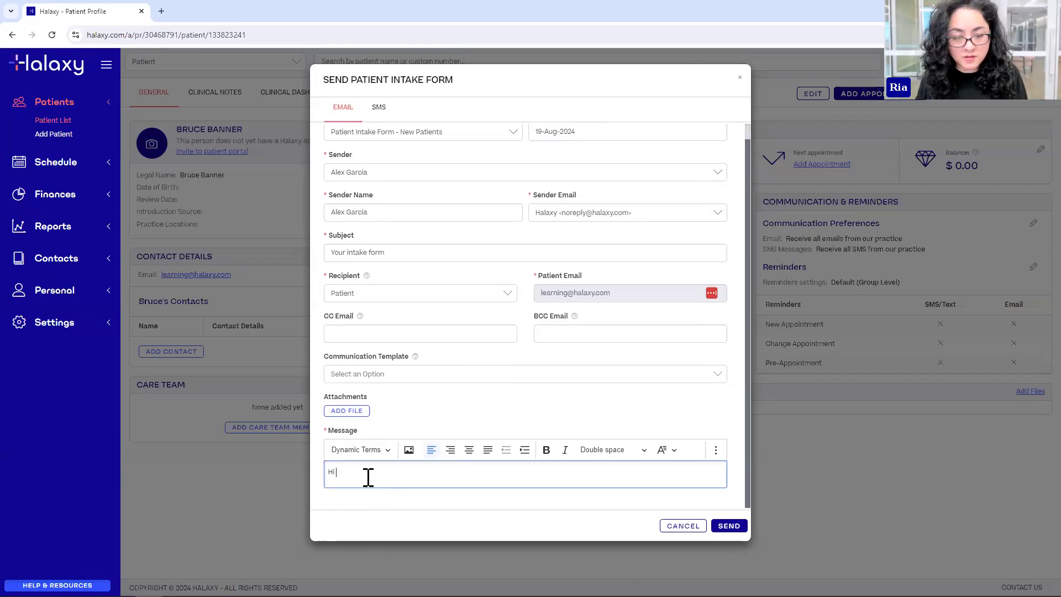
{"action": "type", "text": "Bruce,"}
{"action": "key", "text": "Return"}
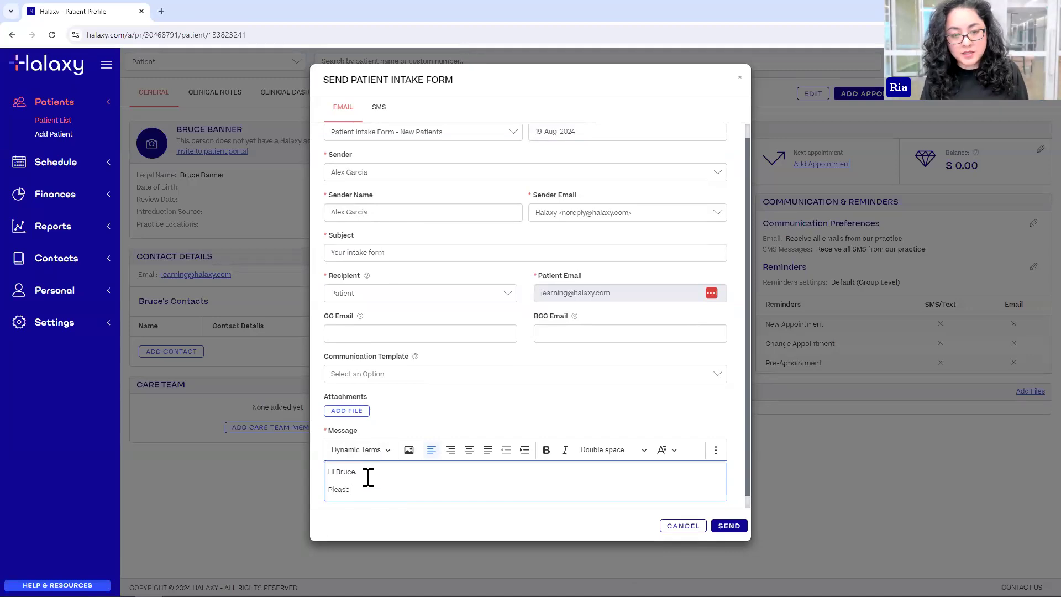
{"action": "type", "text": "Please complete your intake form before your appointment."}
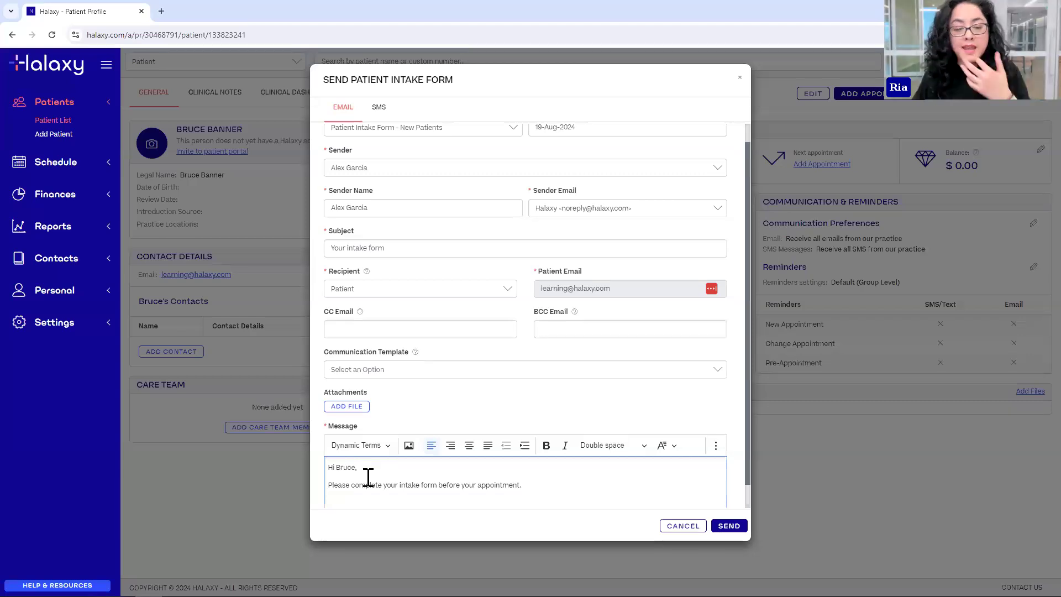
- Insert the [Online Form Link] dynamic term, found by filtering on 'online', at the message end
{"action": "scroll", "coordinate": [387, 409], "scroll_direction": "down", "scroll_amount": 1}
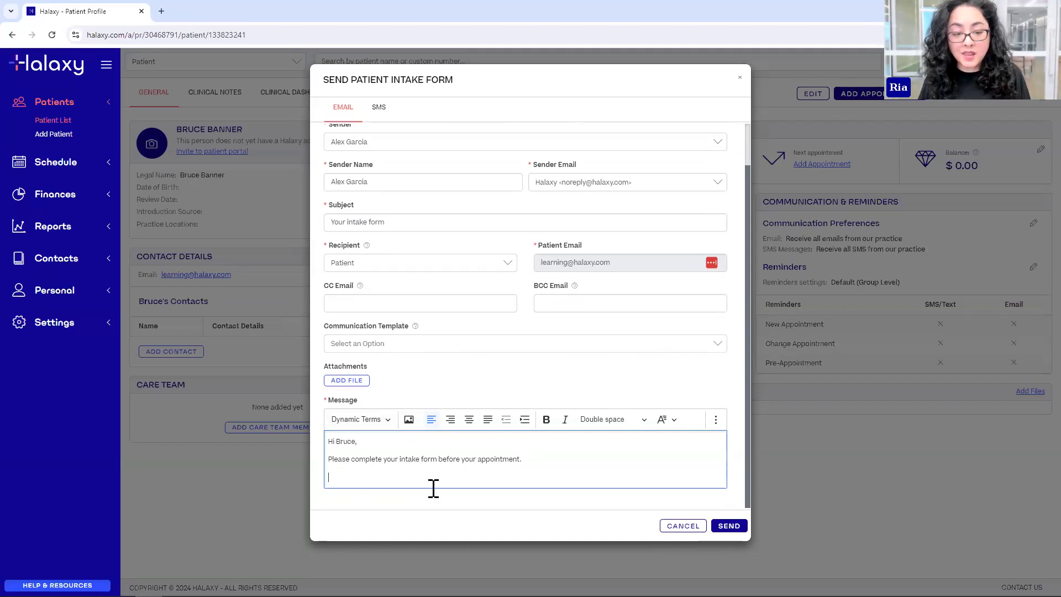
{"action": "left_click", "coordinate": [390, 421]}
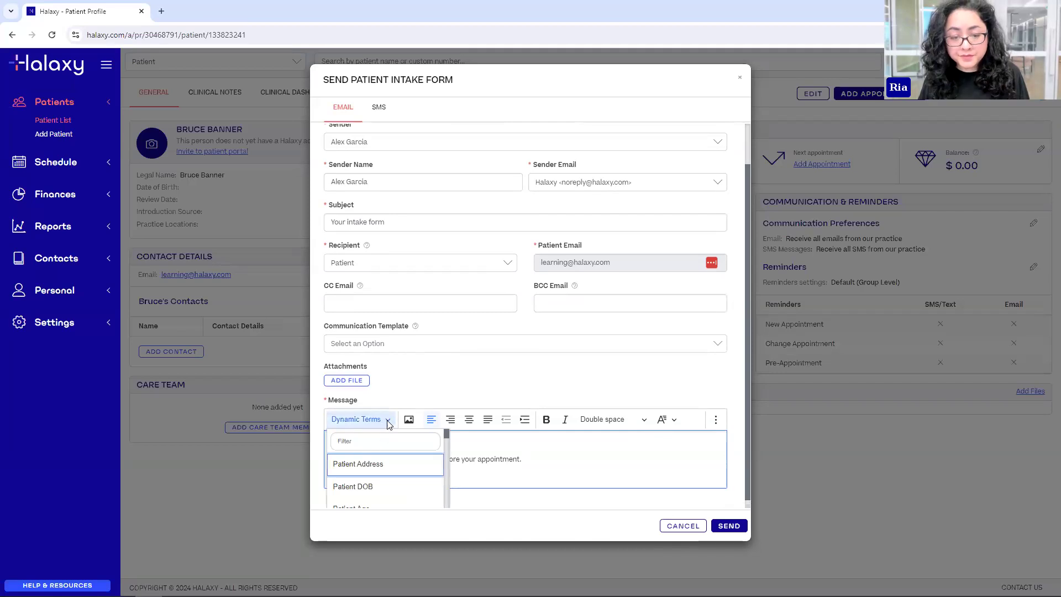
{"action": "left_click", "coordinate": [362, 440]}
{"action": "type", "text": "online"}
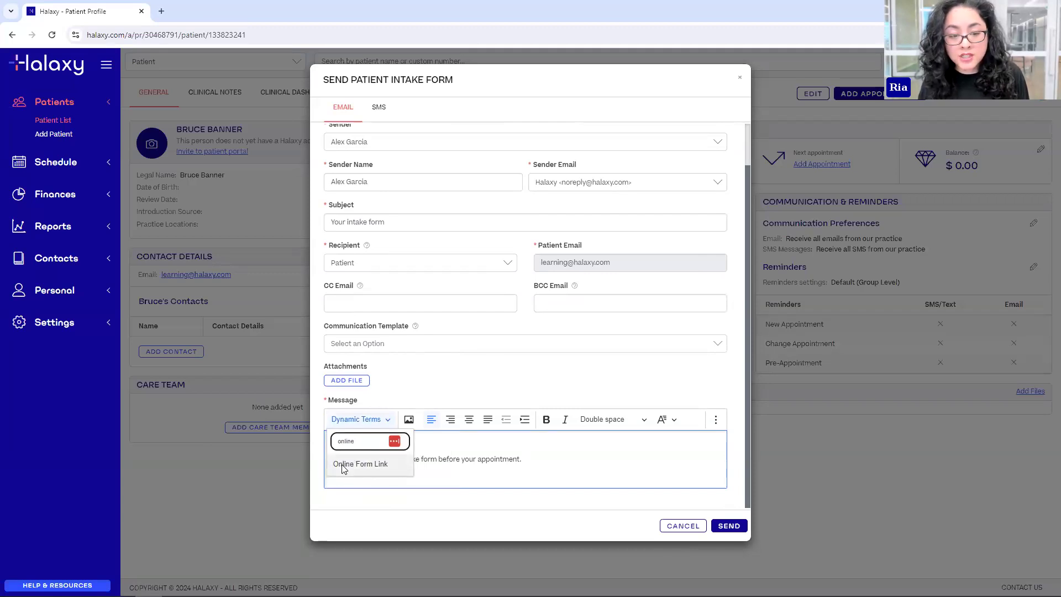
{"action": "left_click", "coordinate": [344, 469]}
{"action": "left_click", "coordinate": [429, 479]}
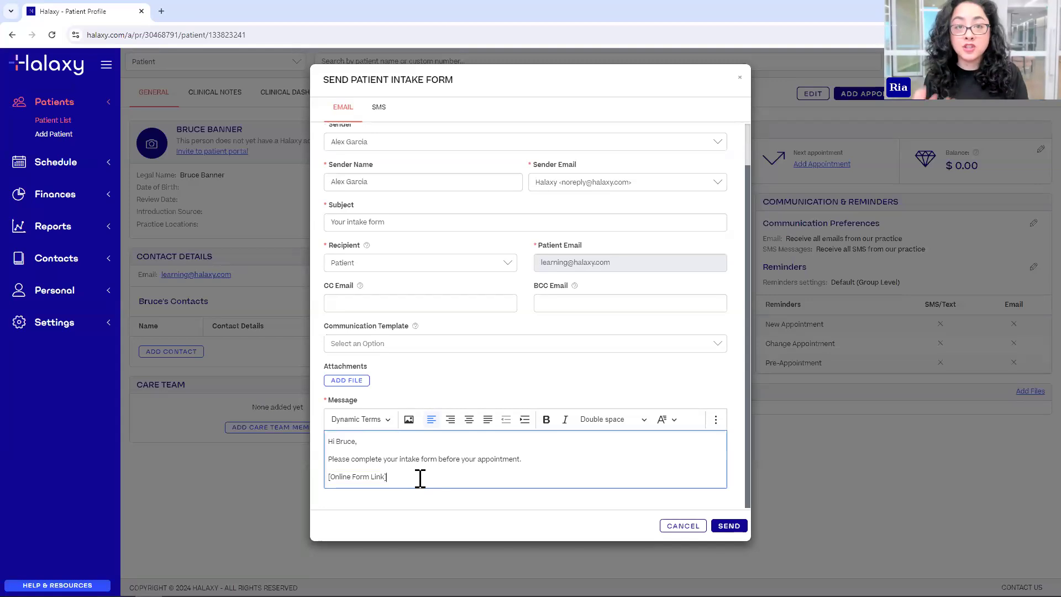
{"action": "left_click", "coordinate": [201, 596]}
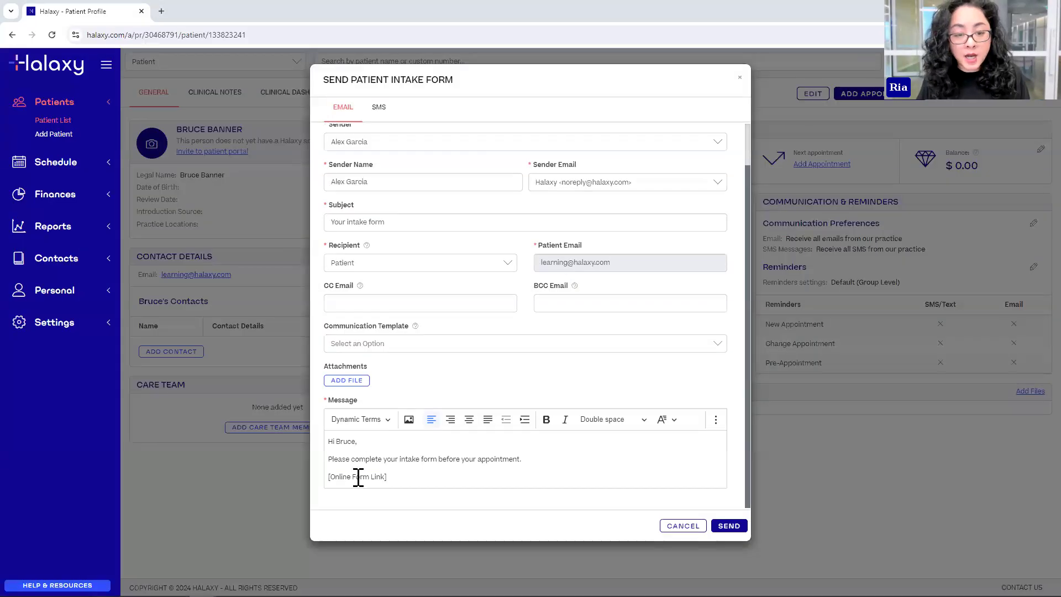
- Return from the Outlook sample email to editing the Halaxy intake form message
{"action": "left_click", "coordinate": [356, 478]}
{"action": "left_click", "coordinate": [395, 481]}
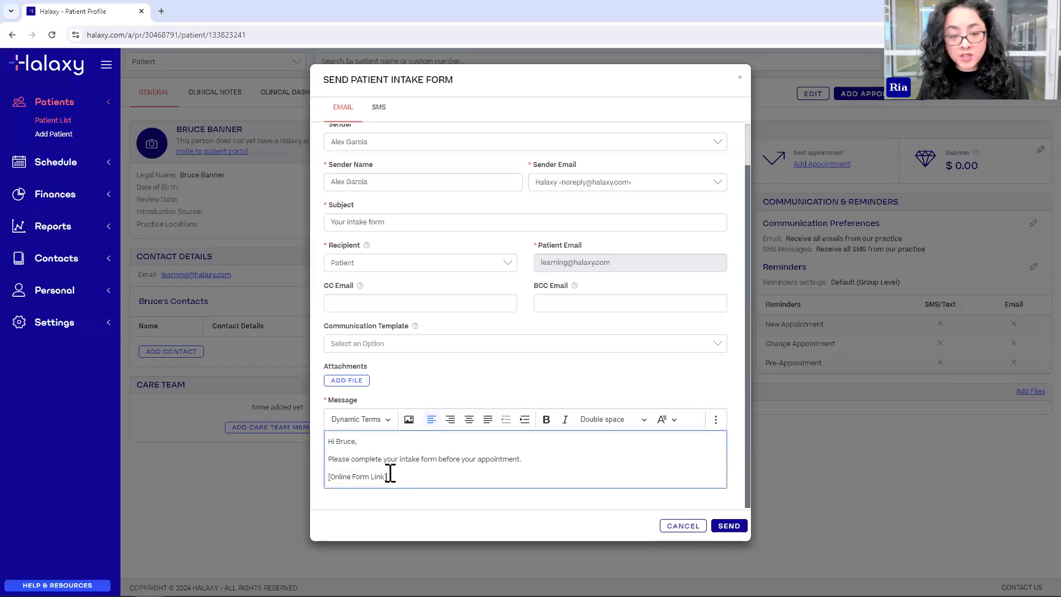
- Send the intake form email, then start a fresh intake form email from Contact Details
{"action": "left_click", "coordinate": [738, 529]}
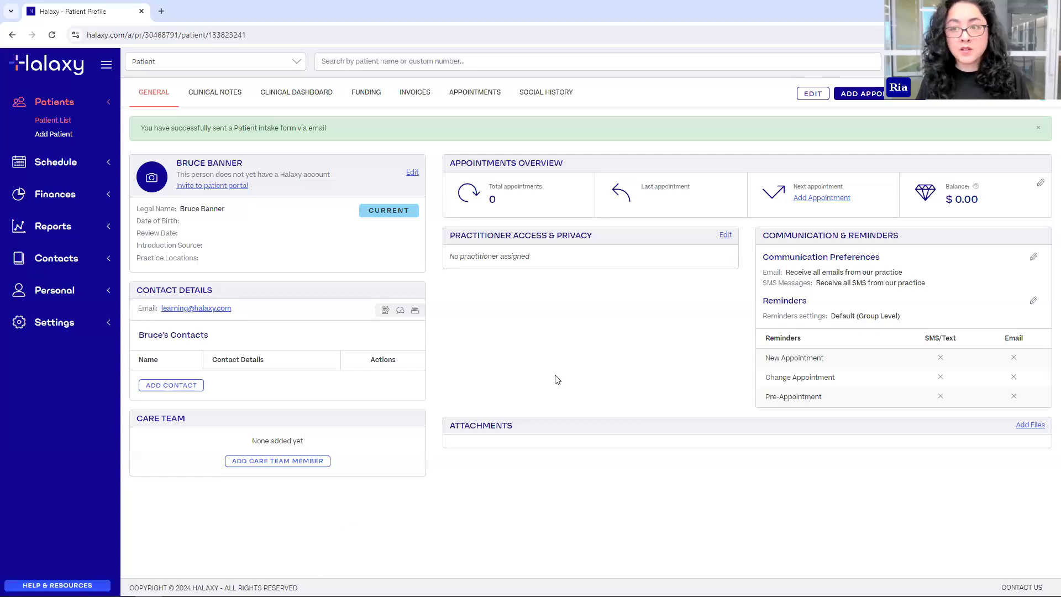
{"action": "left_click", "coordinate": [386, 311]}
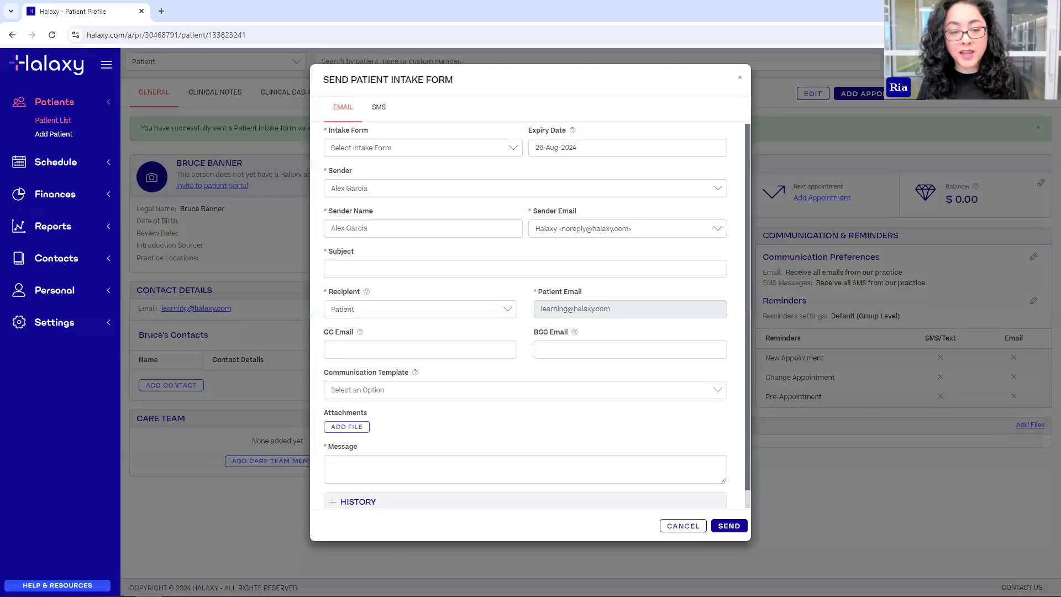
{"action": "scroll", "coordinate": [337, 456], "scroll_direction": "down", "scroll_amount": 1}
{"action": "left_click", "coordinate": [391, 480]}
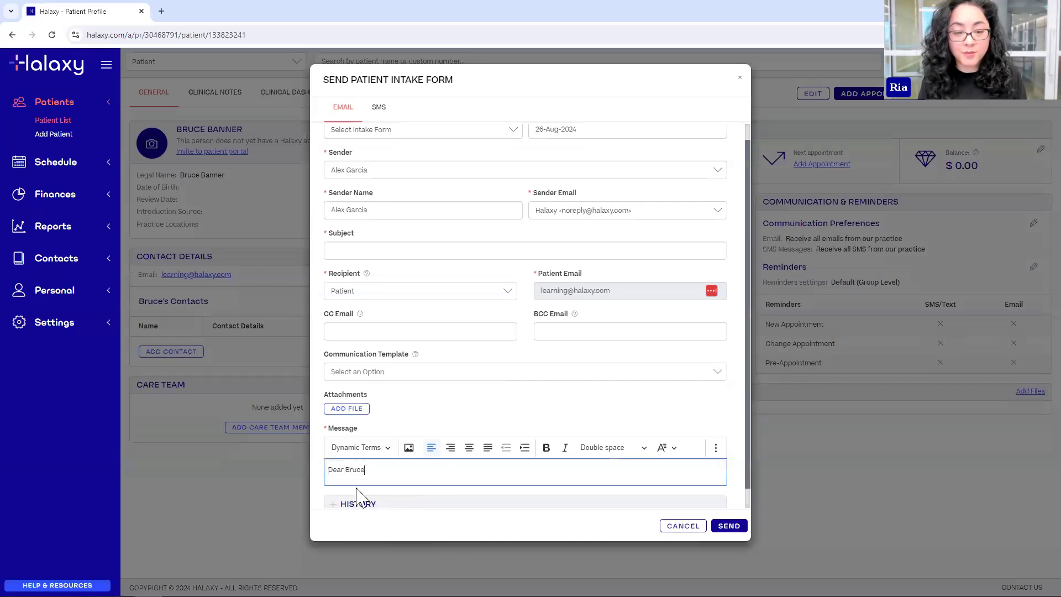
- Clear the prefilled greeting from the new email's message body
{"action": "key", "text": "ctrl+a"}
{"action": "key", "text": "BackSpace"}
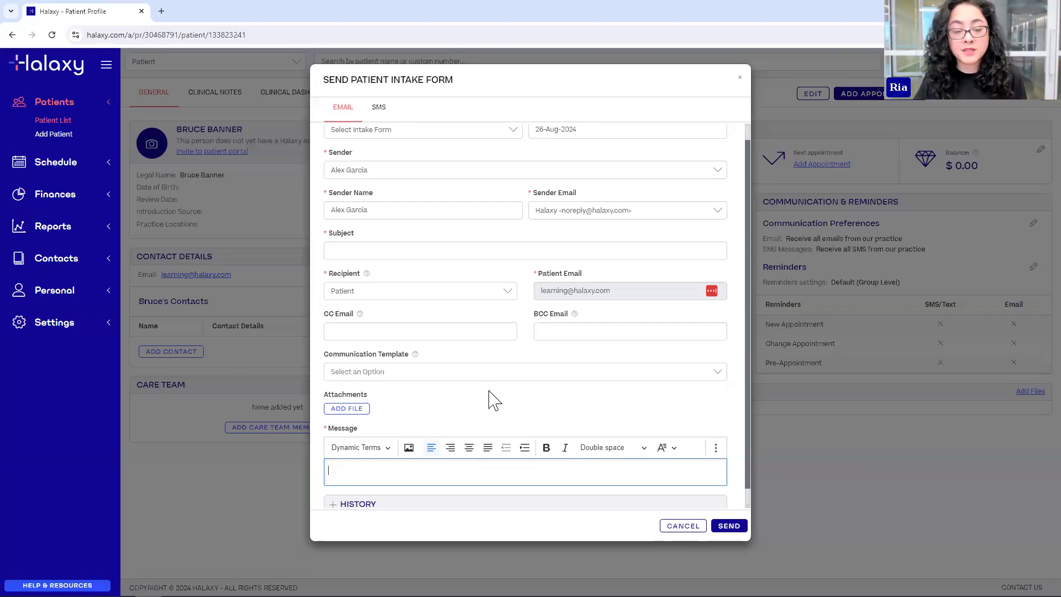
- Apply the Intake form template, filling subject 'Action Required: Complete your intake form' and the message
{"action": "left_click", "coordinate": [423, 375]}
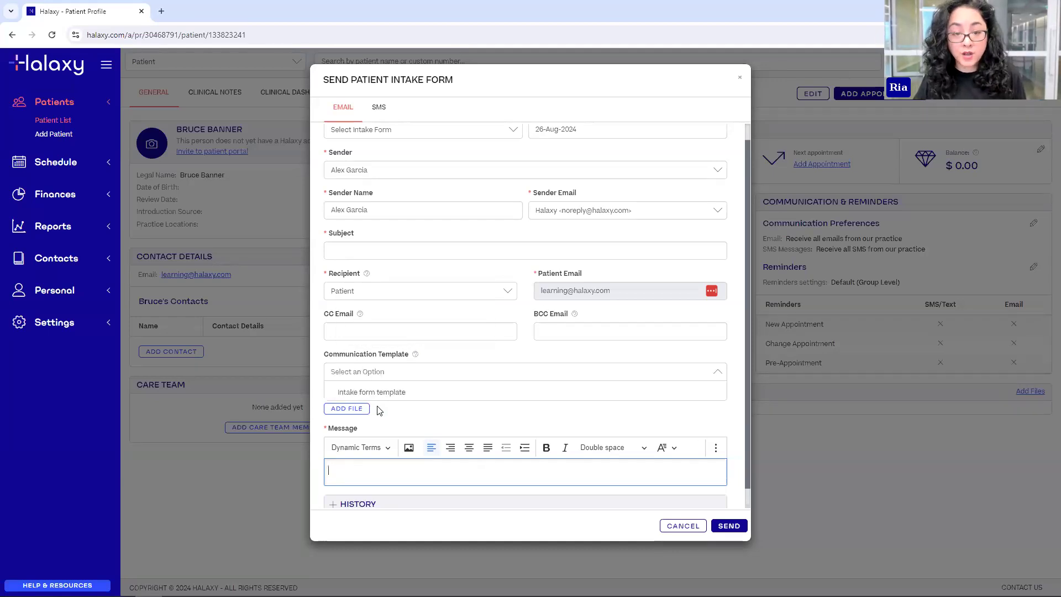
{"action": "left_click", "coordinate": [341, 397]}
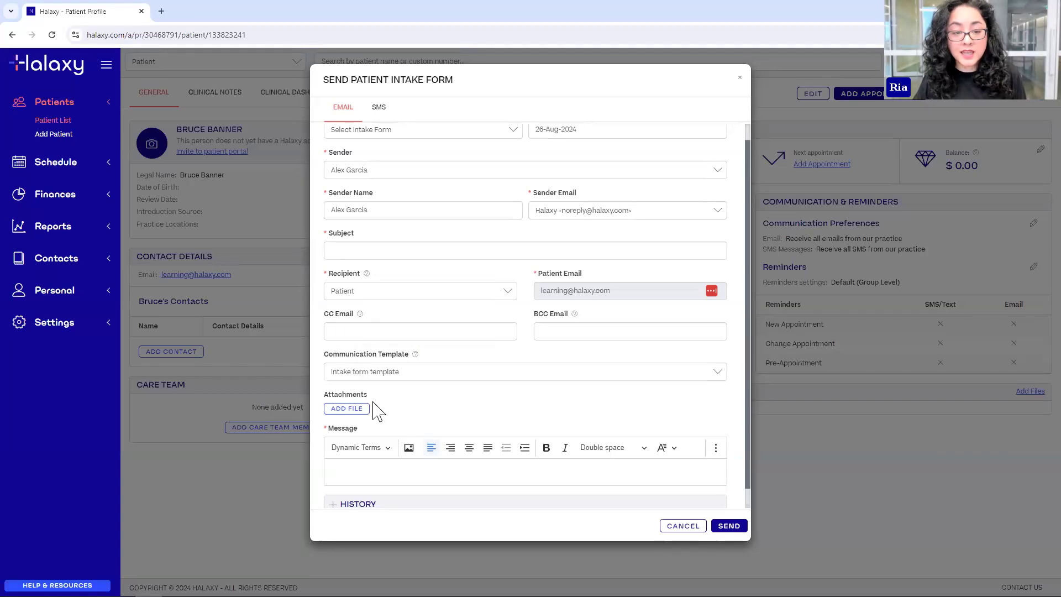
{"action": "scroll", "coordinate": [545, 412], "scroll_direction": "down", "scroll_amount": 3}
{"action": "scroll", "coordinate": [422, 217], "scroll_direction": "up", "scroll_amount": 3}
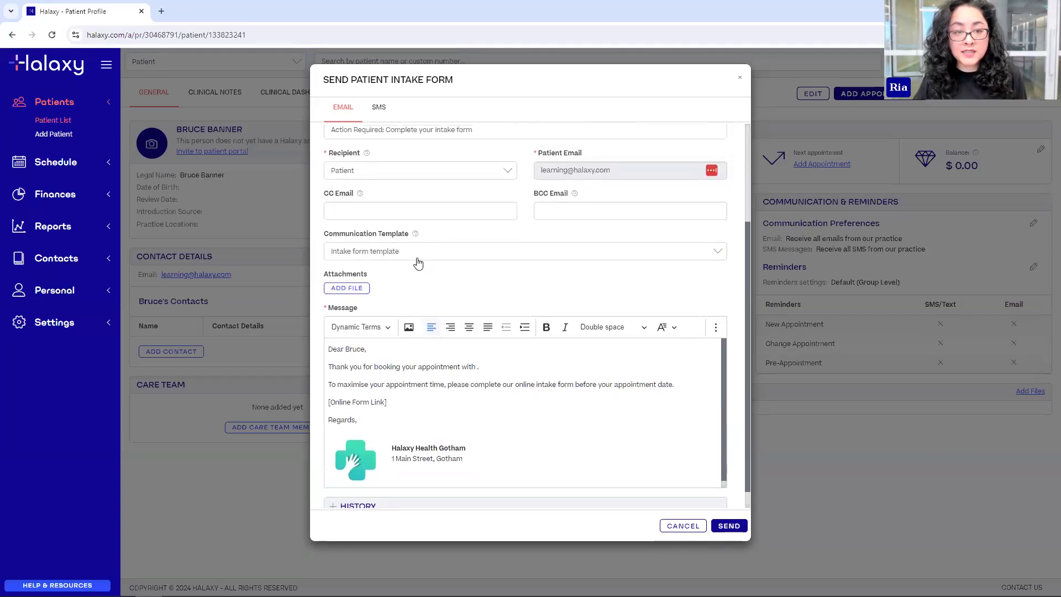
{"action": "scroll", "coordinate": [512, 323], "scroll_direction": "down", "scroll_amount": 3}
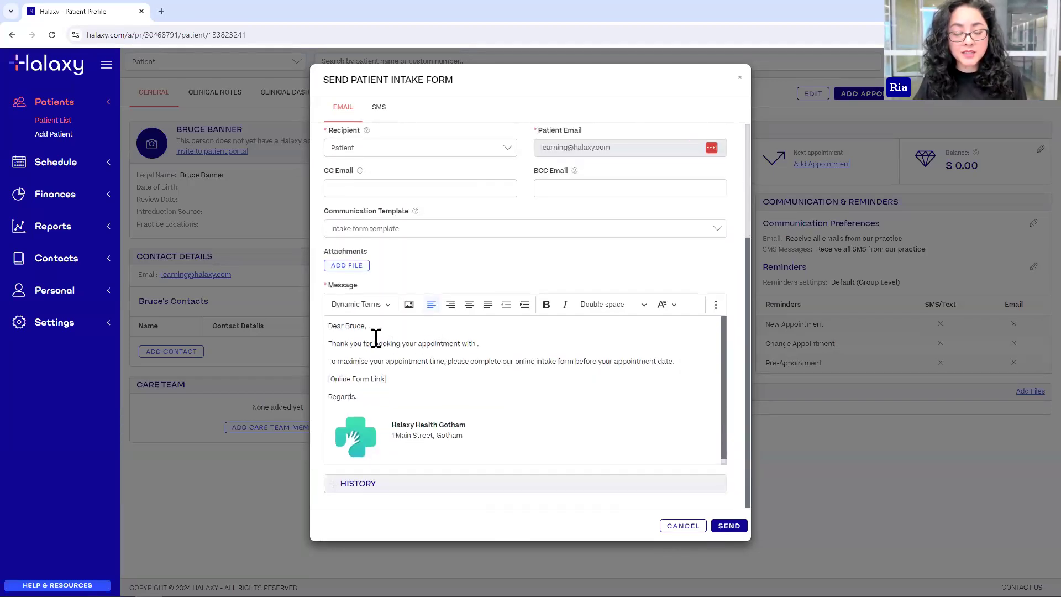
{"action": "scroll", "coordinate": [380, 372], "scroll_direction": "up", "scroll_amount": 1}
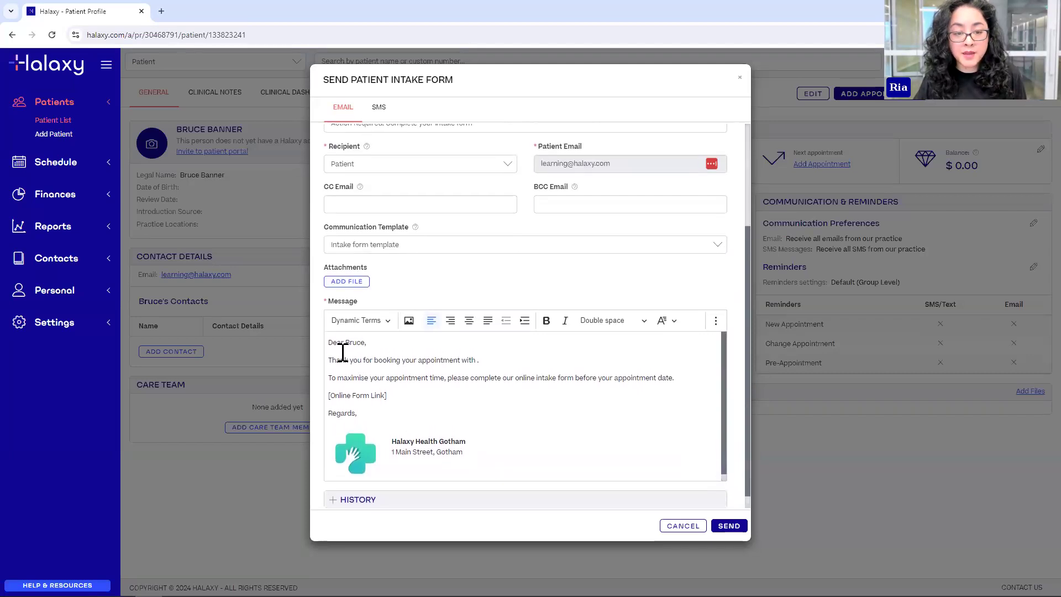
- Check the templated greeting and Online Form Link placeholder, then discard the email unsent
{"action": "double_click", "coordinate": [355, 344]}
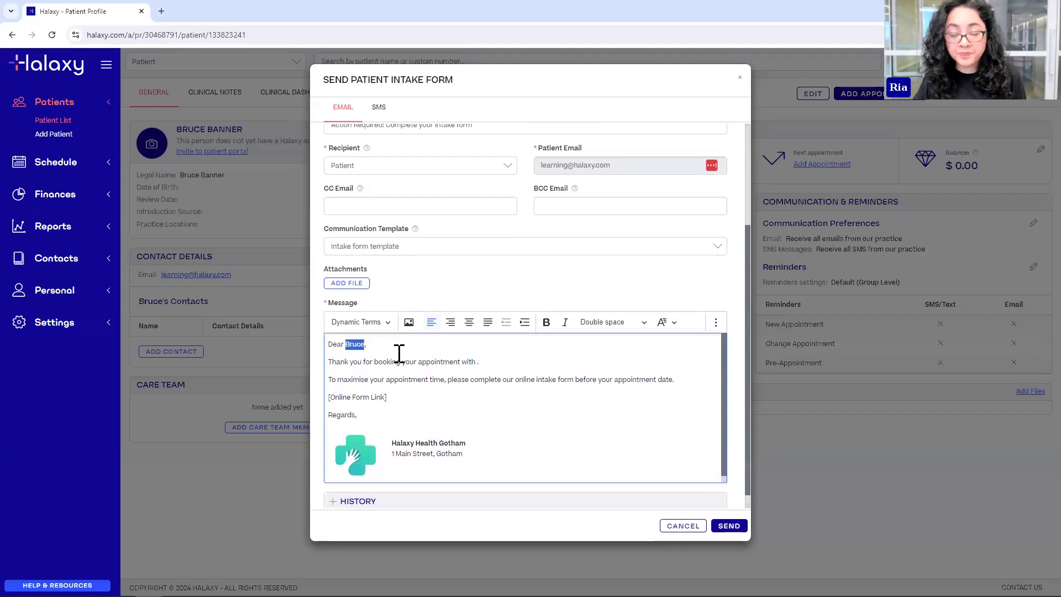
{"action": "left_click", "coordinate": [377, 344]}
{"action": "left_click_drag", "start_coordinate": [409, 397], "coordinate": [331, 396]}
{"action": "left_click", "coordinate": [331, 397]}
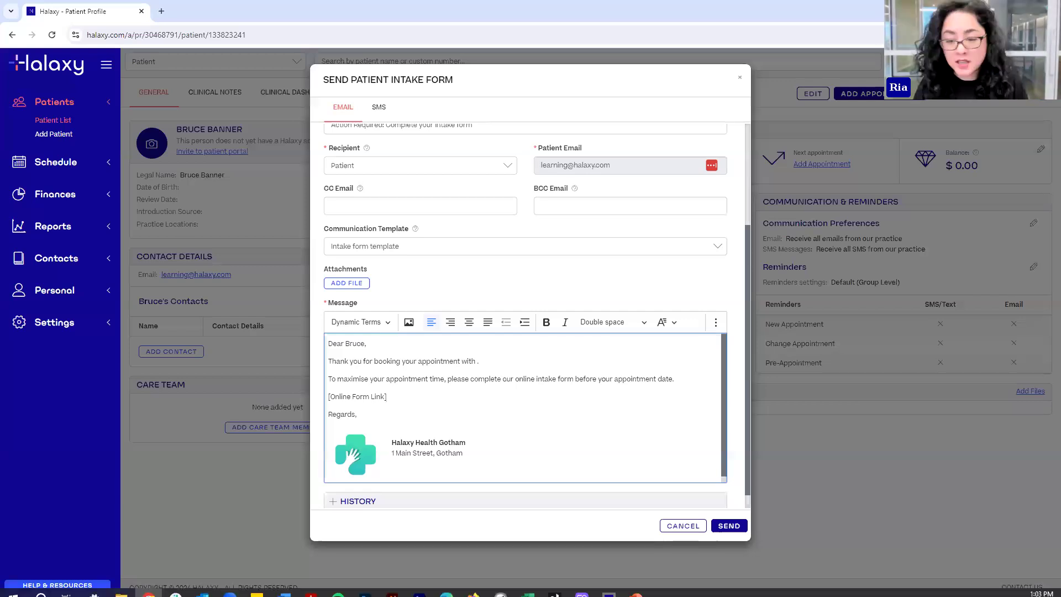
{"action": "left_click", "coordinate": [684, 526]}
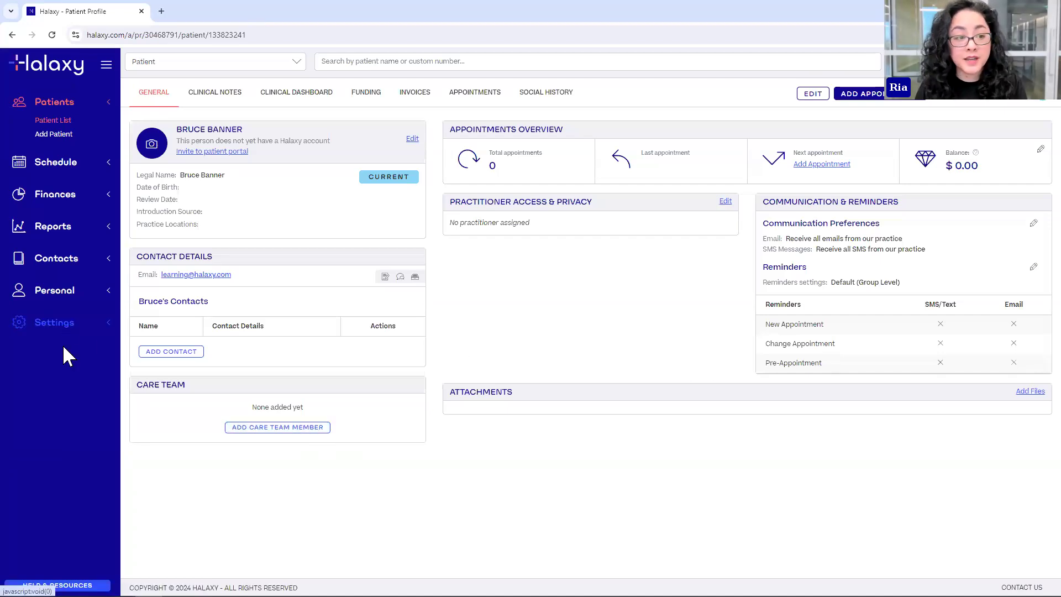
- Expand the practice Settings menu in the sidebar
{"action": "left_click", "coordinate": [66, 326]}
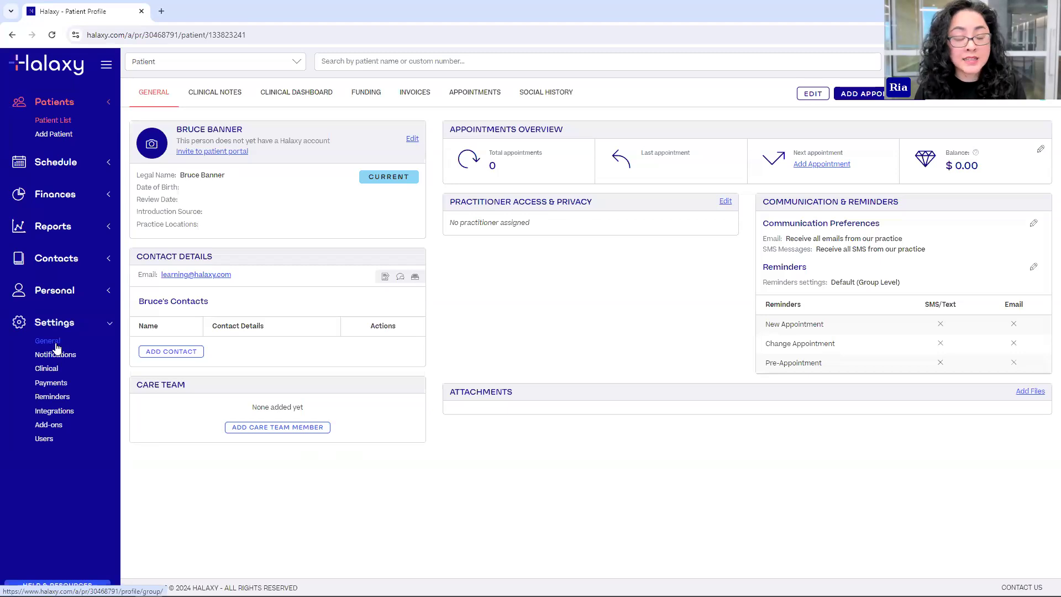
- Open General Settings and the Patient intake form settings under Patient Portal
{"action": "left_click", "coordinate": [56, 344]}
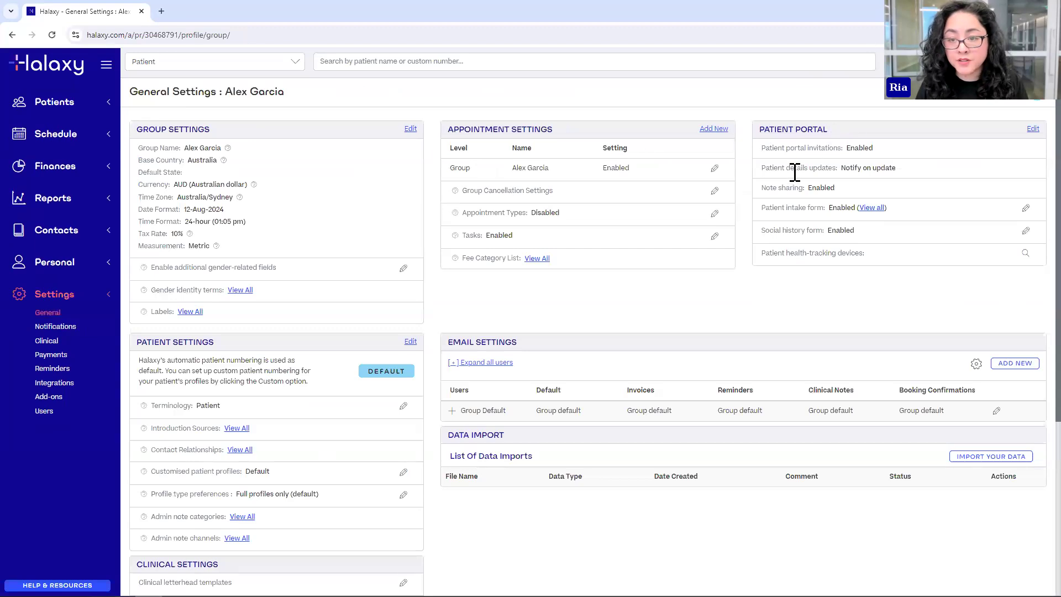
{"action": "left_click_drag", "start_coordinate": [764, 209], "coordinate": [820, 209]}
{"action": "left_click", "coordinate": [821, 209]}
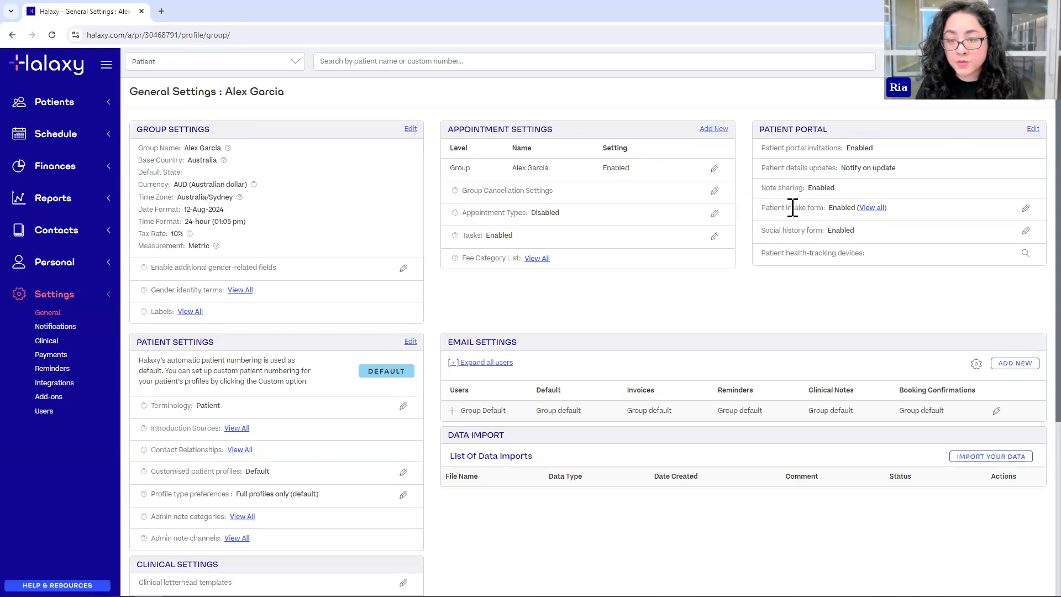
{"action": "left_click", "coordinate": [1027, 209]}
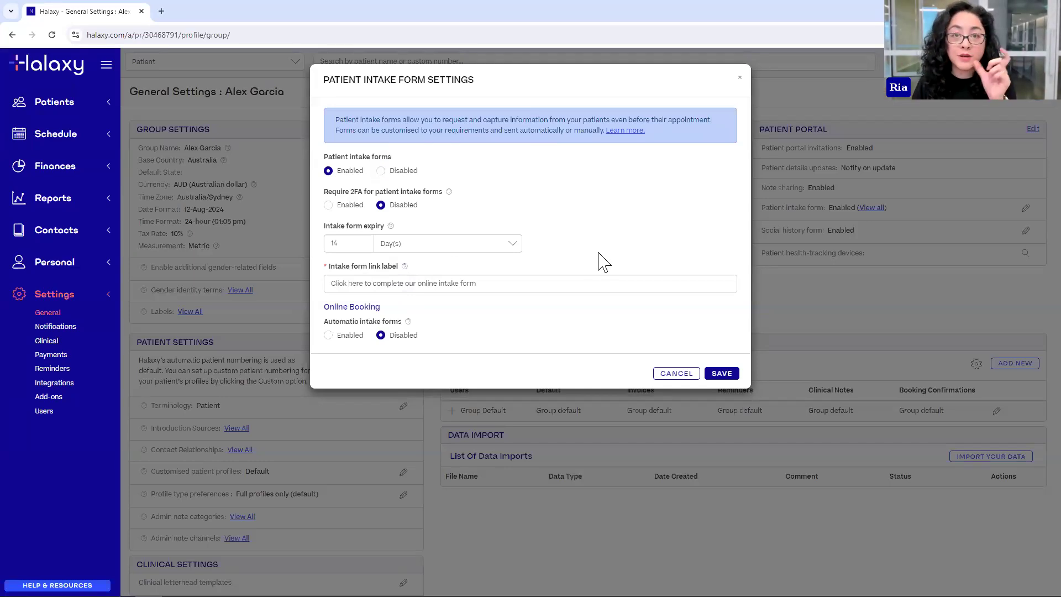
- Change the intake form link label to 'The Intake Form Link'
{"action": "left_click_drag", "start_coordinate": [493, 287], "coordinate": [321, 290]}
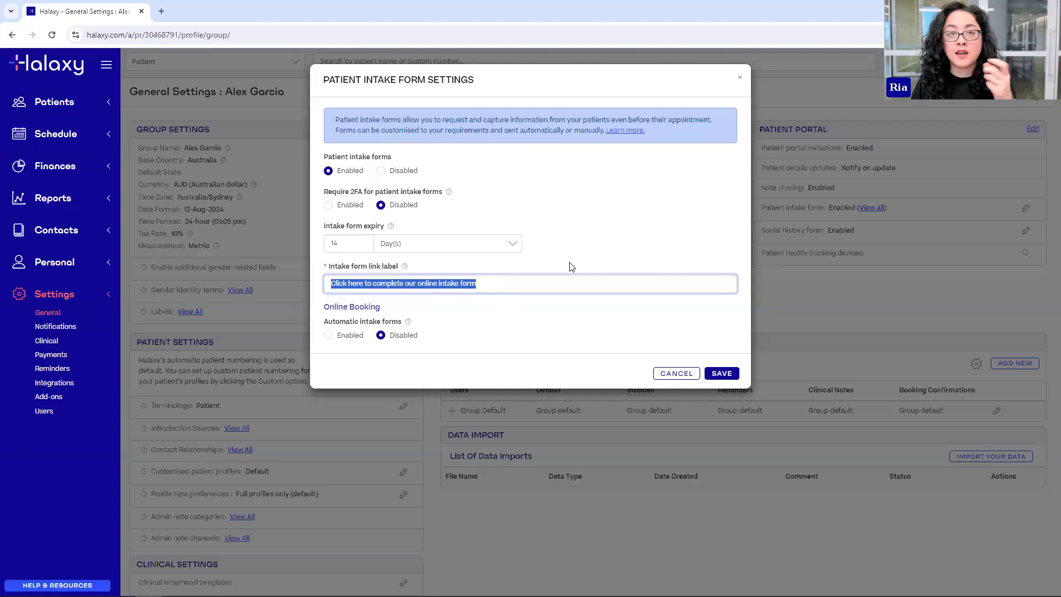
{"action": "left_click", "coordinate": [331, 286]}
{"action": "left_click_drag", "start_coordinate": [330, 285], "coordinate": [545, 307]}
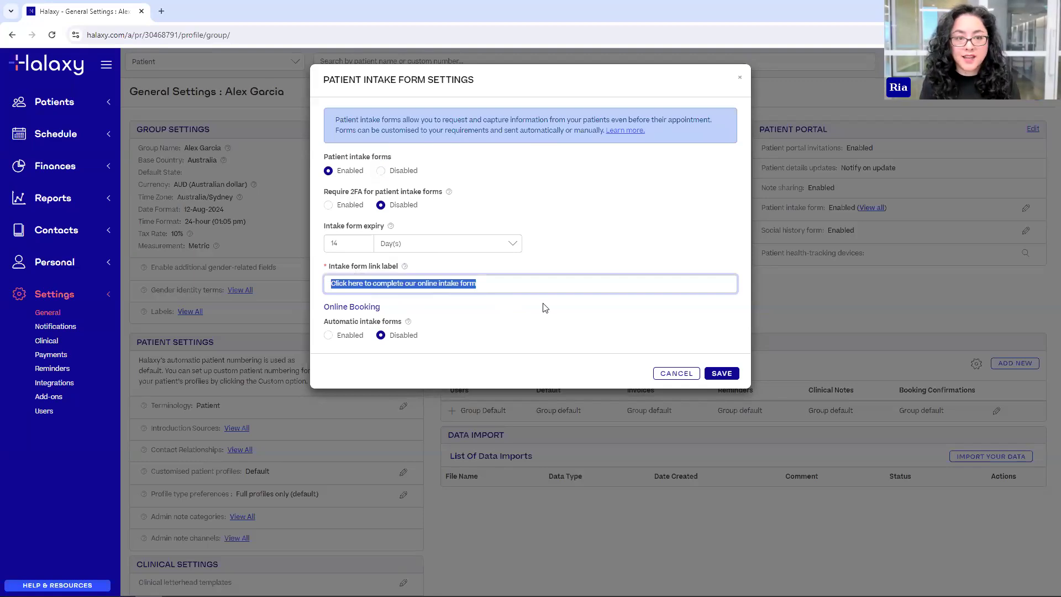
{"action": "type", "text": "The Intake F"}
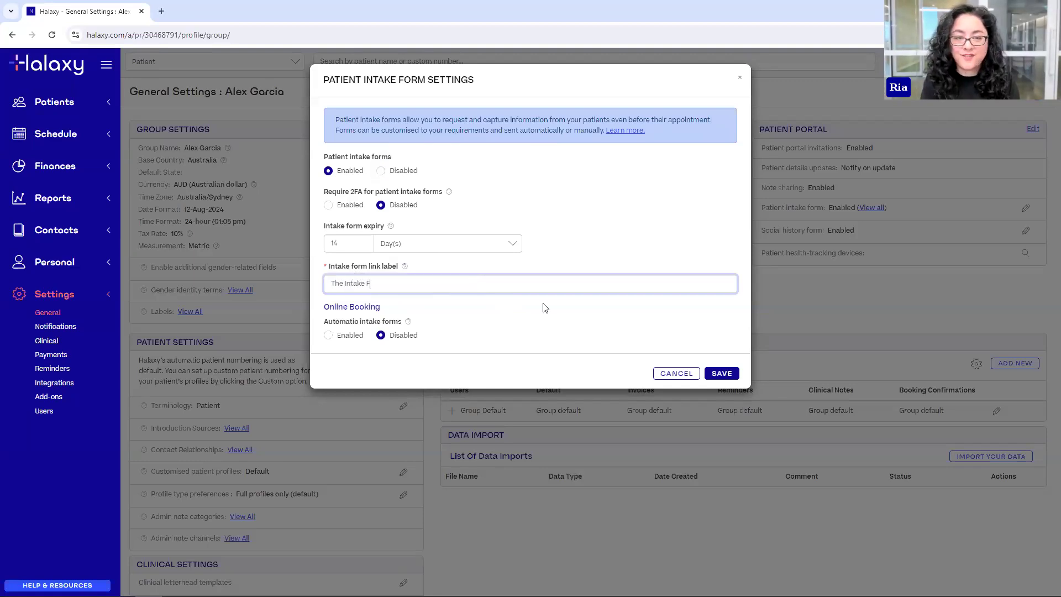
{"action": "type", "text": "orm Link"}
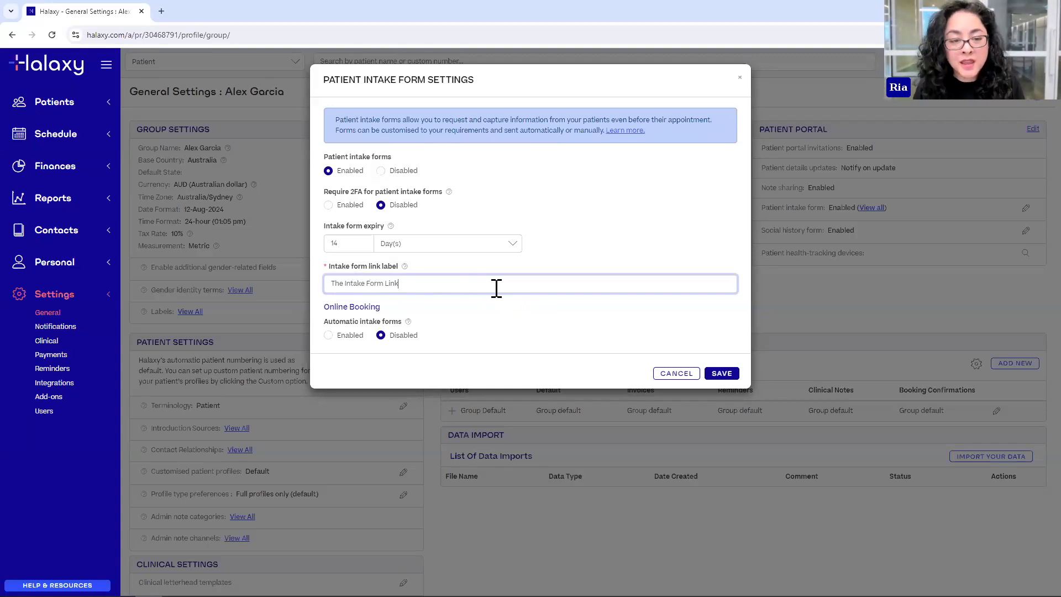
- Enable automatic intake forms for Online Booking
{"action": "left_click_drag", "start_coordinate": [326, 302], "coordinate": [381, 308]}
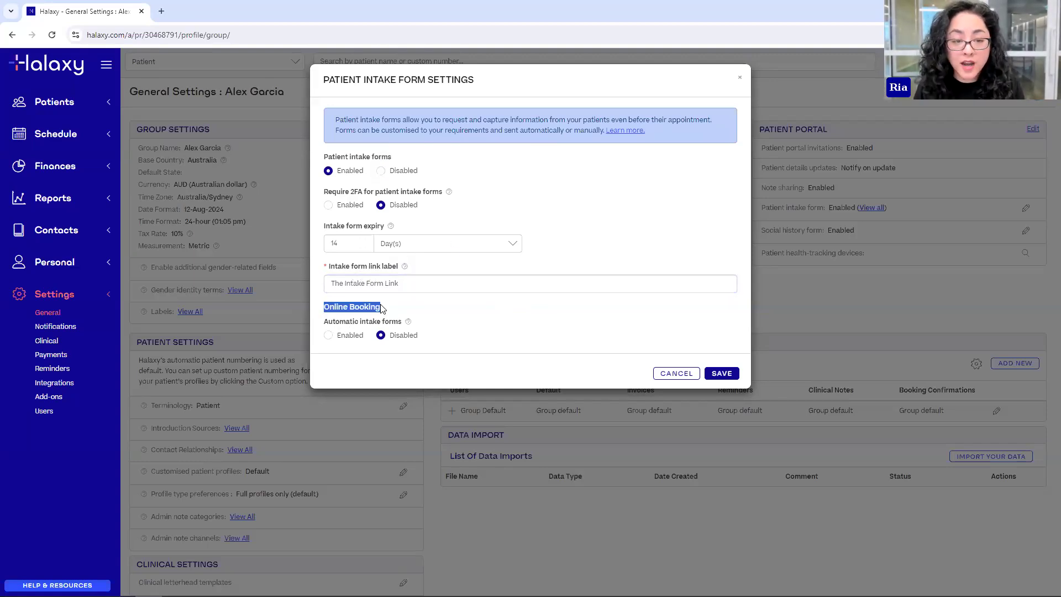
{"action": "left_click", "coordinate": [409, 311]}
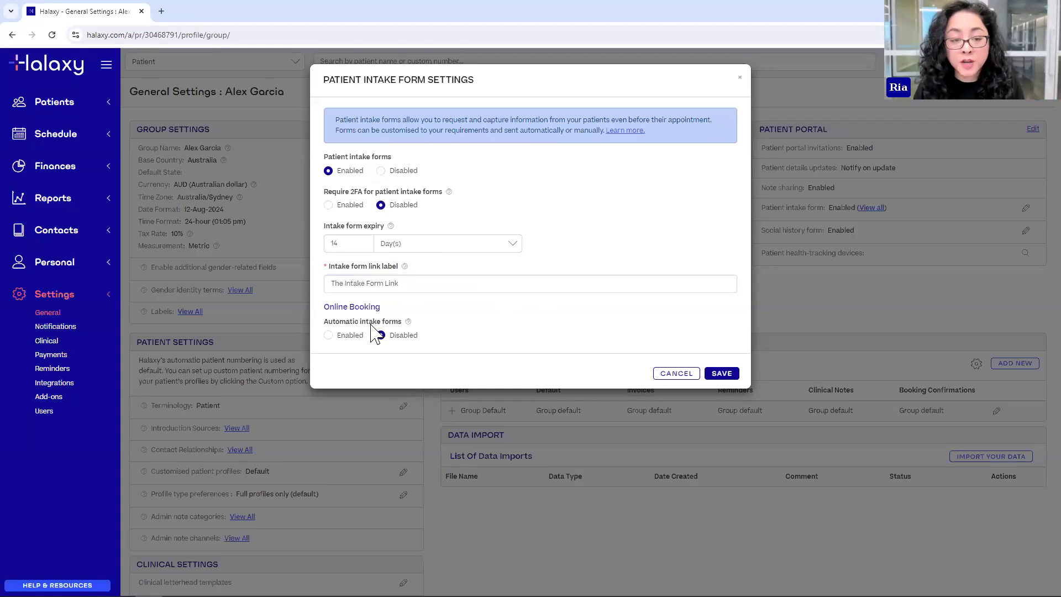
{"action": "left_click", "coordinate": [330, 336]}
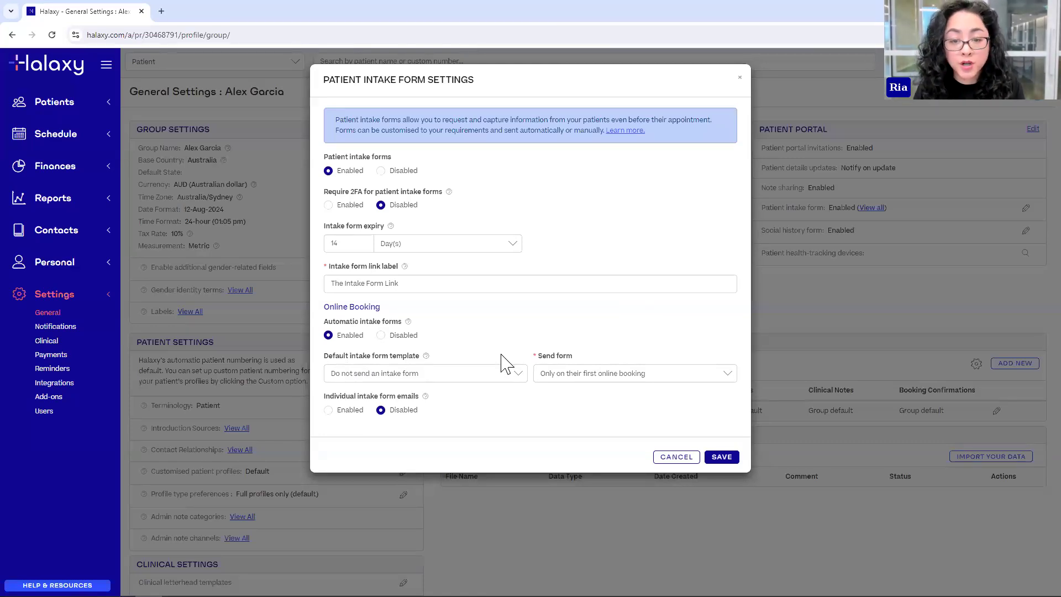
- Make 'Patient Intake Form - New Patients' the default form, sent only on first online booking
{"action": "left_click", "coordinate": [364, 378]}
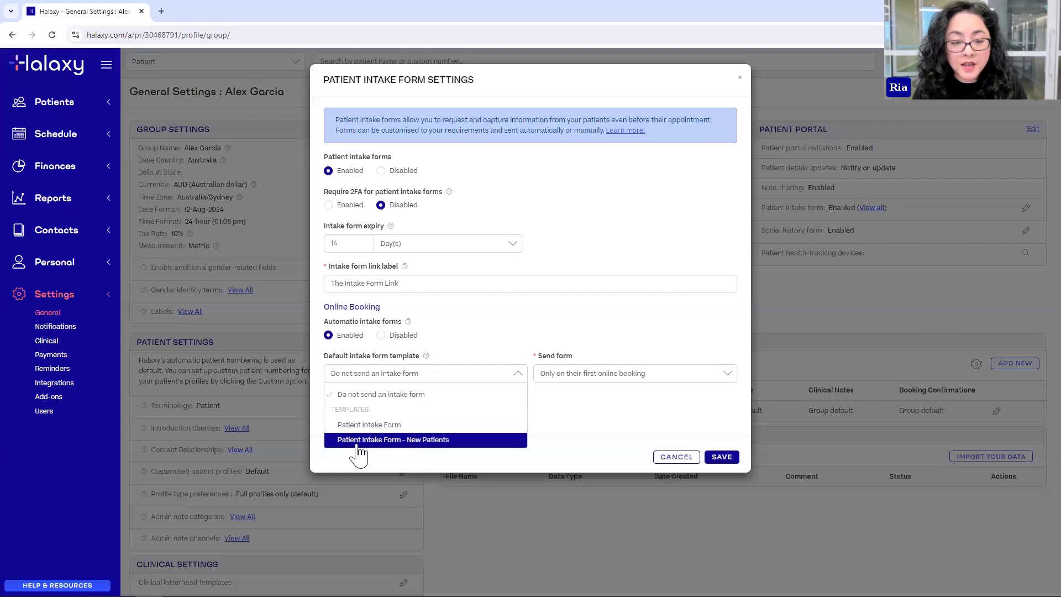
{"action": "left_click", "coordinate": [420, 443]}
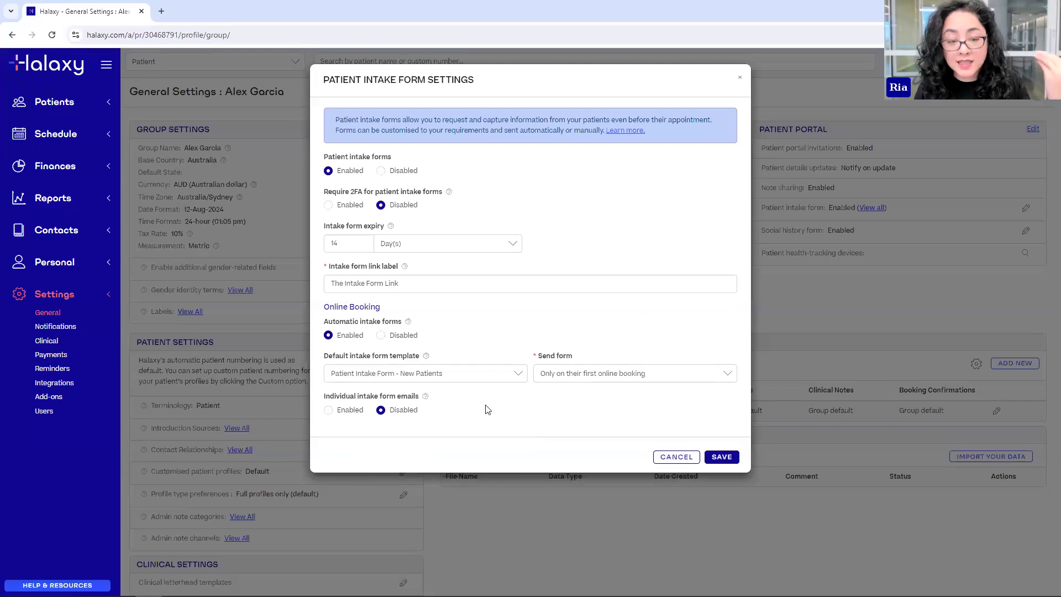
{"action": "left_click", "coordinate": [587, 380]}
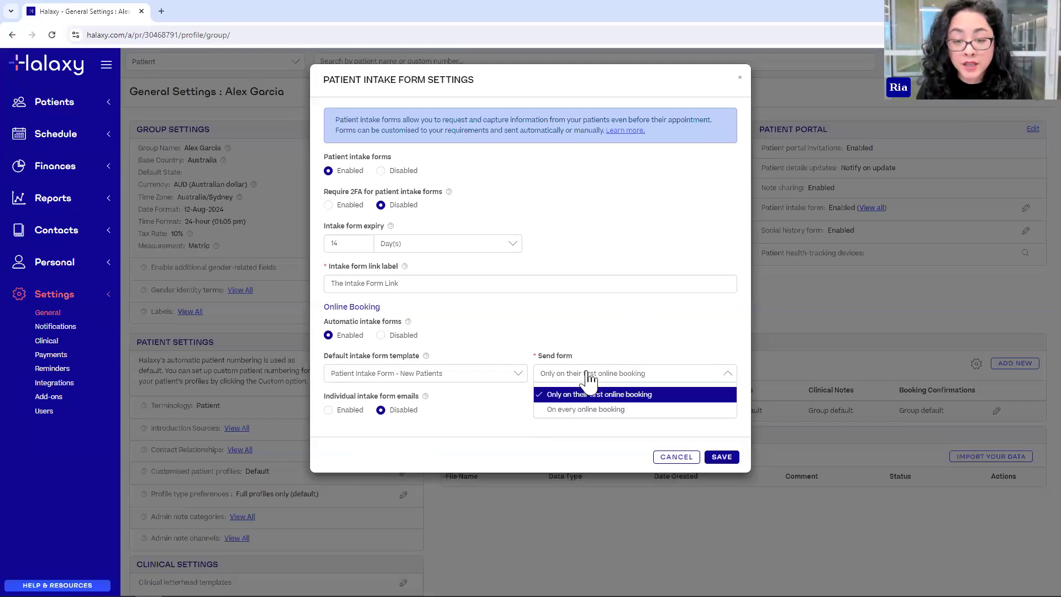
{"action": "left_click", "coordinate": [611, 396]}
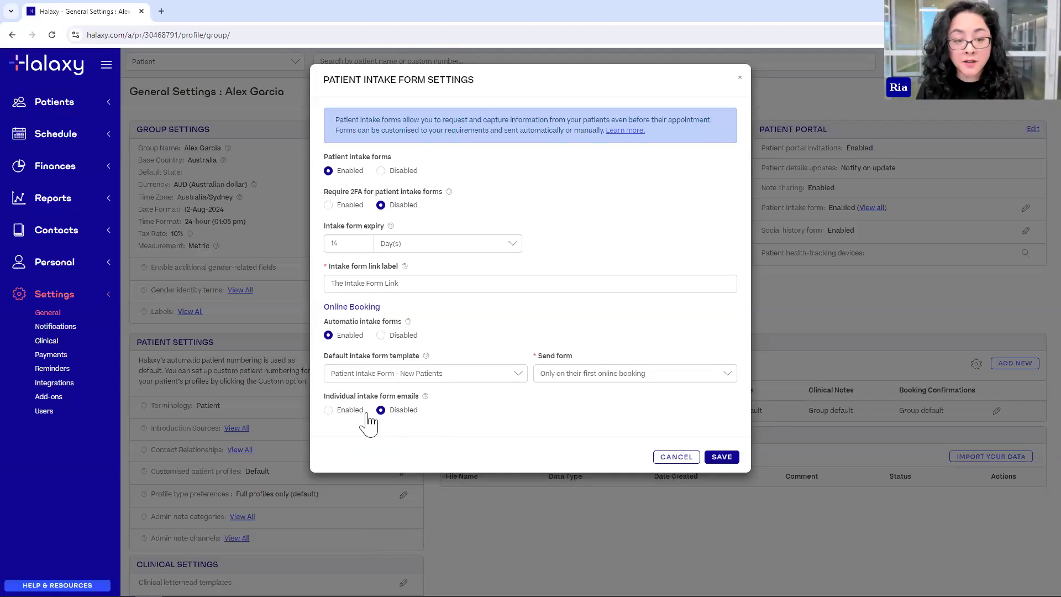
- Enable individual intake form emails using the Intake form template and save the settings
{"action": "left_click", "coordinate": [332, 411]}
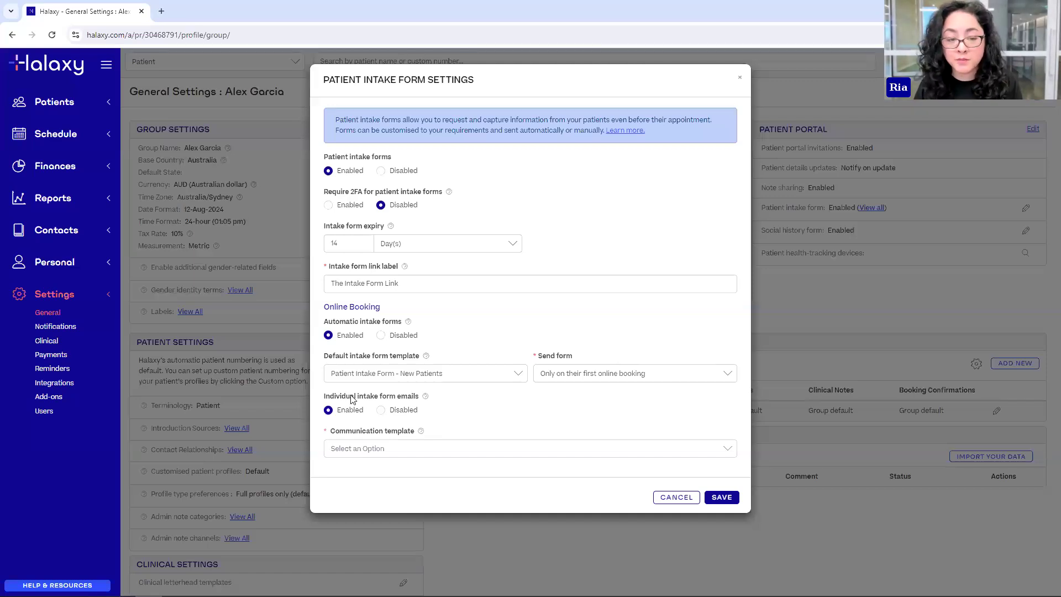
{"action": "left_click", "coordinate": [335, 451]}
{"action": "left_click", "coordinate": [381, 470]}
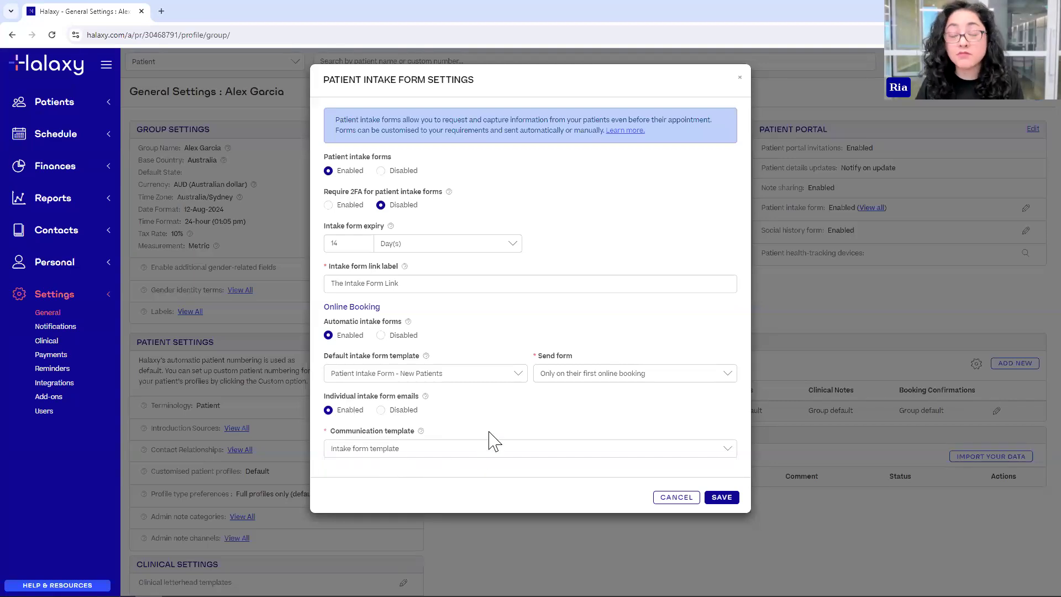
{"action": "left_click", "coordinate": [722, 499]}
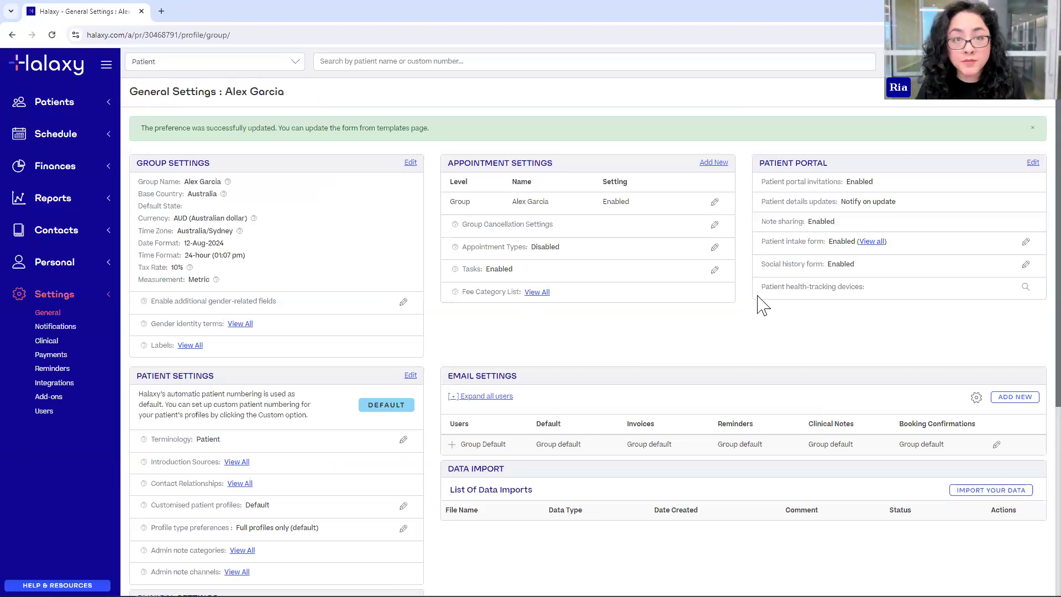
- Reopen the intake form settings to confirm the saved values, then close without changes
{"action": "scroll", "coordinate": [367, 332], "scroll_direction": "down", "scroll_amount": 5}
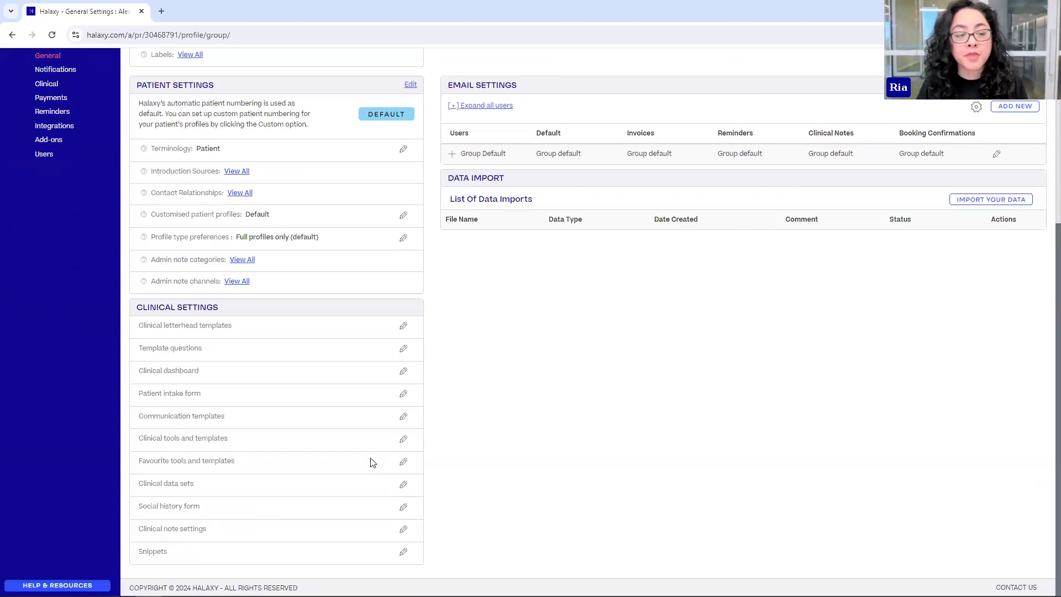
{"action": "scroll", "coordinate": [940, 221], "scroll_direction": "up", "scroll_amount": 5}
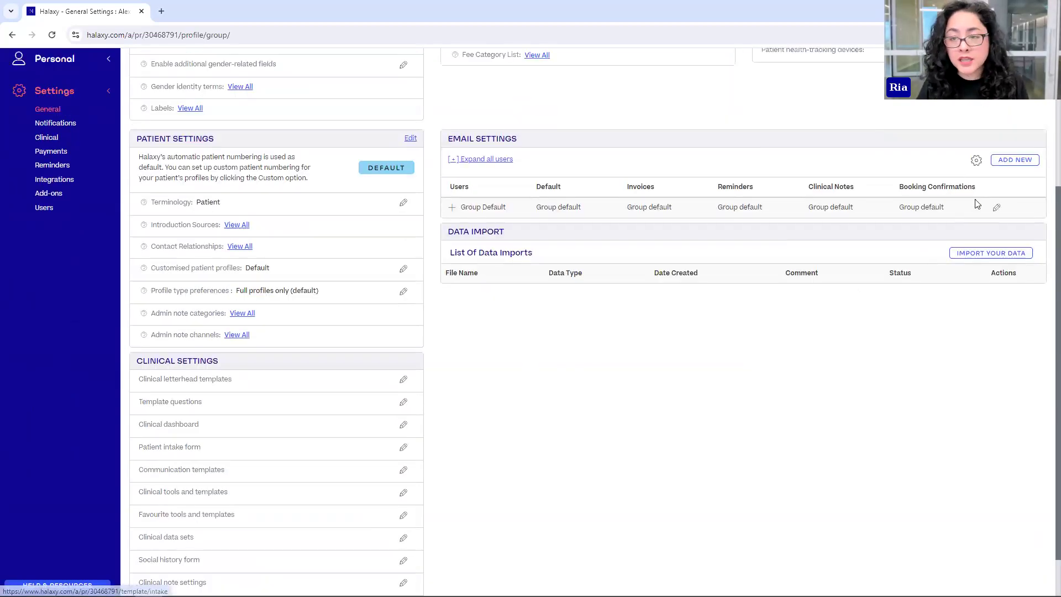
{"action": "left_click", "coordinate": [1026, 210]}
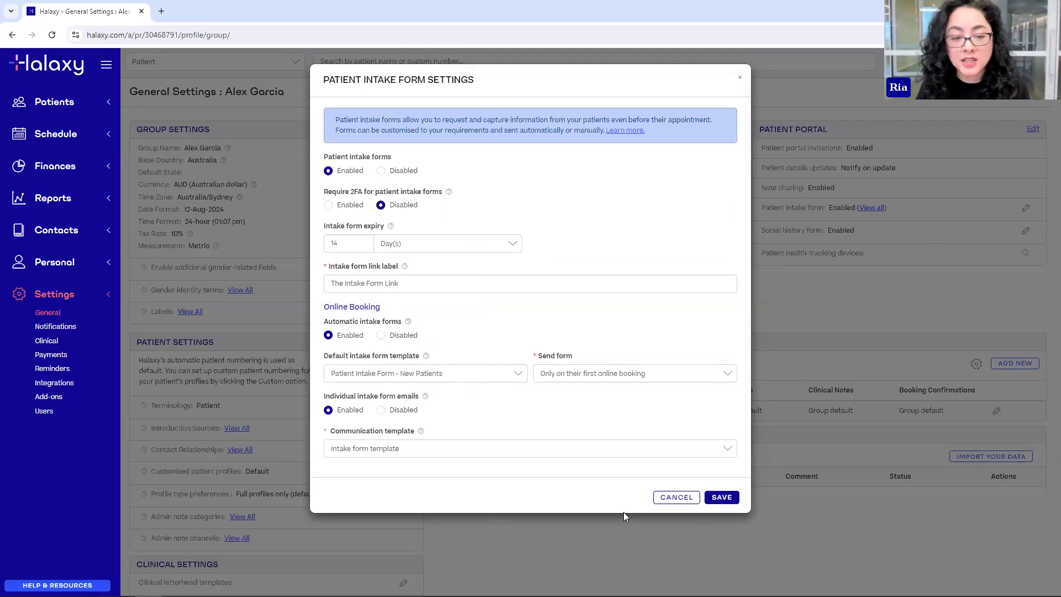
{"action": "left_click", "coordinate": [675, 498]}
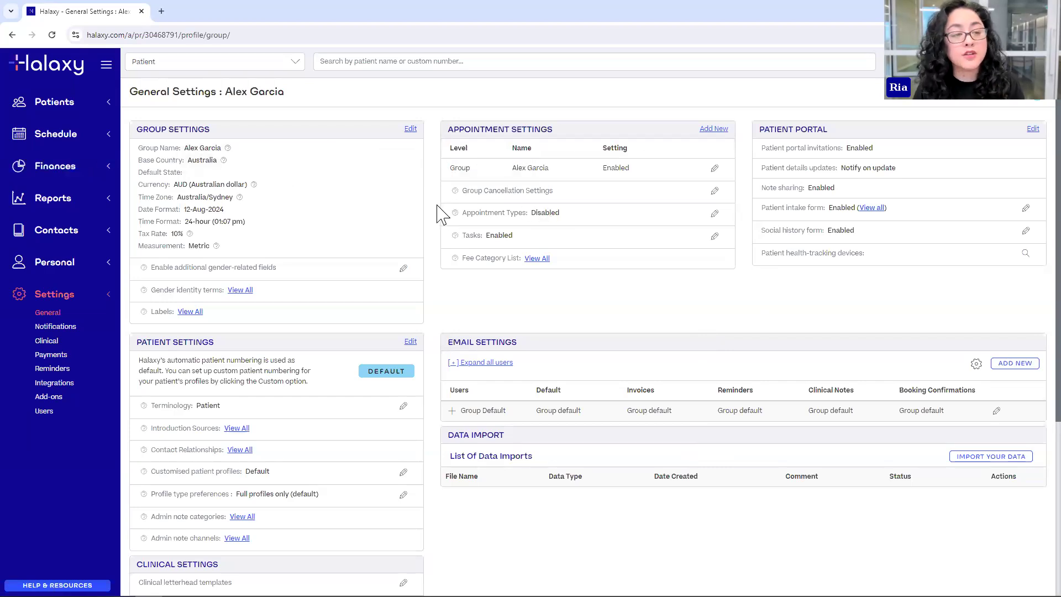
- In Finances > Fees, set the Pregnancy Consultation fee's online booking intake form to Patient Intake Form and save
{"action": "left_click", "coordinate": [55, 174]}
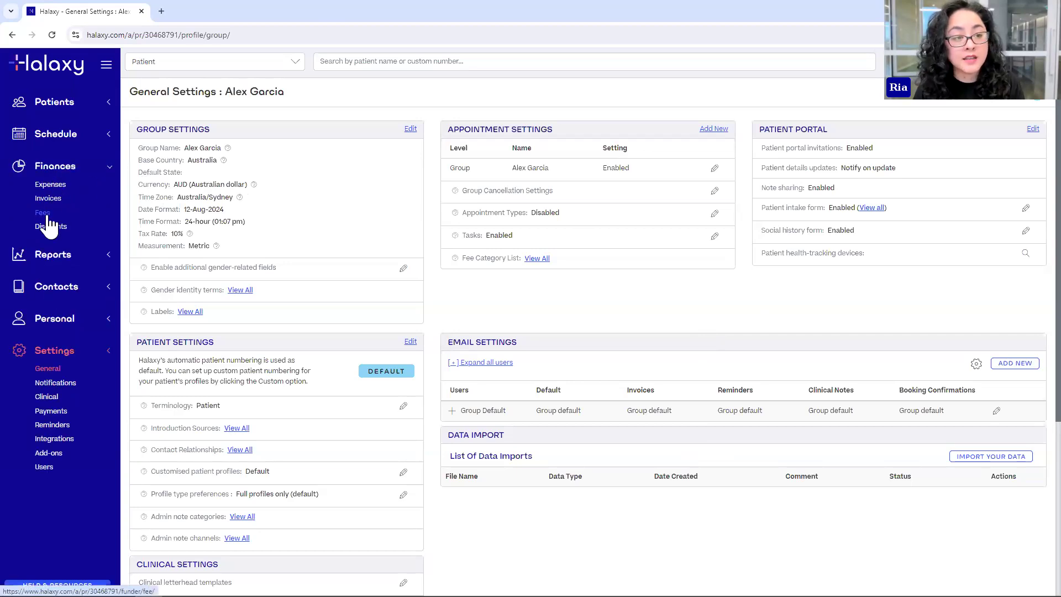
{"action": "left_click", "coordinate": [43, 213]}
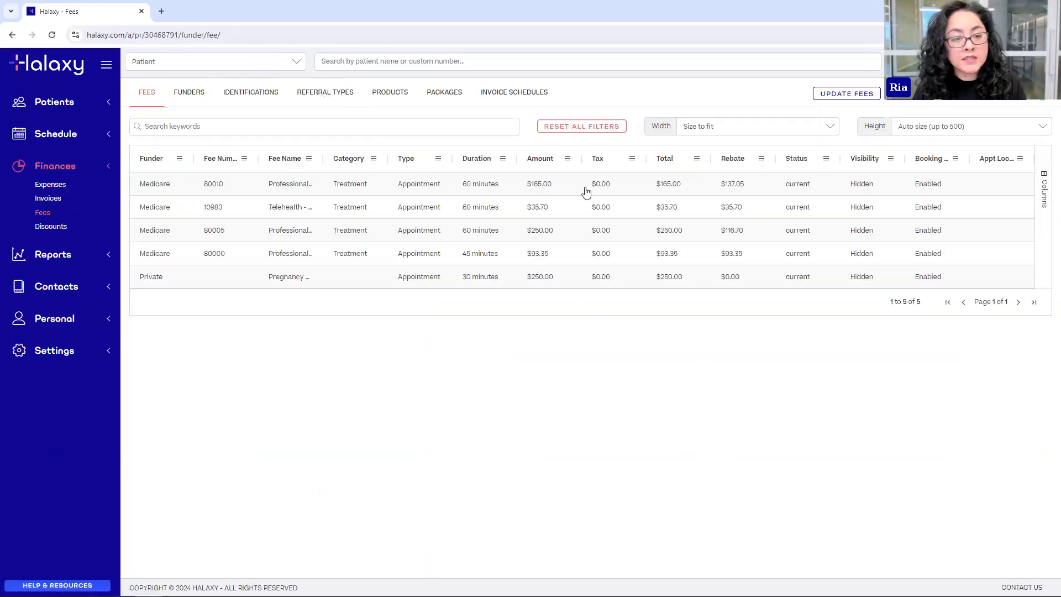
{"action": "left_click", "coordinate": [304, 283]}
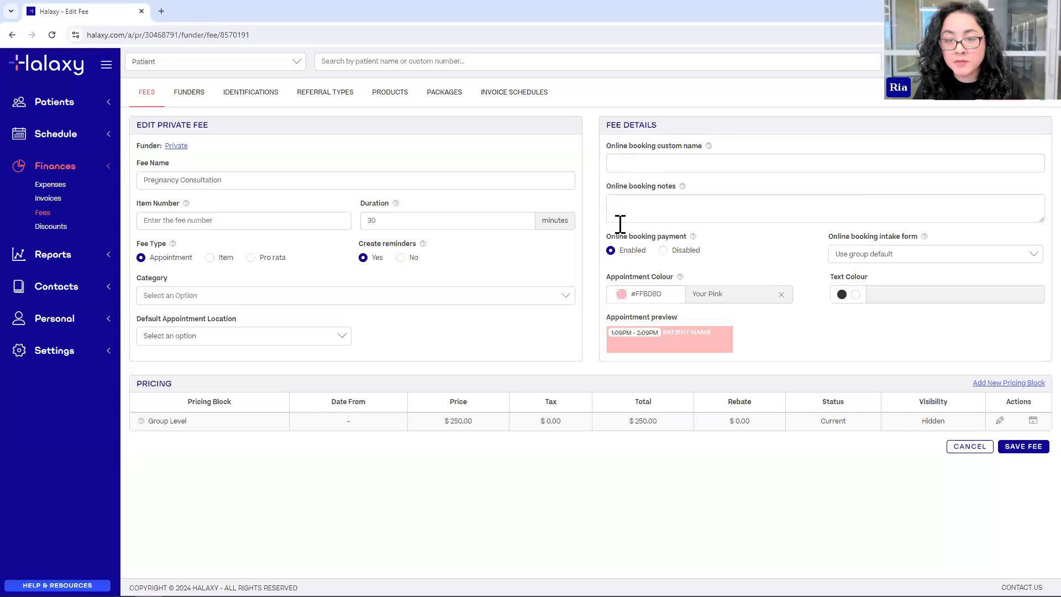
{"action": "left_click", "coordinate": [863, 258]}
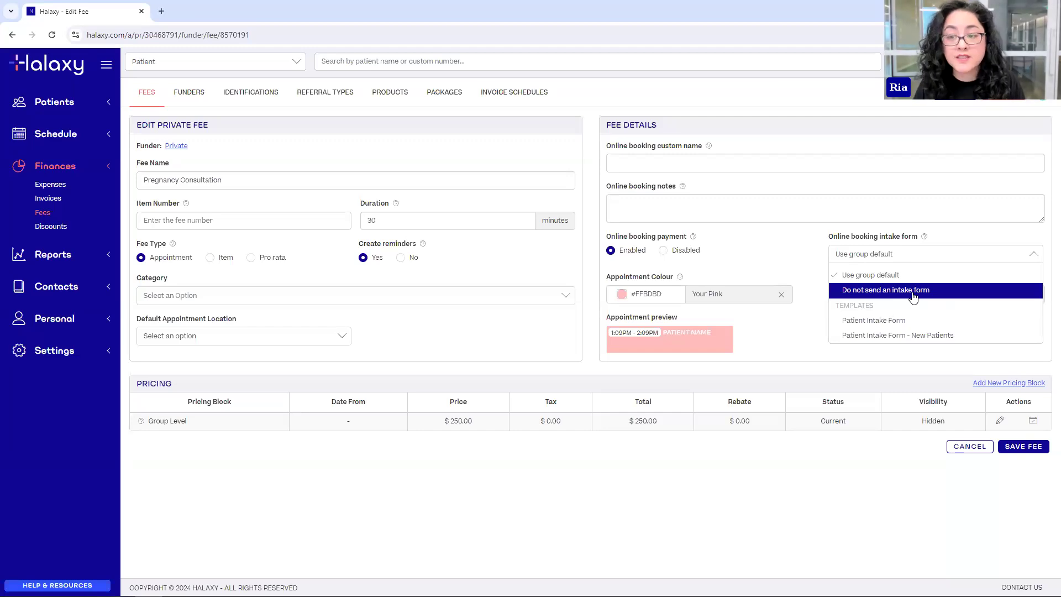
{"action": "left_click", "coordinate": [854, 321]}
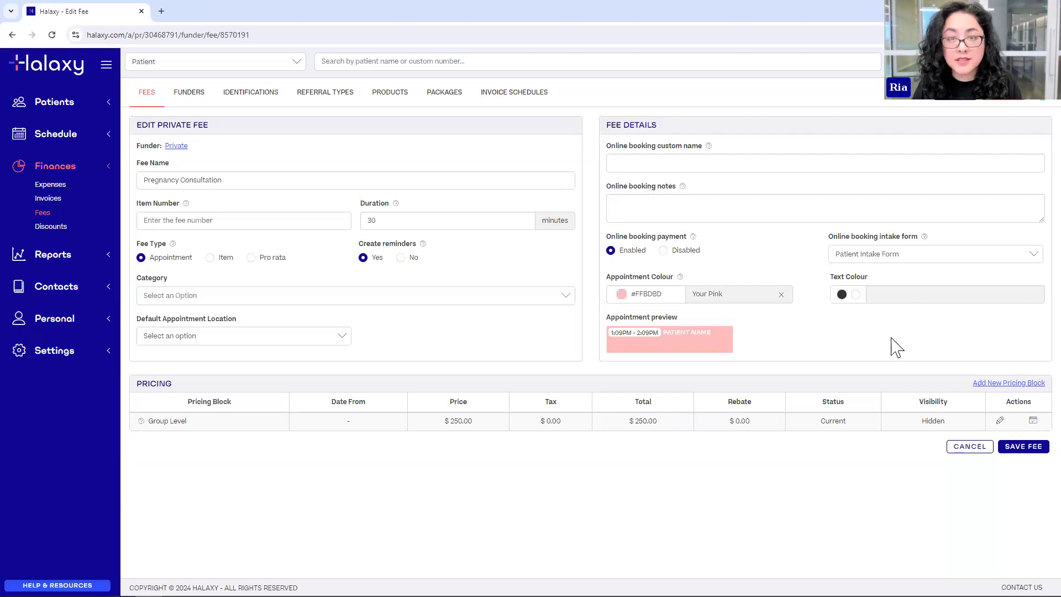
{"action": "left_click", "coordinate": [1010, 448]}
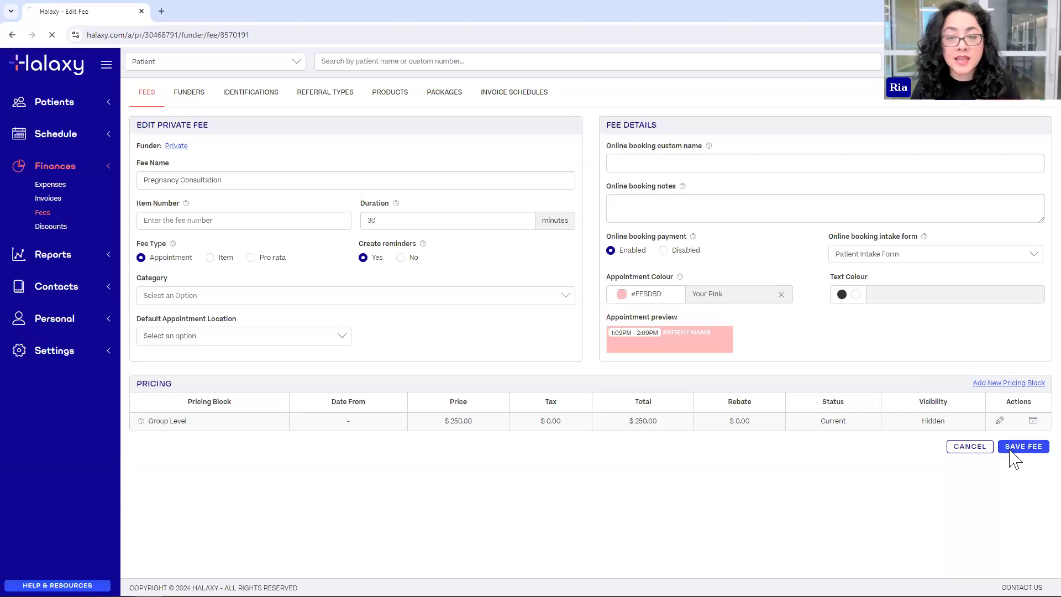
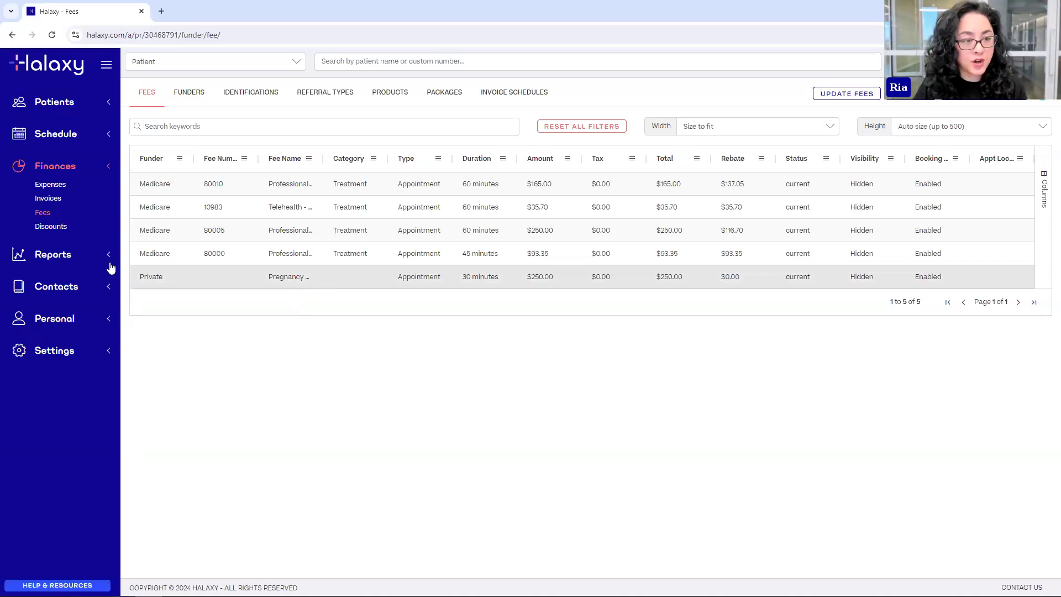
- Start a new Attendance report from the Appointment reports page
{"action": "left_click", "coordinate": [75, 264]}
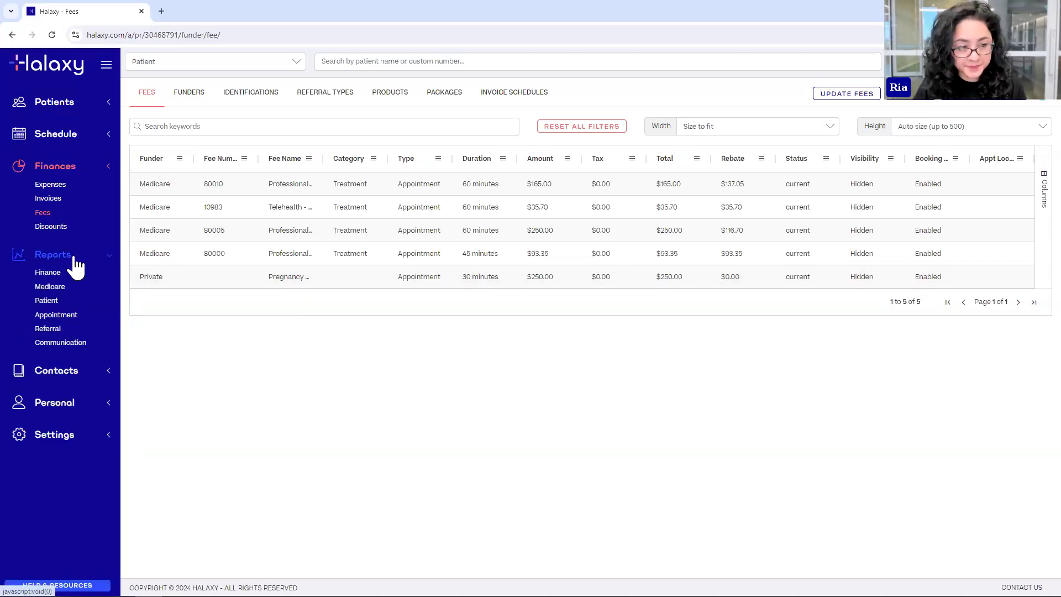
{"action": "left_click", "coordinate": [61, 318]}
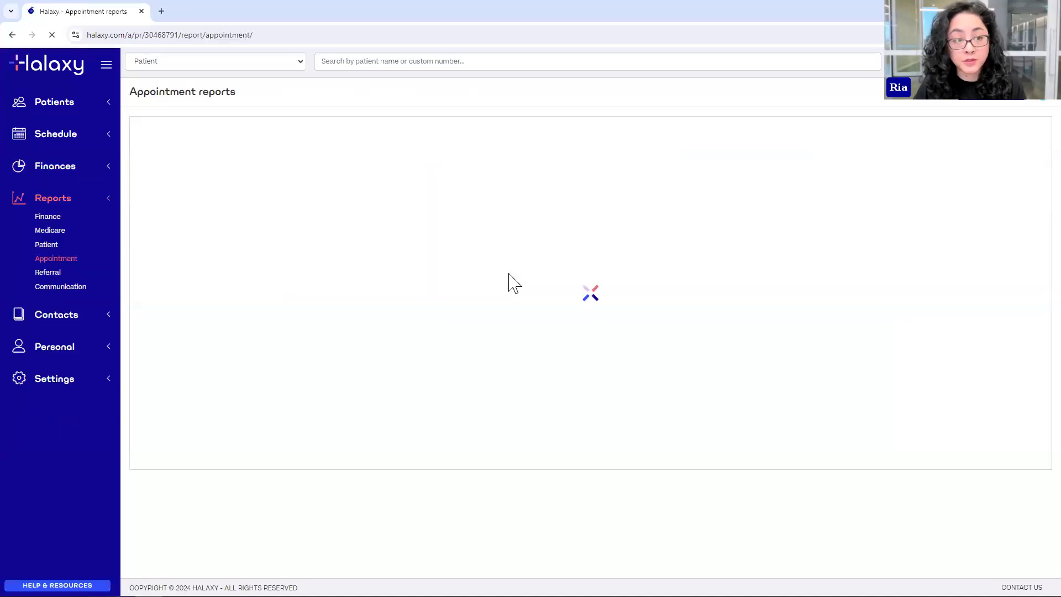
{"action": "left_click", "coordinate": [1003, 107]}
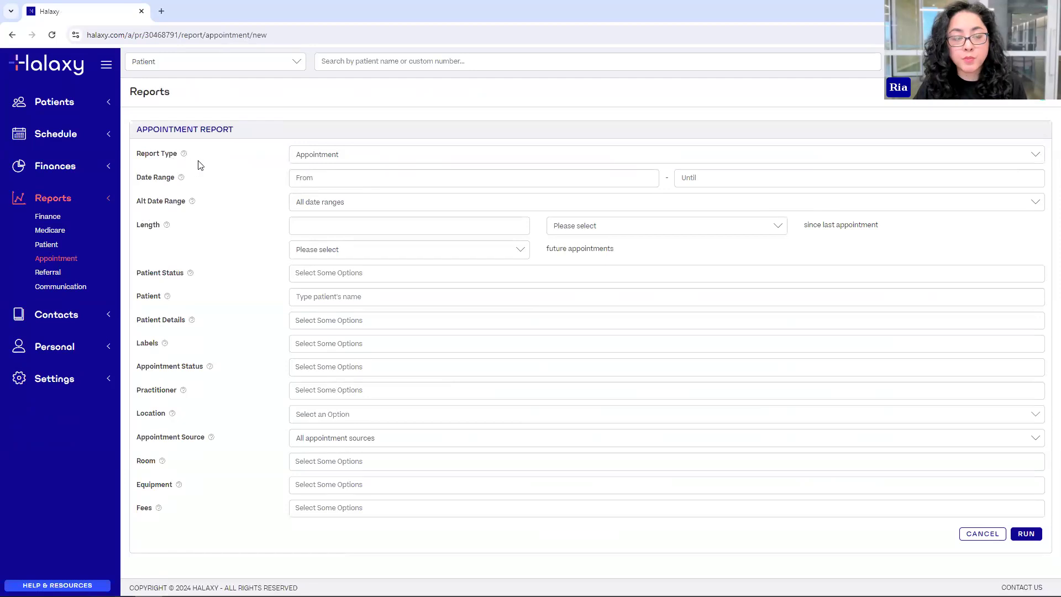
{"action": "left_click", "coordinate": [348, 159]}
{"action": "left_click", "coordinate": [344, 190]}
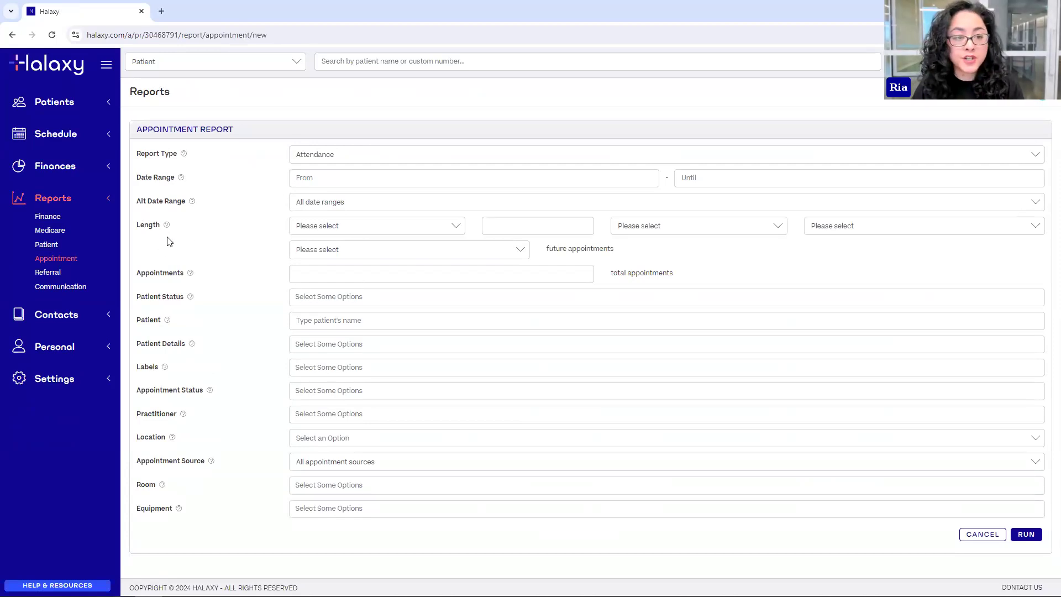
- Set the length to equals 7 Days before next booked/confirmed appointment
{"action": "left_click", "coordinate": [334, 226]}
{"action": "left_click", "coordinate": [329, 262]}
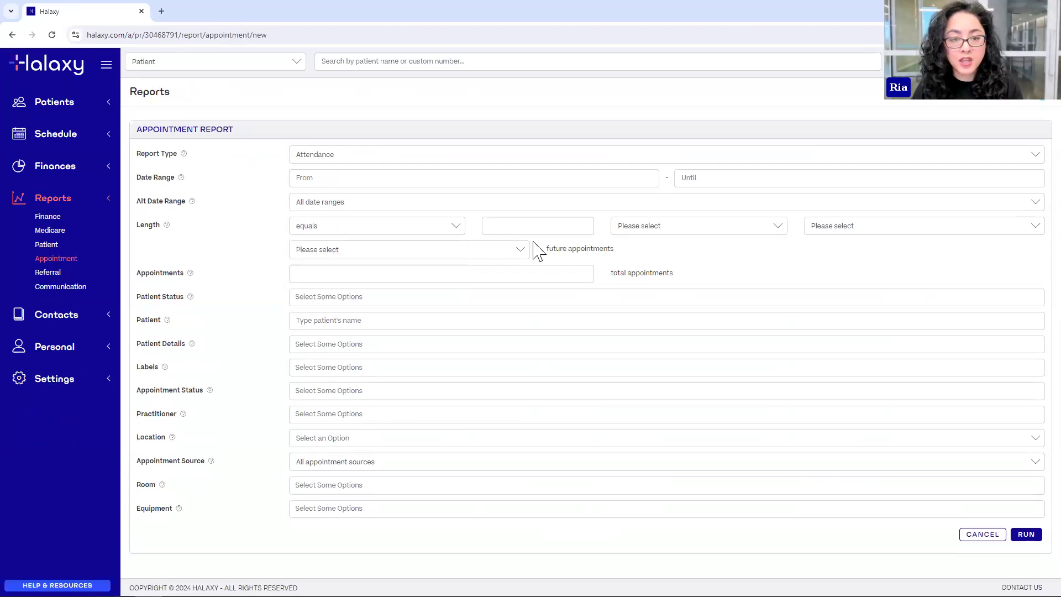
{"action": "left_click", "coordinate": [533, 231]}
{"action": "type", "text": "7"}
{"action": "left_click", "coordinate": [649, 232]}
{"action": "left_click", "coordinate": [633, 263]}
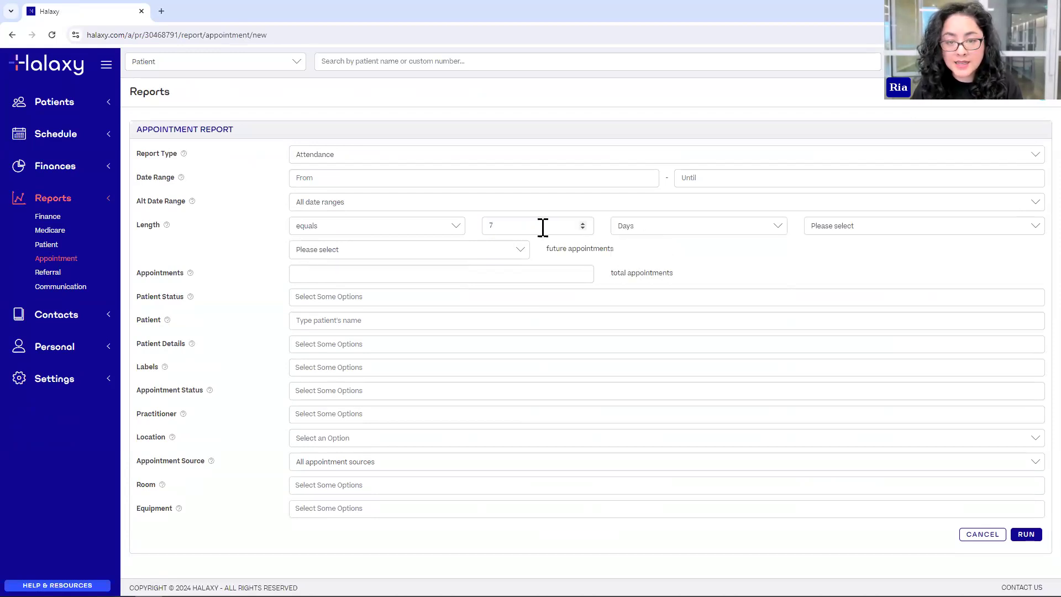
{"action": "left_click", "coordinate": [874, 231]}
{"action": "left_click", "coordinate": [951, 265]}
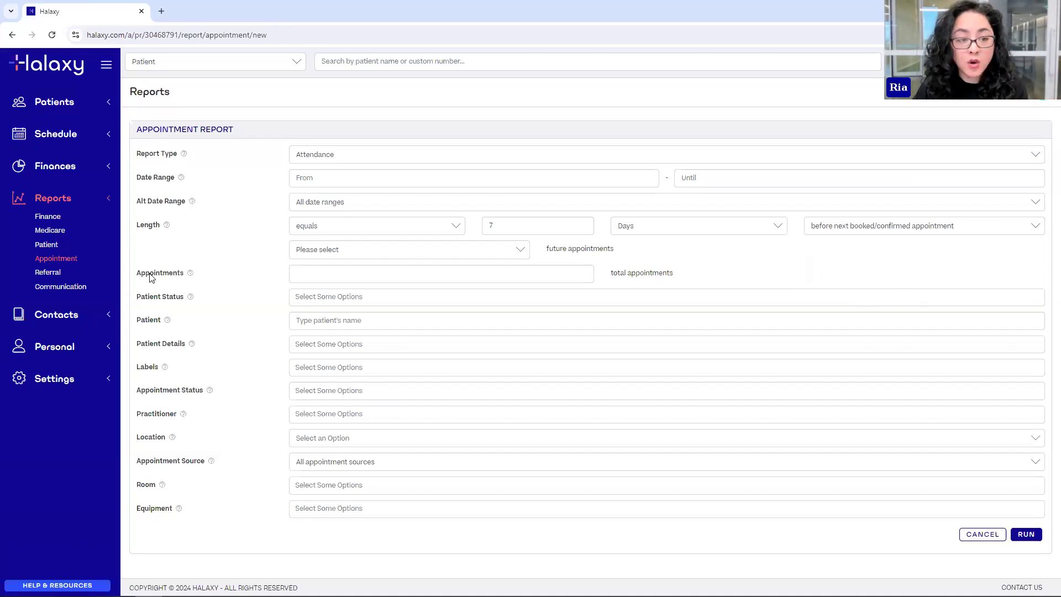
- Set the total appointment count to 1 and run the report
{"action": "left_click", "coordinate": [318, 274]}
{"action": "type", "text": "1"}
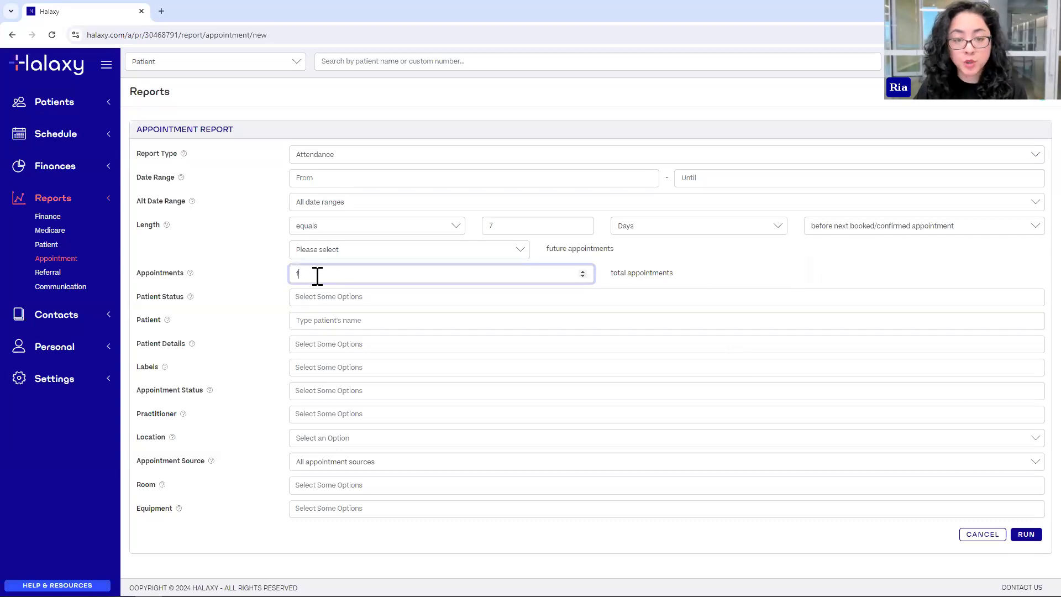
{"action": "left_click", "coordinate": [684, 266]}
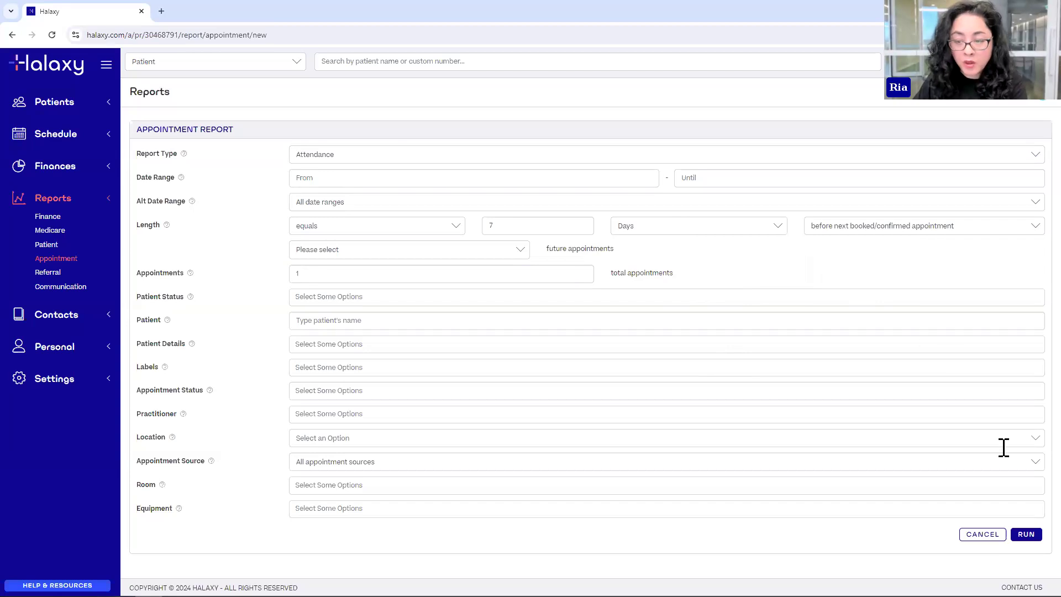
{"action": "left_click", "coordinate": [1026, 535]}
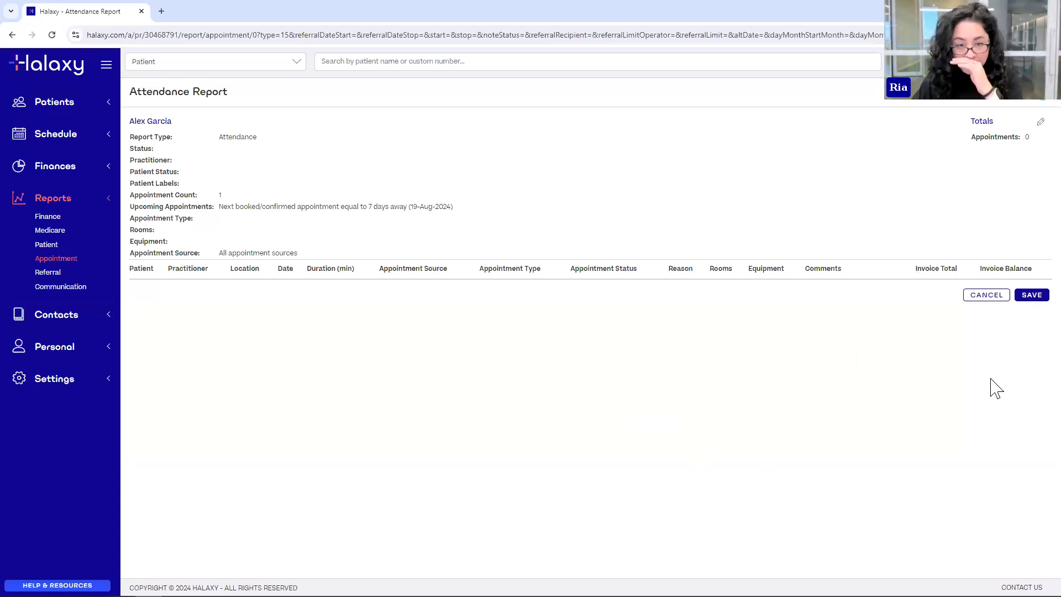
- Save the attendance report with the title 'New Patients - 7 days'
{"action": "left_click", "coordinate": [1031, 295]}
{"action": "type", "text": "New Patients"}
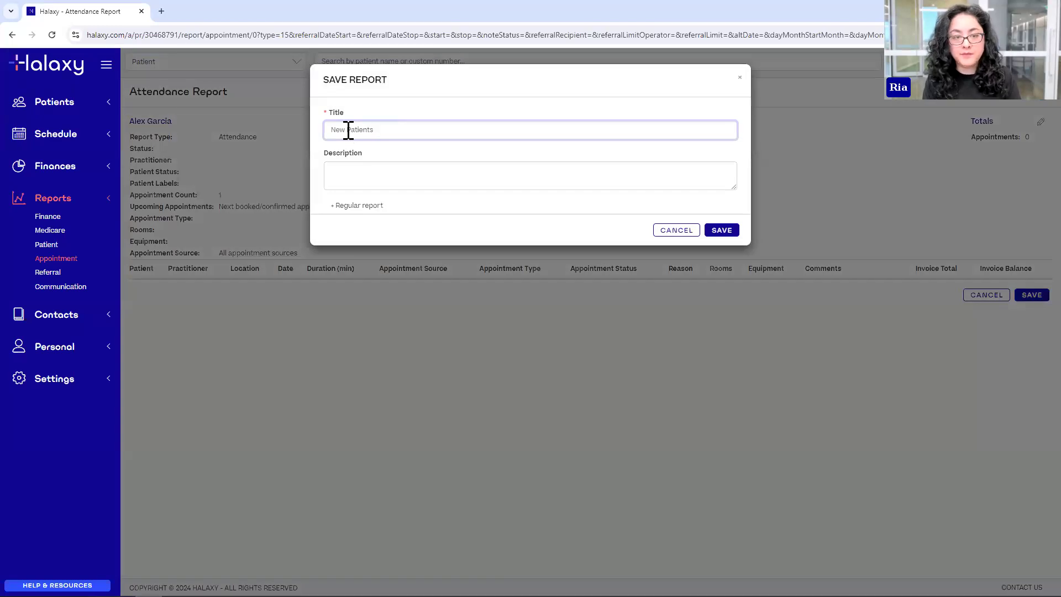
{"action": "type", "text": " - 7 days"}
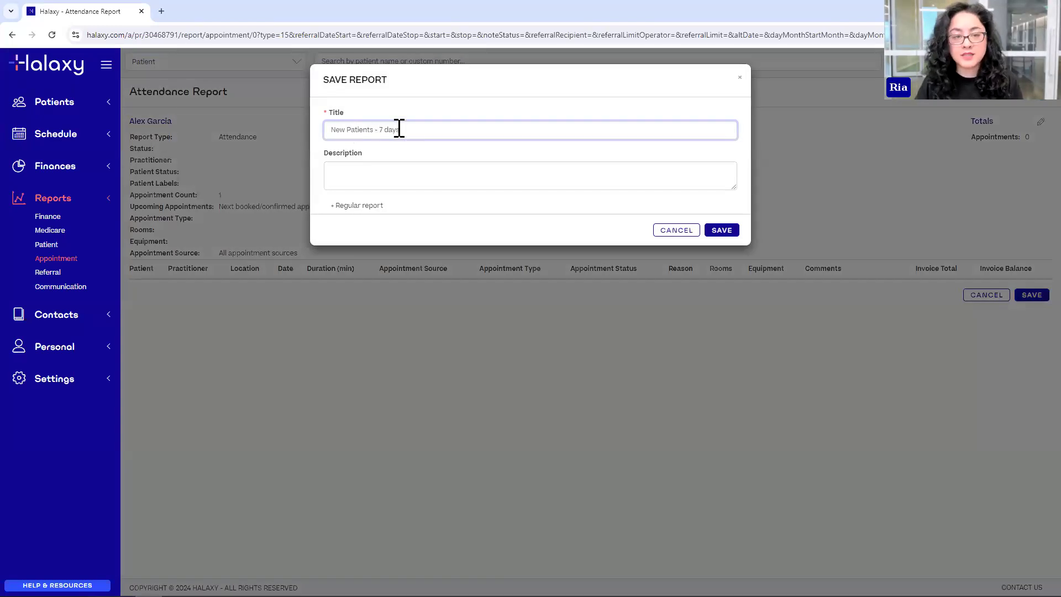
{"action": "left_click", "coordinate": [720, 231]}
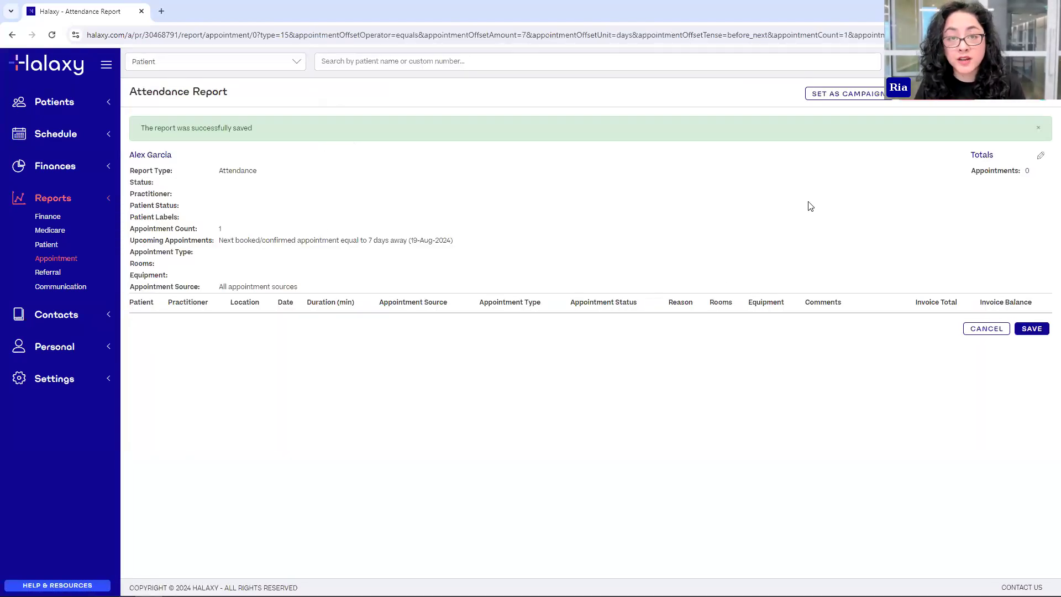
- Create a campaign from the saved report named 'Intake Forms for New Patients'
{"action": "left_click", "coordinate": [853, 99]}
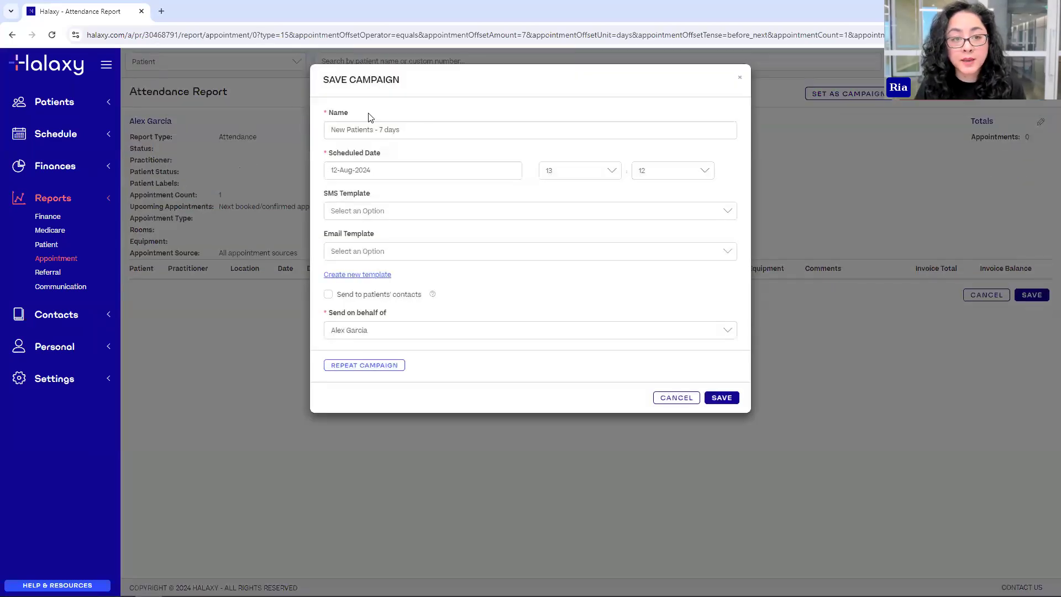
{"action": "left_click_drag", "start_coordinate": [422, 131], "coordinate": [319, 131]}
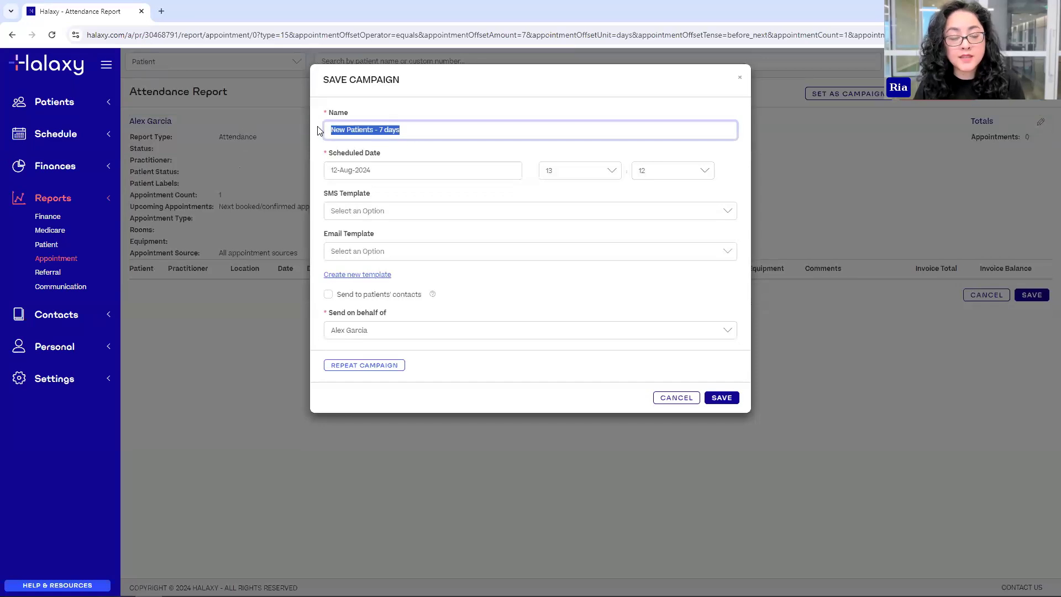
{"action": "type", "text": "Int"}
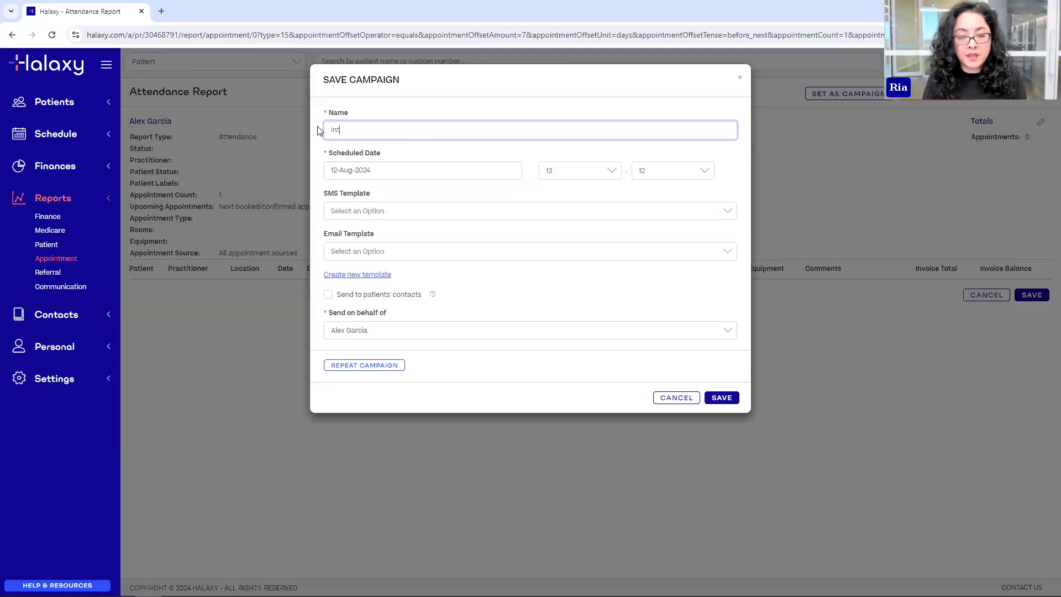
{"action": "type", "text": "ake Forms for New Patients"}
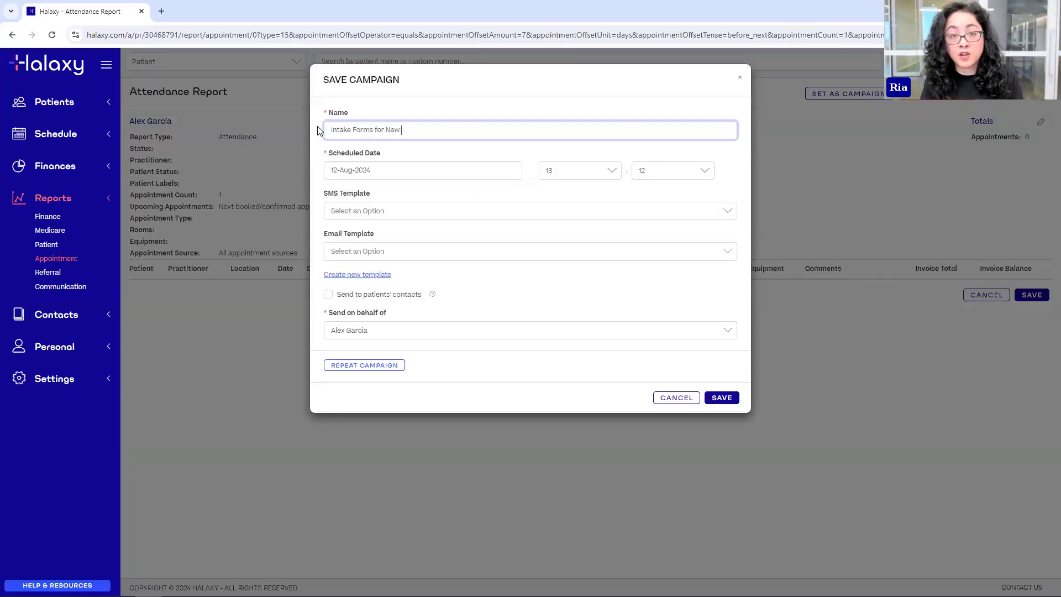
{"action": "left_click", "coordinate": [401, 153]}
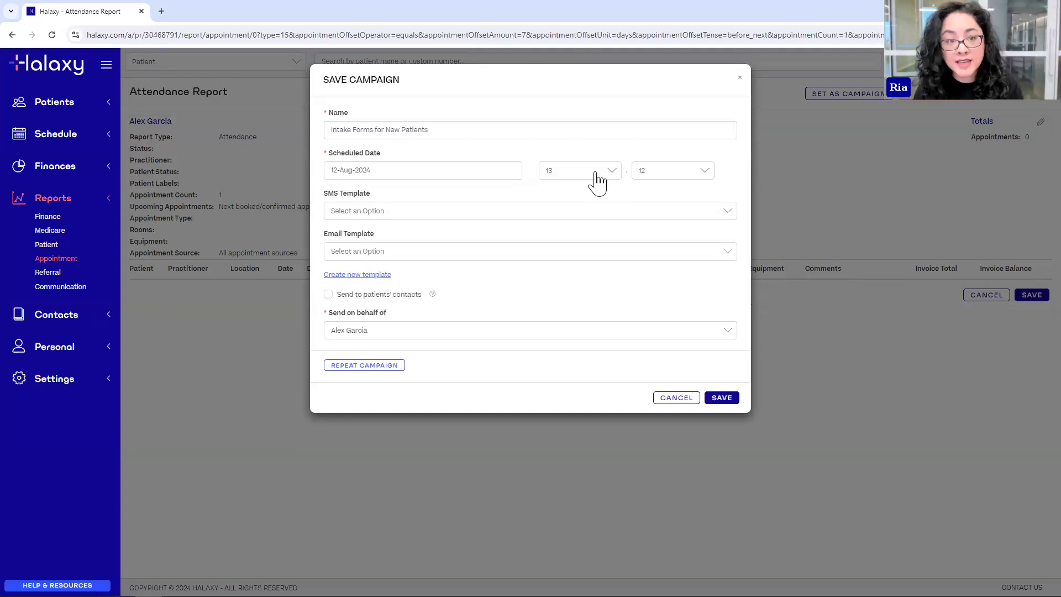
- Schedule the campaign for 12-Aug-2024 at 15:00 using the Intake form template email
{"action": "left_click", "coordinate": [460, 169]}
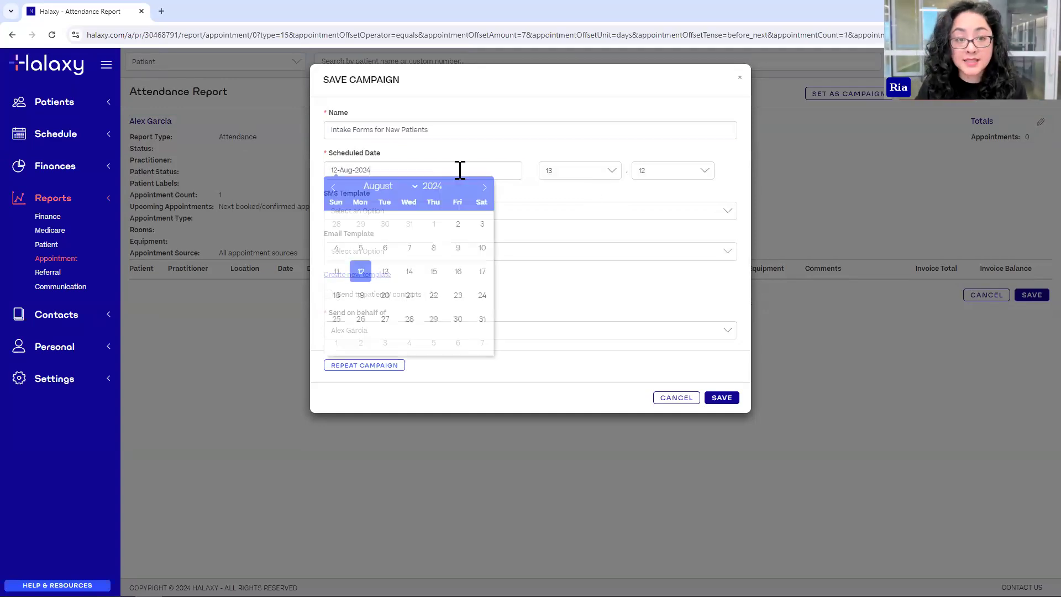
{"action": "left_click", "coordinate": [593, 145]}
{"action": "left_click", "coordinate": [607, 177]}
{"action": "scroll", "coordinate": [575, 273], "scroll_direction": "down", "scroll_amount": 2}
{"action": "left_click", "coordinate": [563, 269]}
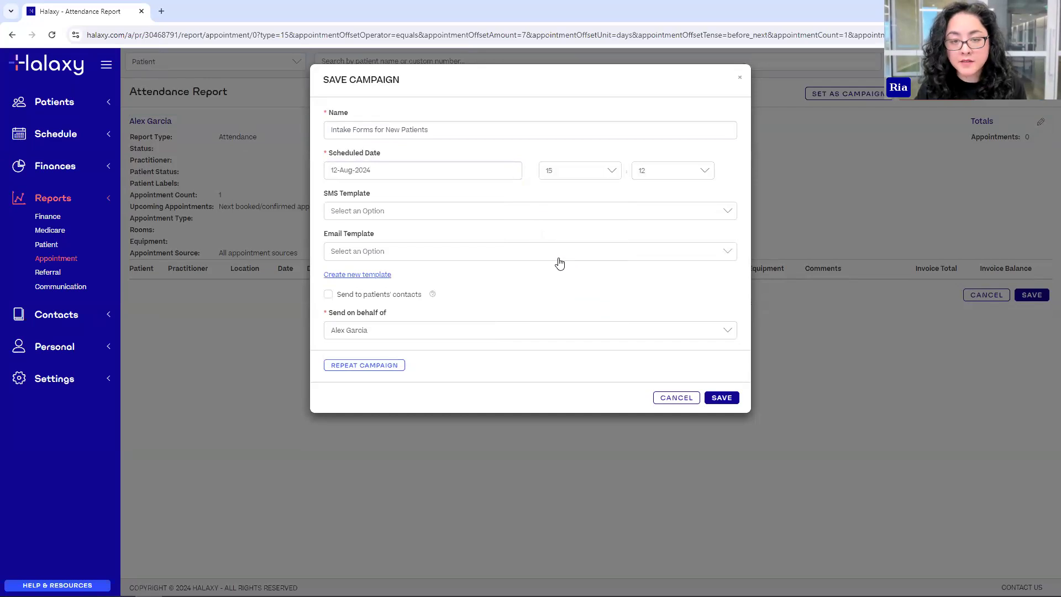
{"action": "left_click", "coordinate": [693, 167]}
{"action": "scroll", "coordinate": [661, 201], "scroll_direction": "up", "scroll_amount": 4}
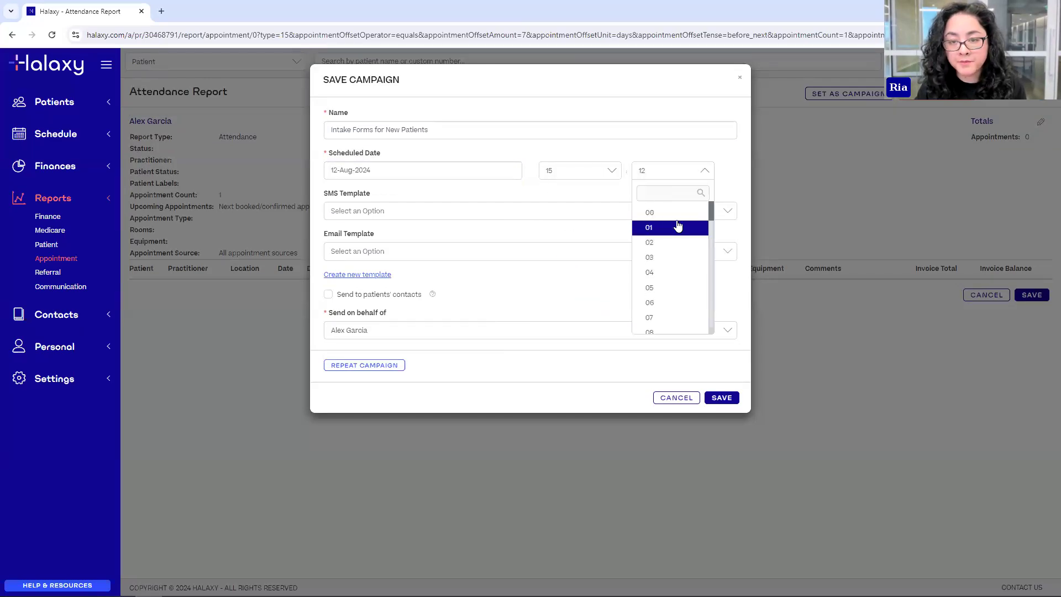
{"action": "left_click", "coordinate": [648, 212]}
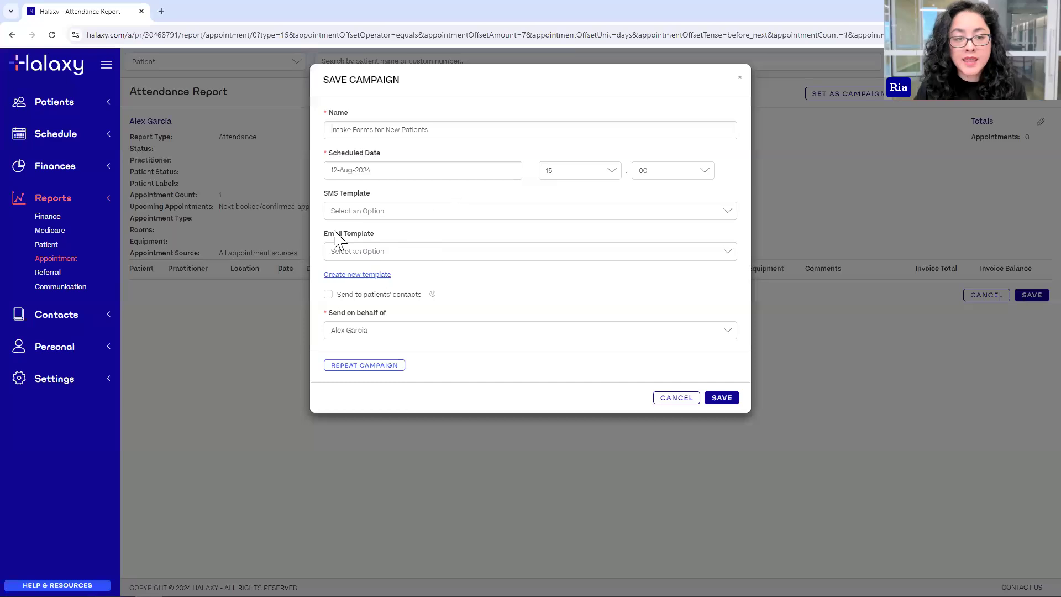
{"action": "left_click", "coordinate": [396, 252]}
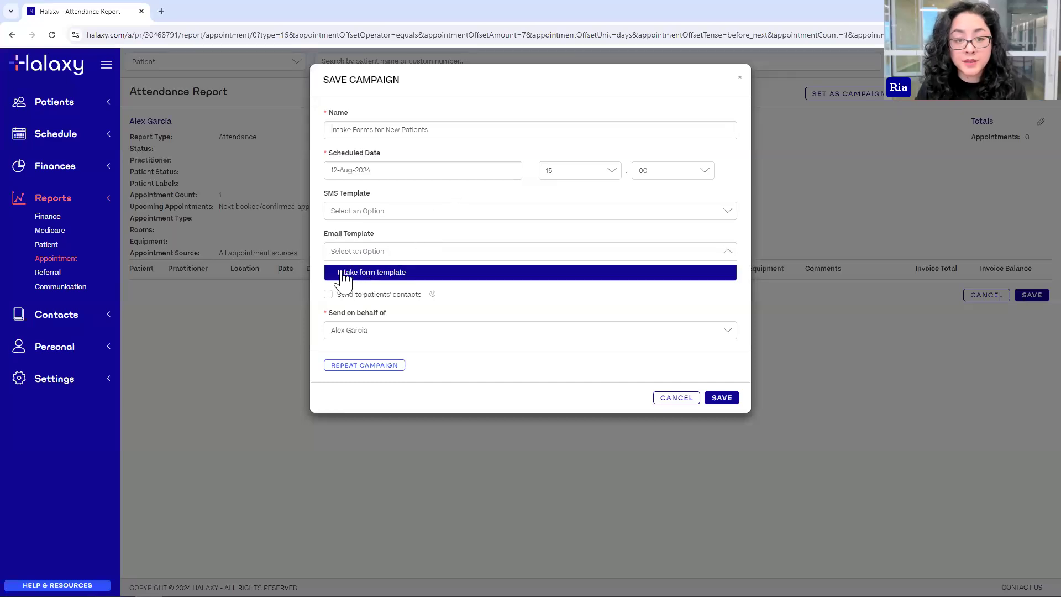
{"action": "left_click", "coordinate": [375, 274]}
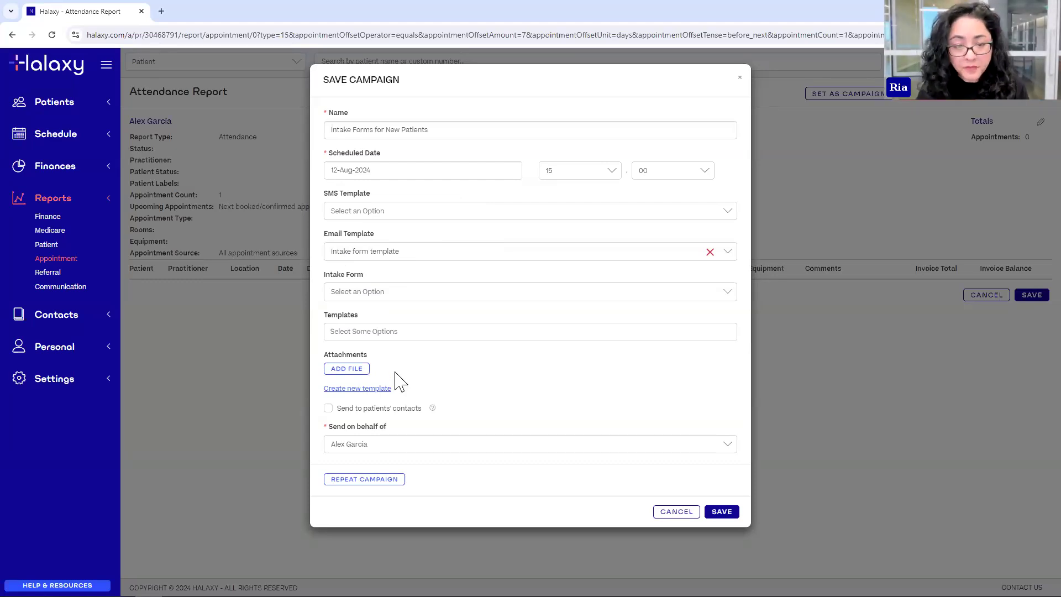
- Attach the Patient Intake Form - New Patients, leaving sender and contact options unchanged
{"action": "left_click", "coordinate": [350, 302]}
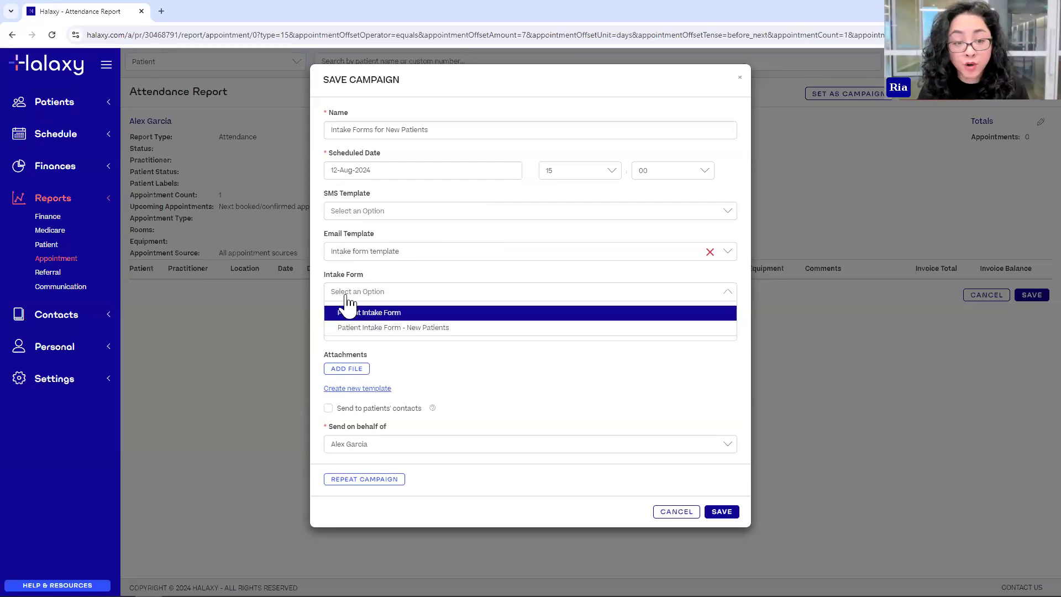
{"action": "left_click", "coordinate": [368, 330]}
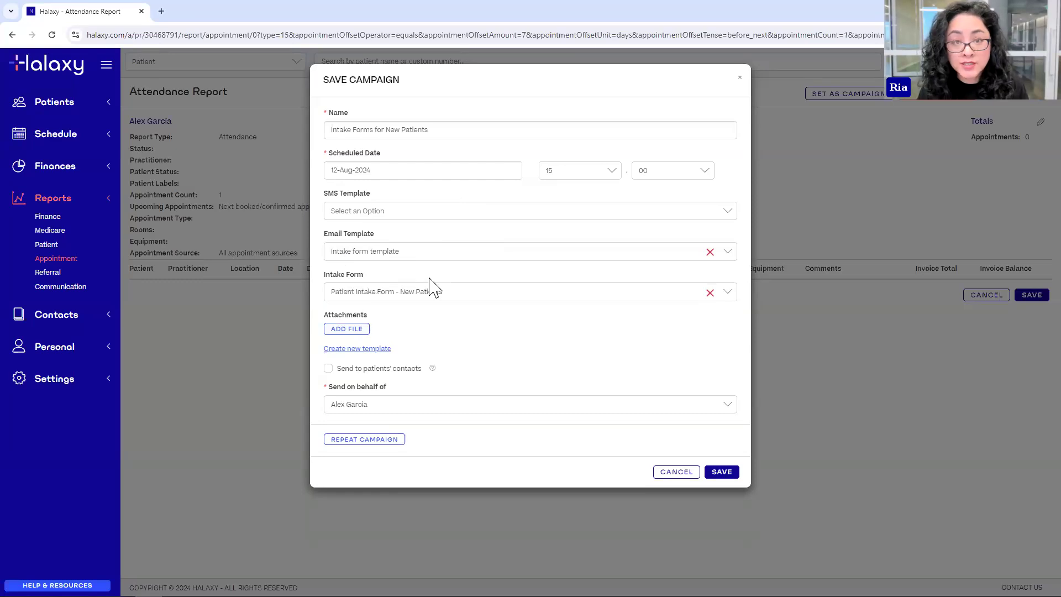
{"action": "left_click", "coordinate": [353, 409]}
{"action": "left_click", "coordinate": [368, 402]}
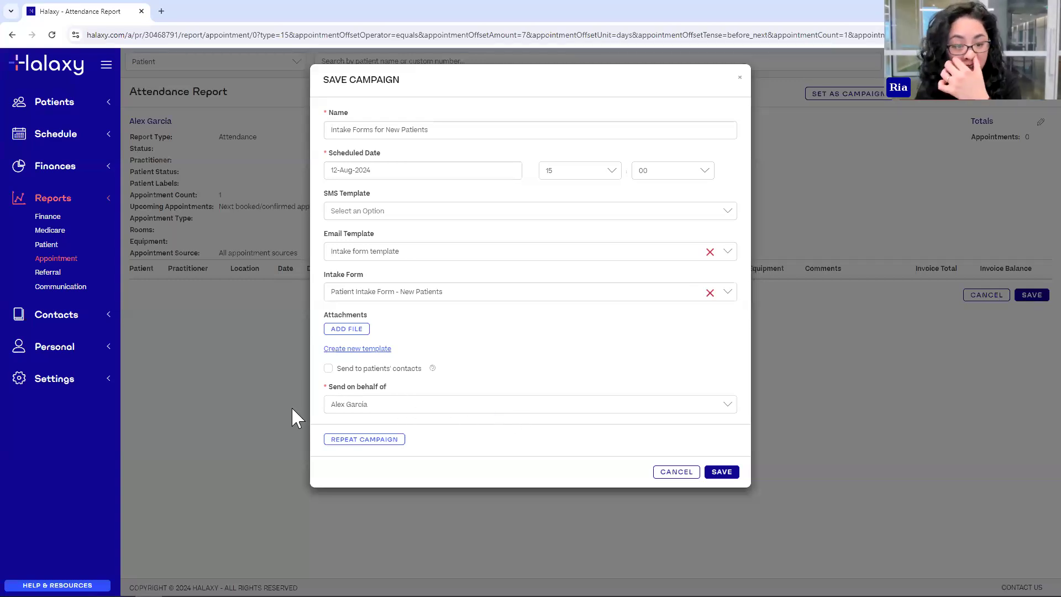
{"action": "left_click", "coordinate": [329, 369]}
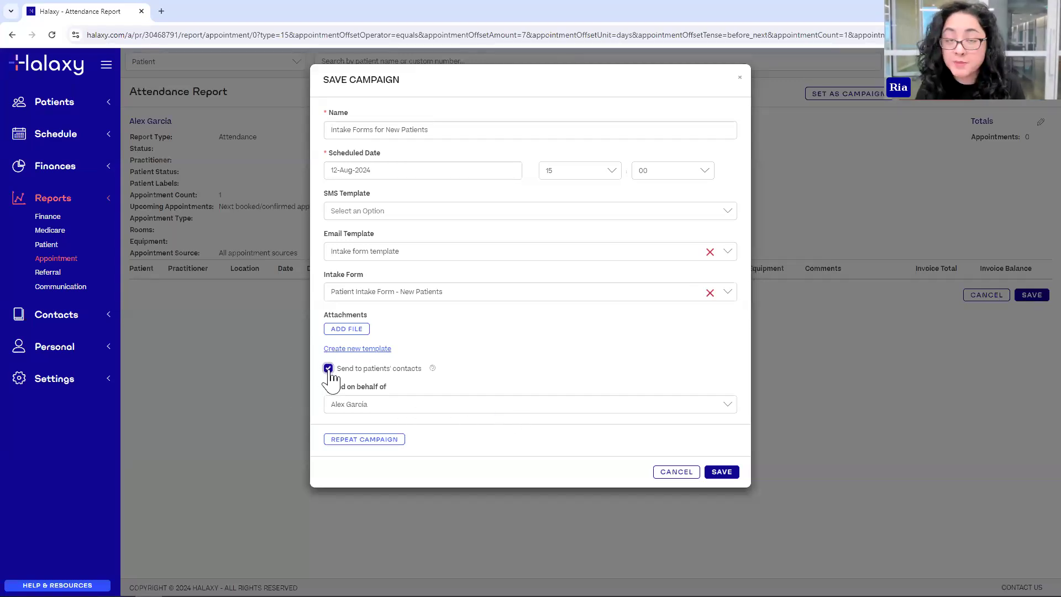
{"action": "left_click", "coordinate": [400, 370]}
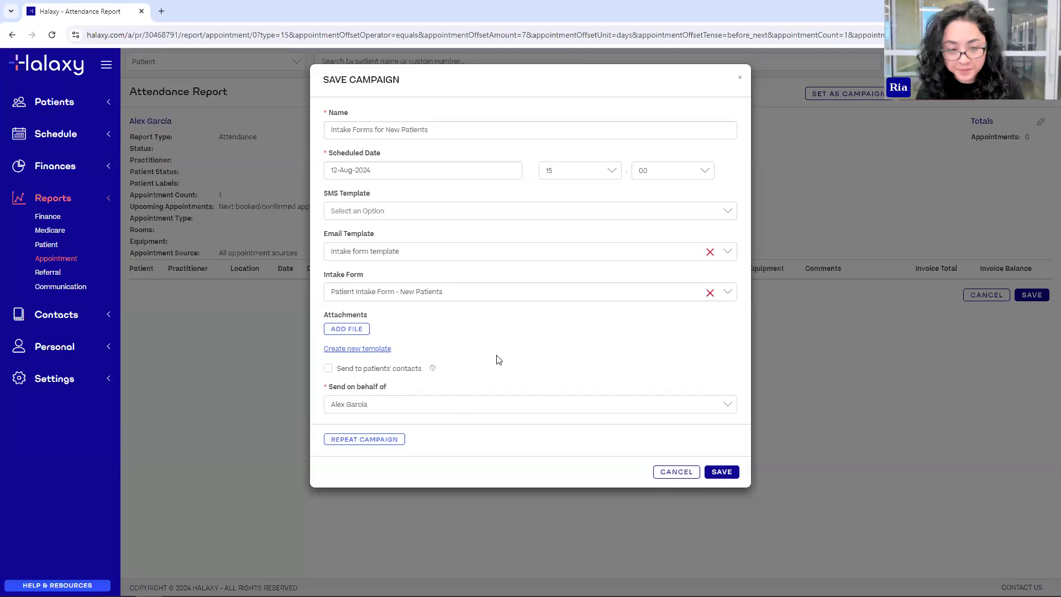
- Make the campaign repeat every 1 day and save it
{"action": "left_click", "coordinate": [365, 440]}
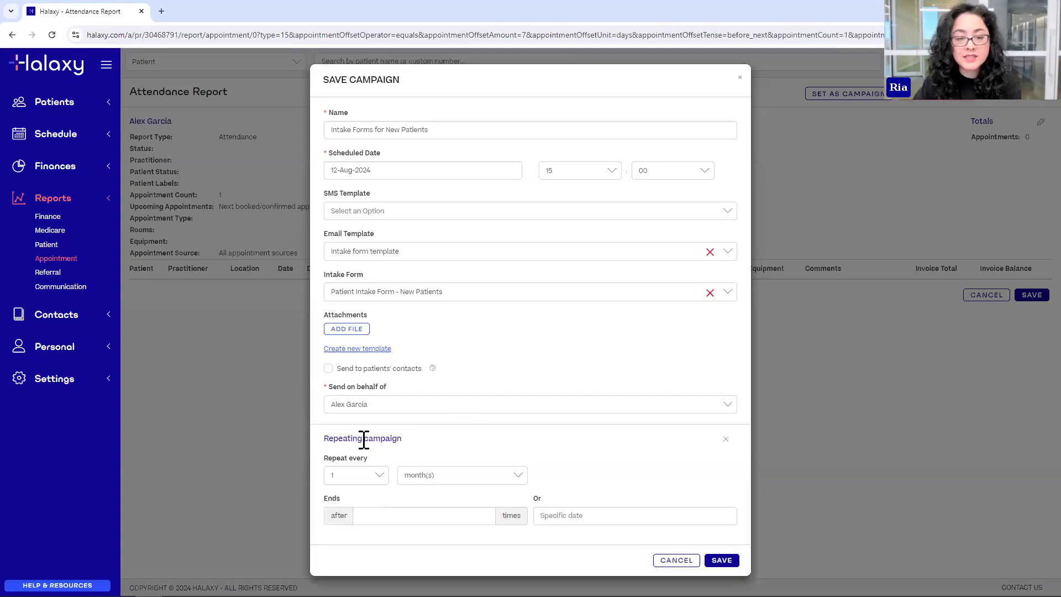
{"action": "left_click", "coordinate": [483, 479]}
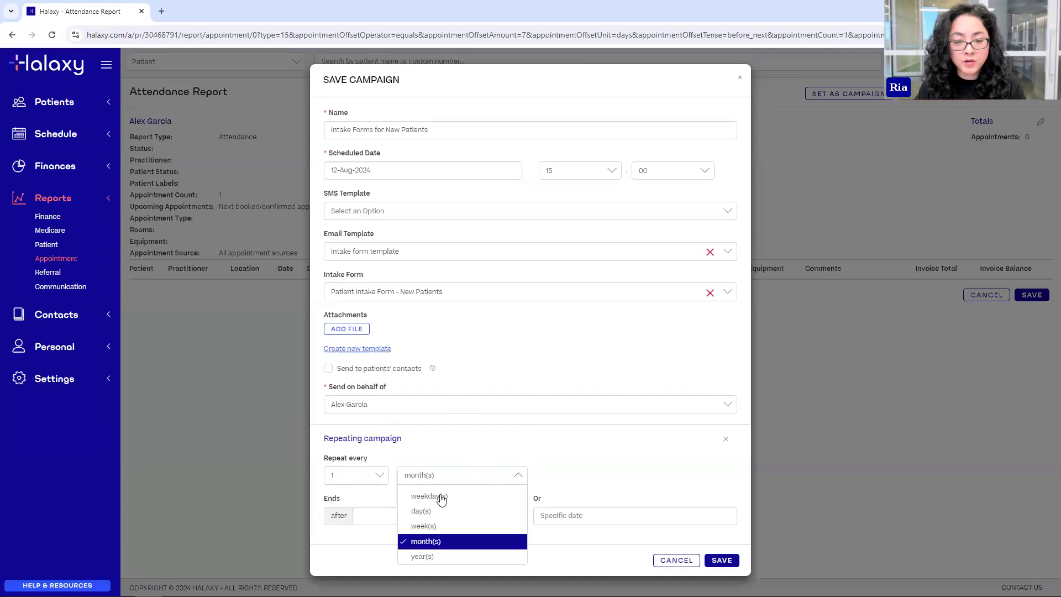
{"action": "left_click", "coordinate": [457, 507]}
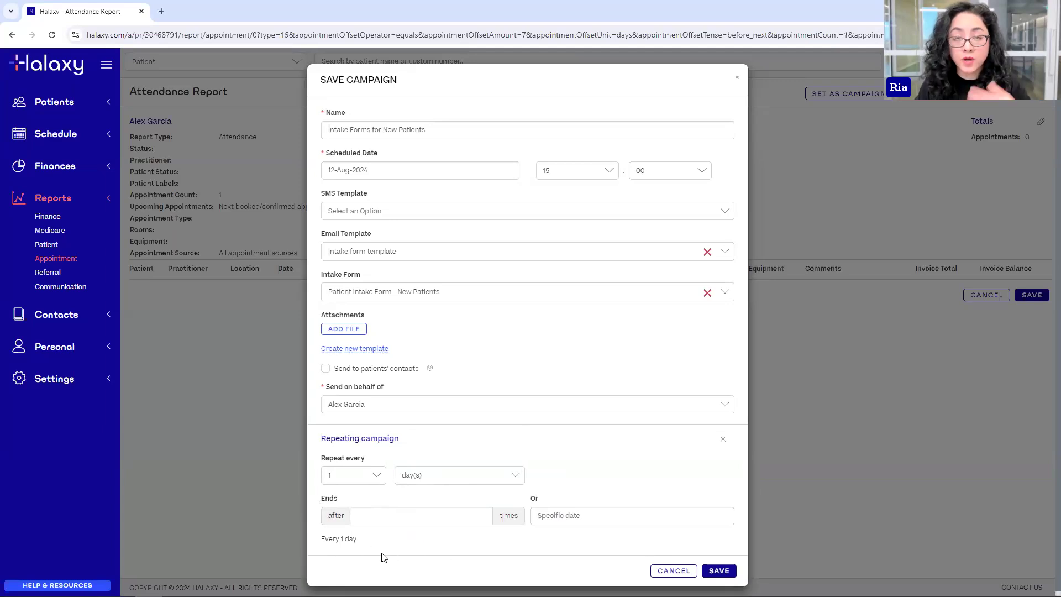
{"action": "left_click", "coordinate": [718, 571]}
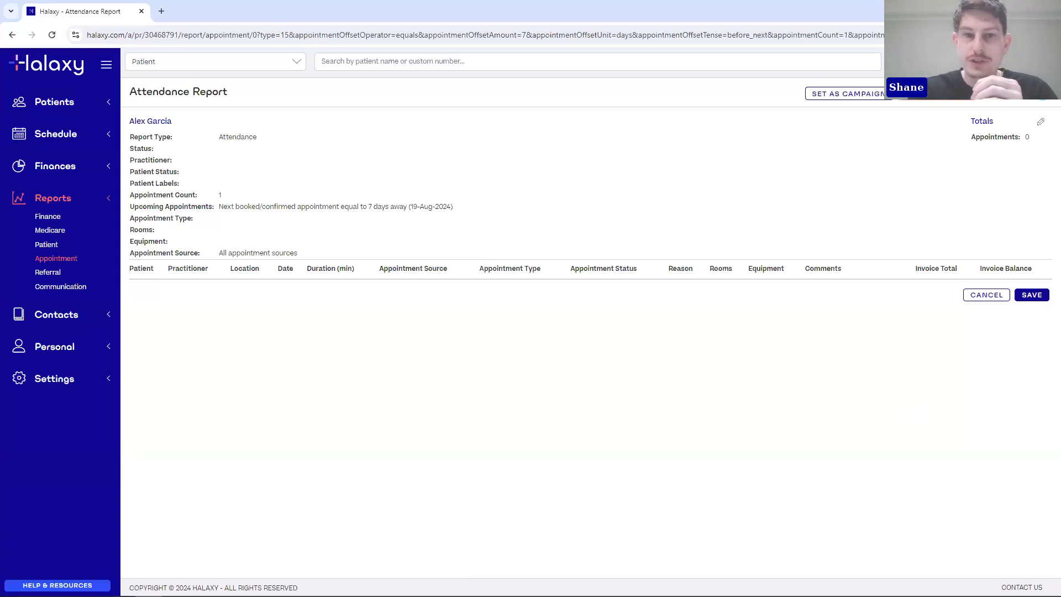
- Return to the slideshow and advance to the 'Have any questions?' slide
{"action": "key", "text": "alt+Tab"}
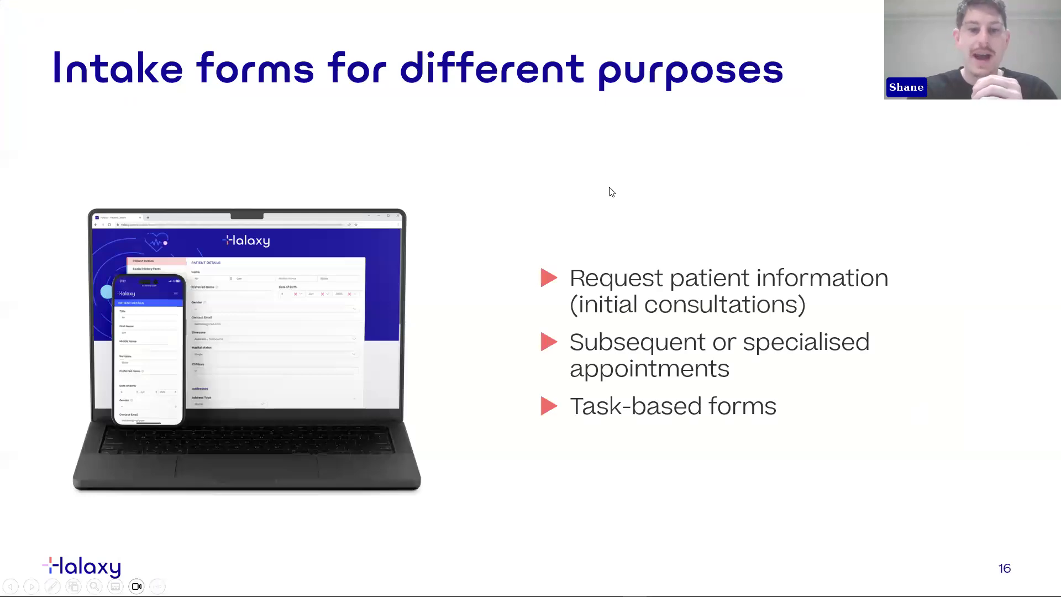
{"action": "left_click", "coordinate": [651, 210]}
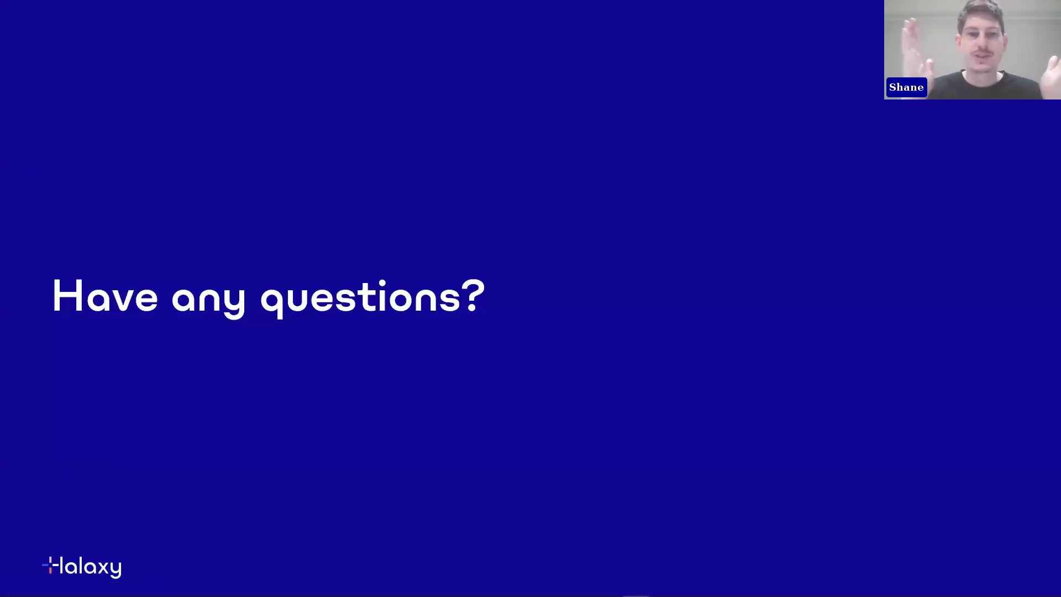